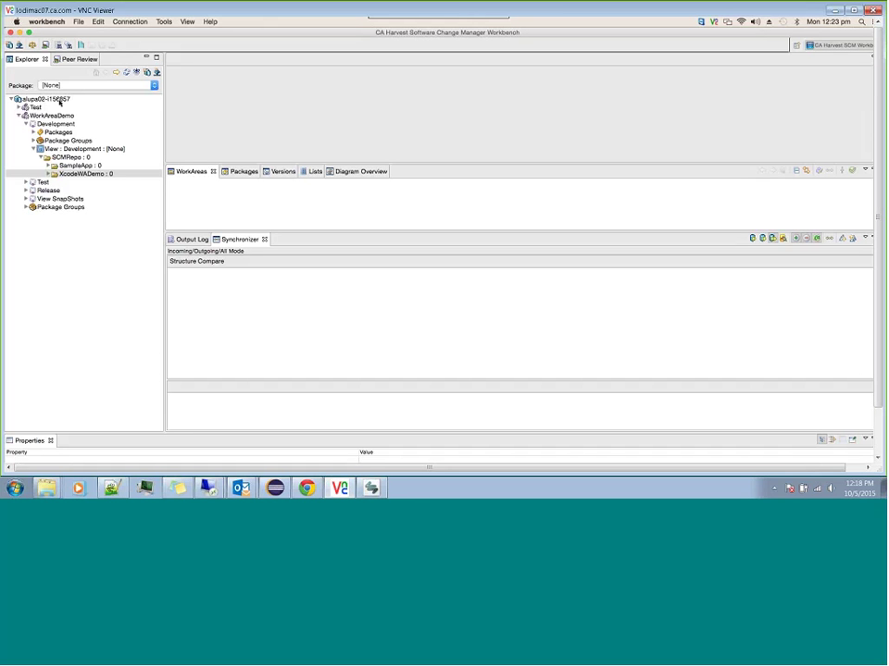
Step: Select the XcodeWADemo folder under WorkAreaDemo > Development > SCMRepo > SampleApp in the explorer
{"action": "left_click", "coordinate": [57, 99]}
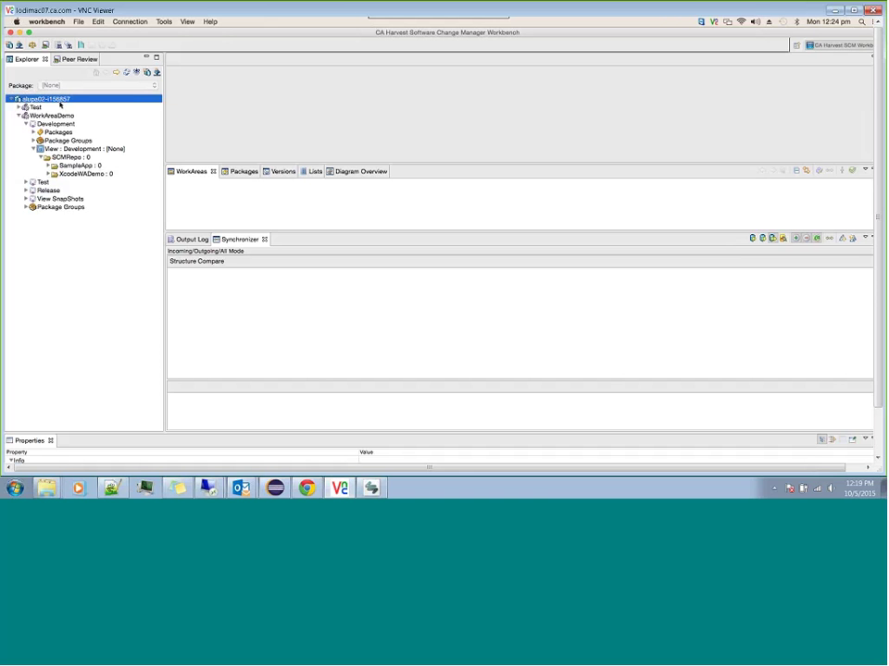
{"action": "left_click", "coordinate": [65, 117]}
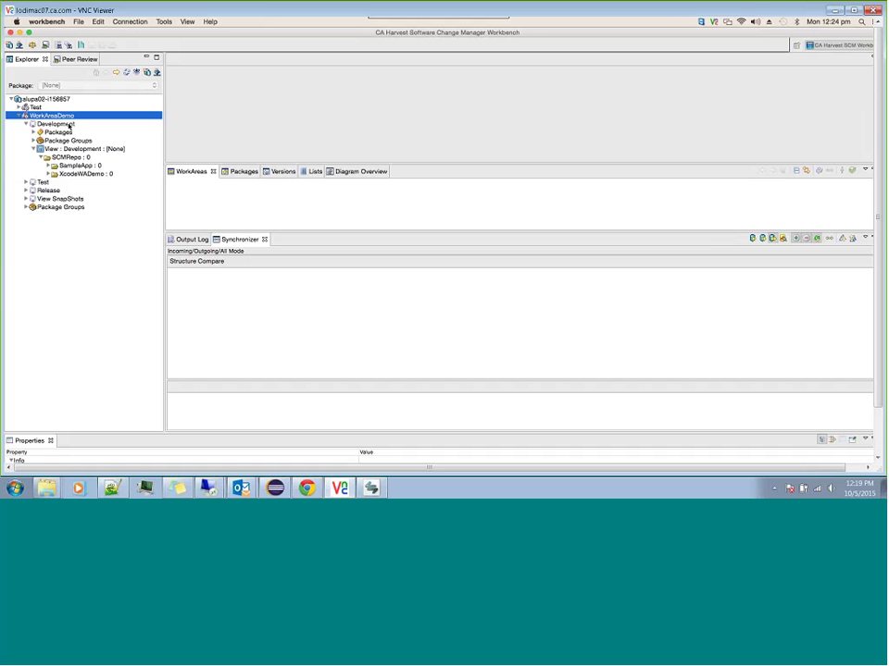
{"action": "left_click", "coordinate": [69, 125]}
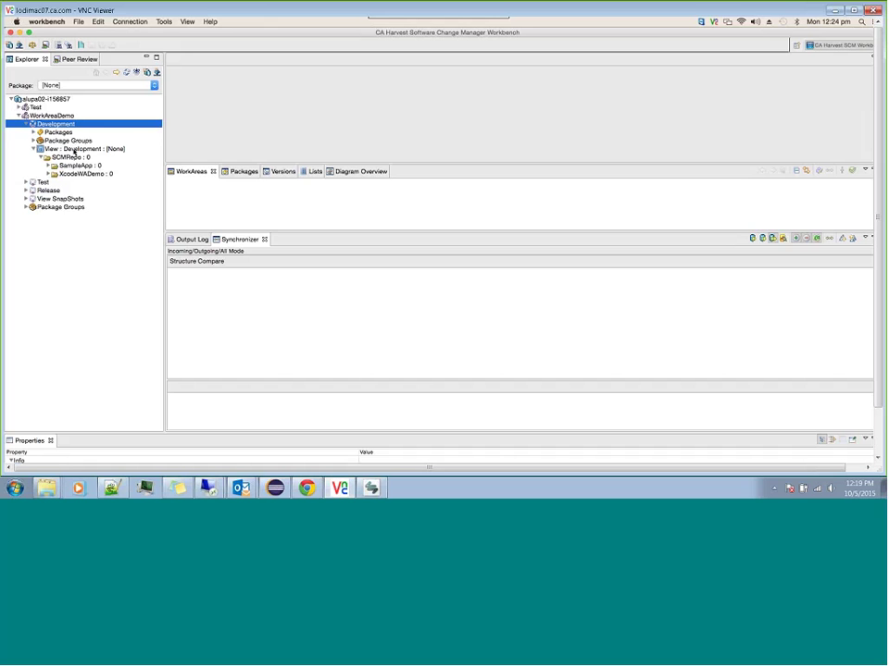
{"action": "left_click", "coordinate": [74, 149]}
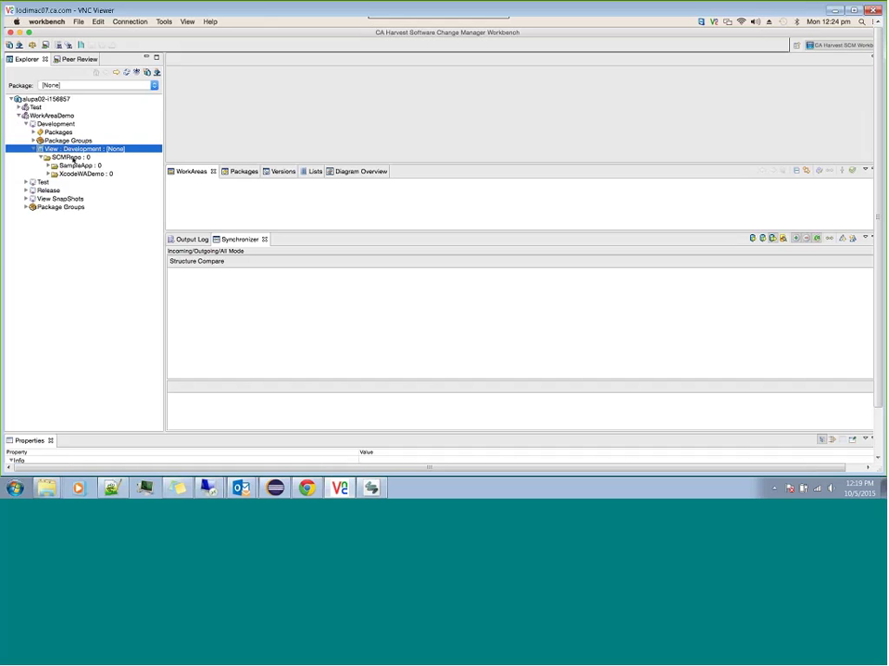
{"action": "left_click", "coordinate": [74, 159]}
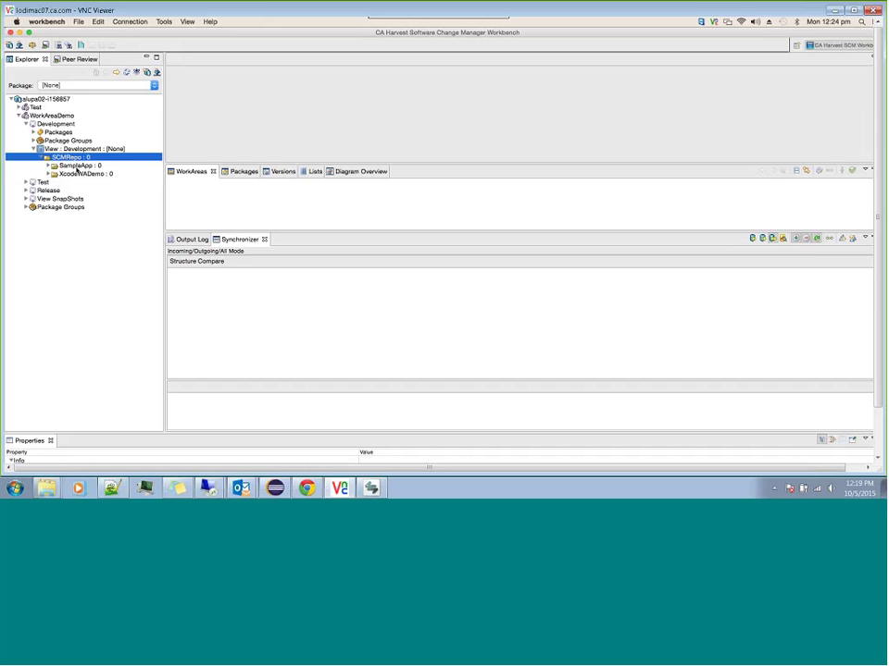
{"action": "left_click", "coordinate": [78, 168]}
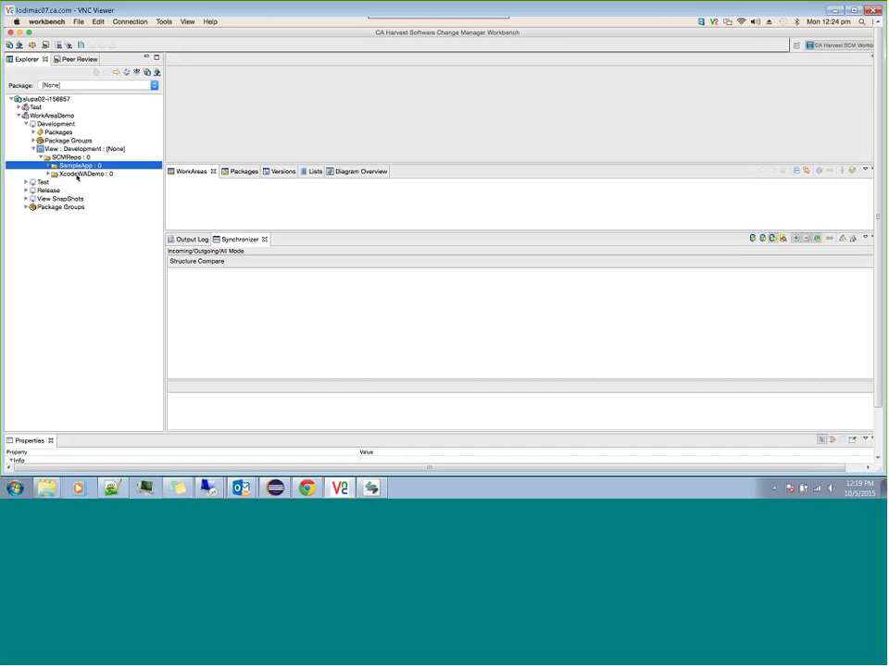
{"action": "left_click", "coordinate": [77, 175]}
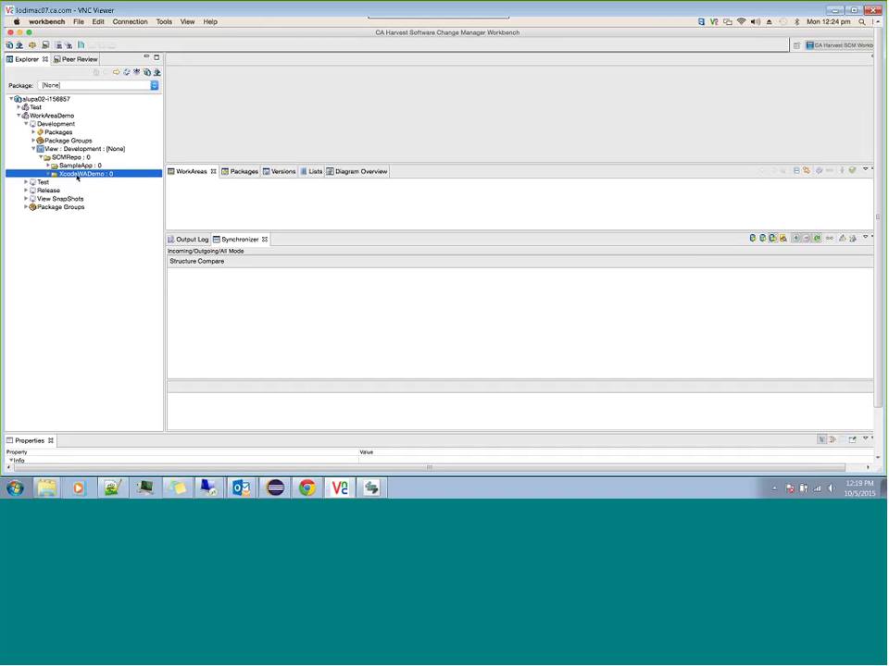
{"action": "left_click", "coordinate": [82, 166]}
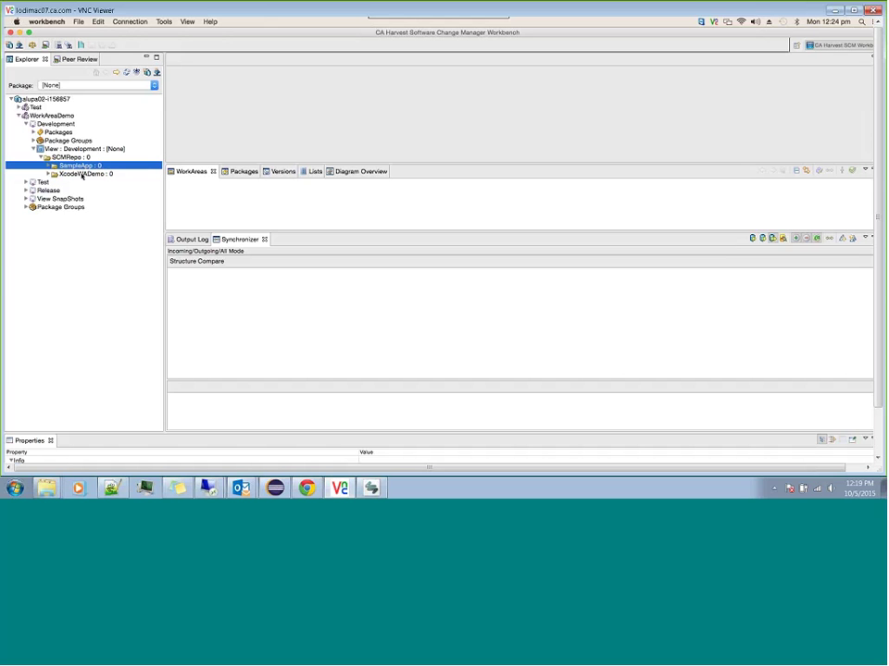
{"action": "left_click", "coordinate": [82, 175]}
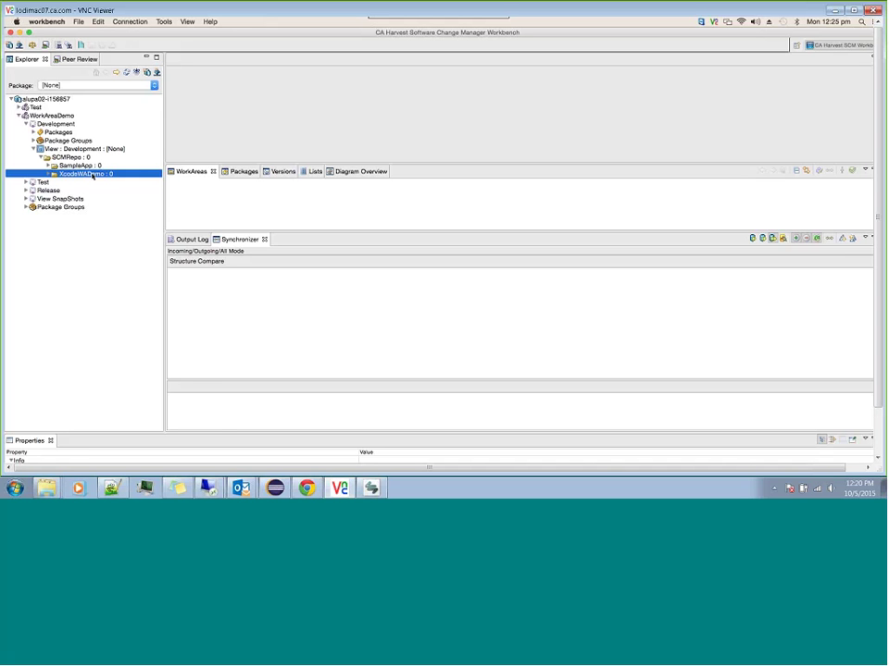
Step: Add XcodeWADemo to a new workarea with package TestXcode and check-in on trunk
{"action": "right_click", "coordinate": [91, 174]}
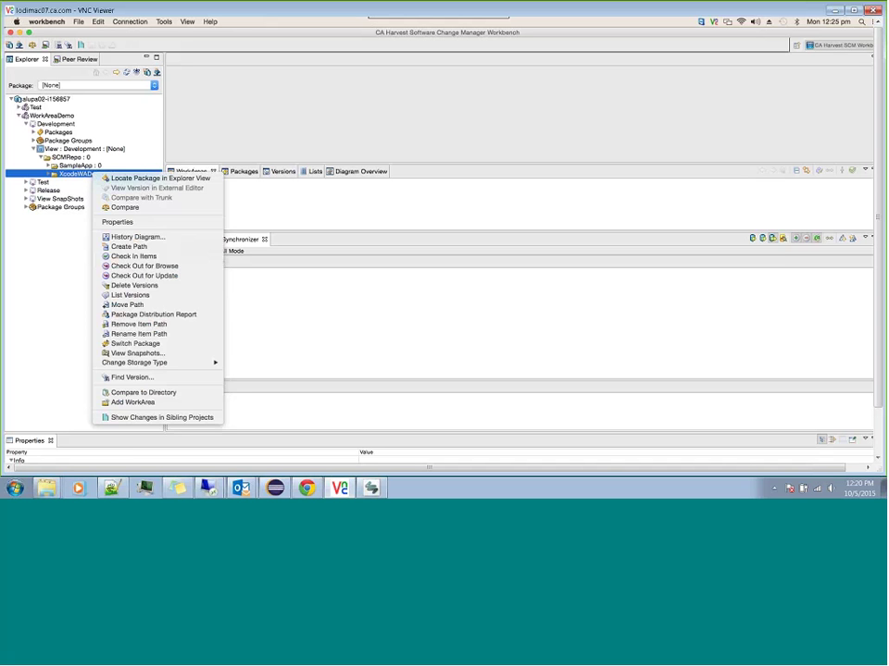
{"action": "left_click", "coordinate": [125, 402]}
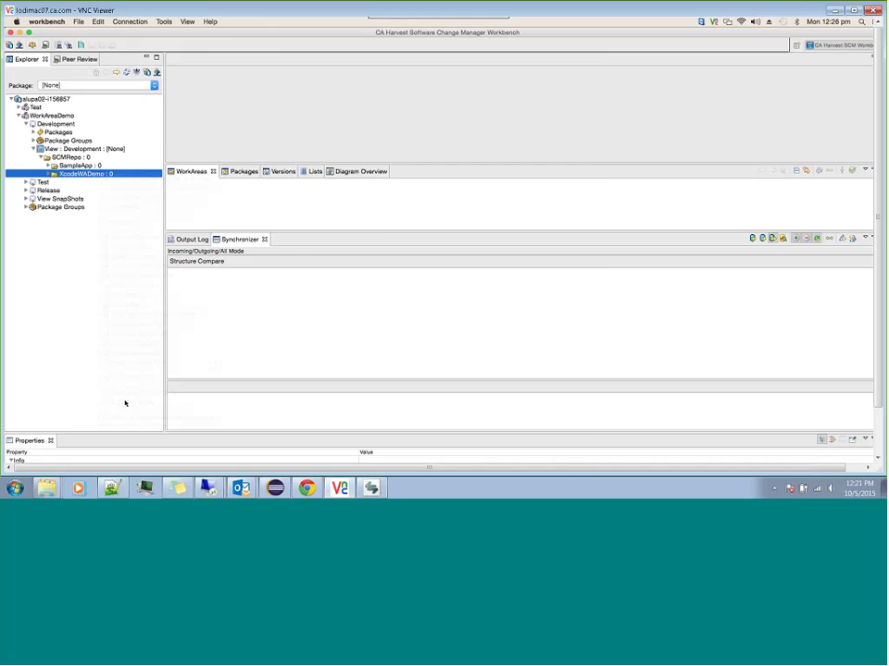
{"action": "left_click", "coordinate": [472, 148]}
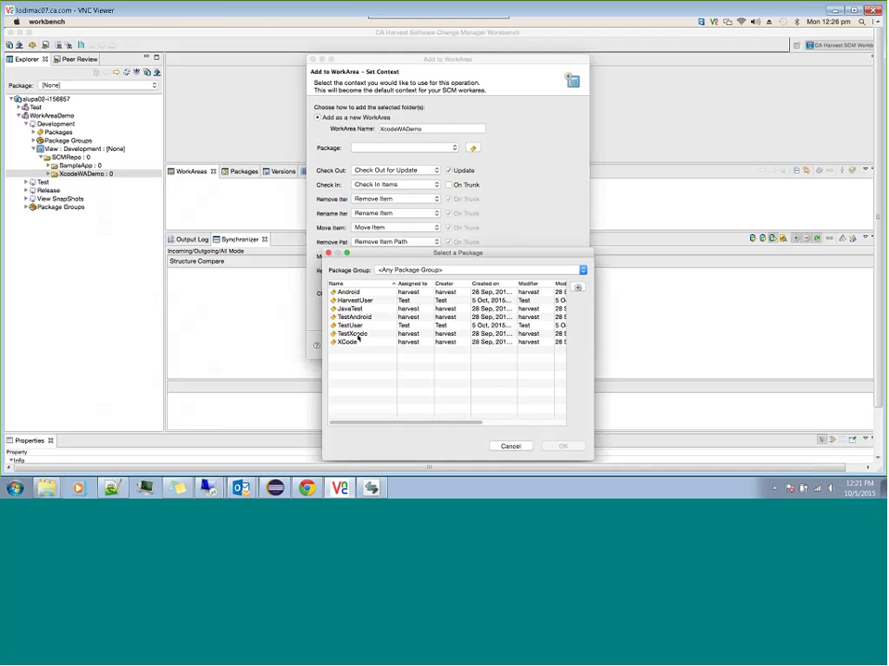
{"action": "left_click", "coordinate": [358, 335]}
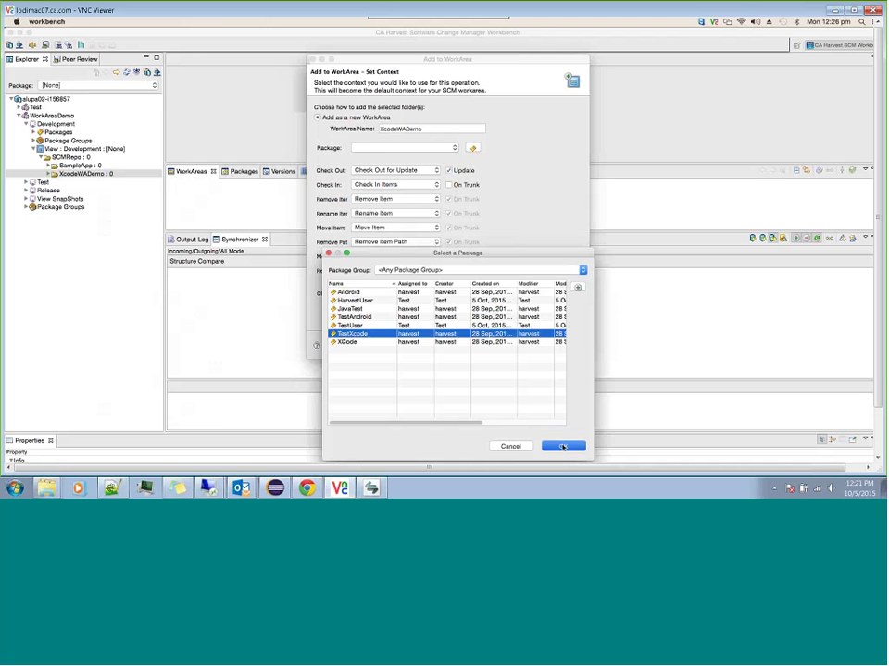
{"action": "left_click", "coordinate": [562, 447]}
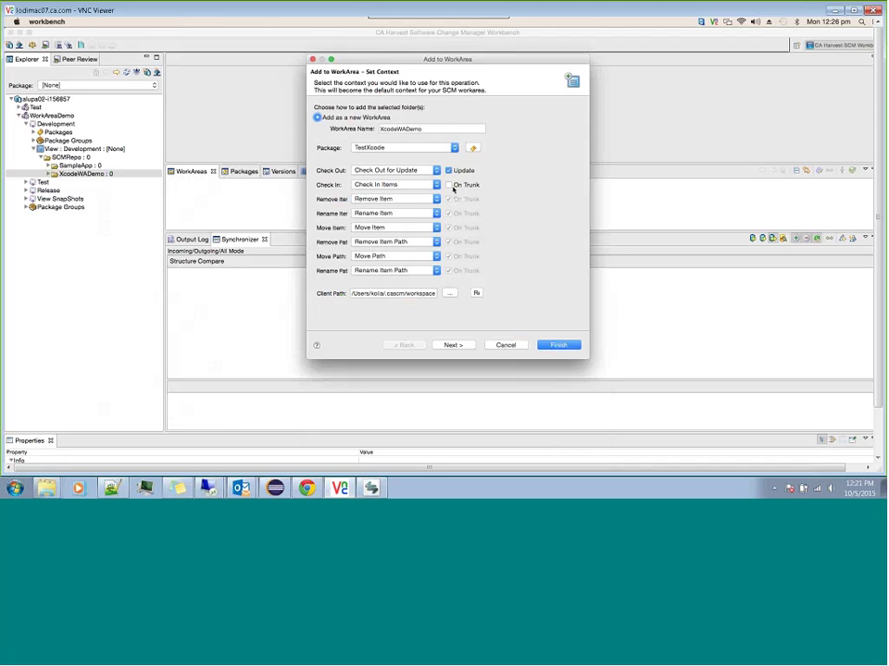
{"action": "left_click", "coordinate": [450, 185]}
{"action": "left_click", "coordinate": [448, 293]}
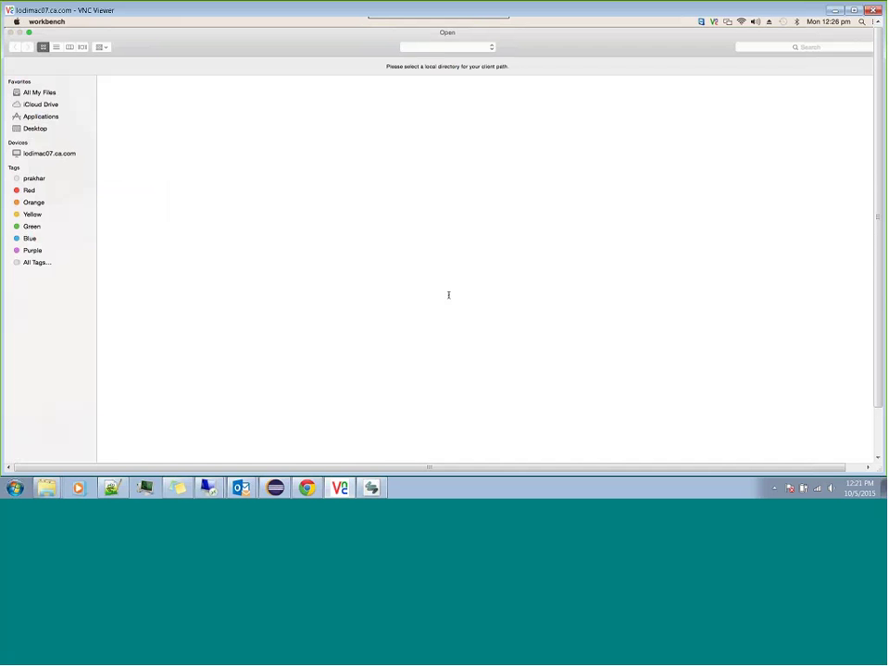
Step: Choose the WADemo folder in the user's home directory as the workarea's client path
{"action": "left_click", "coordinate": [447, 47]}
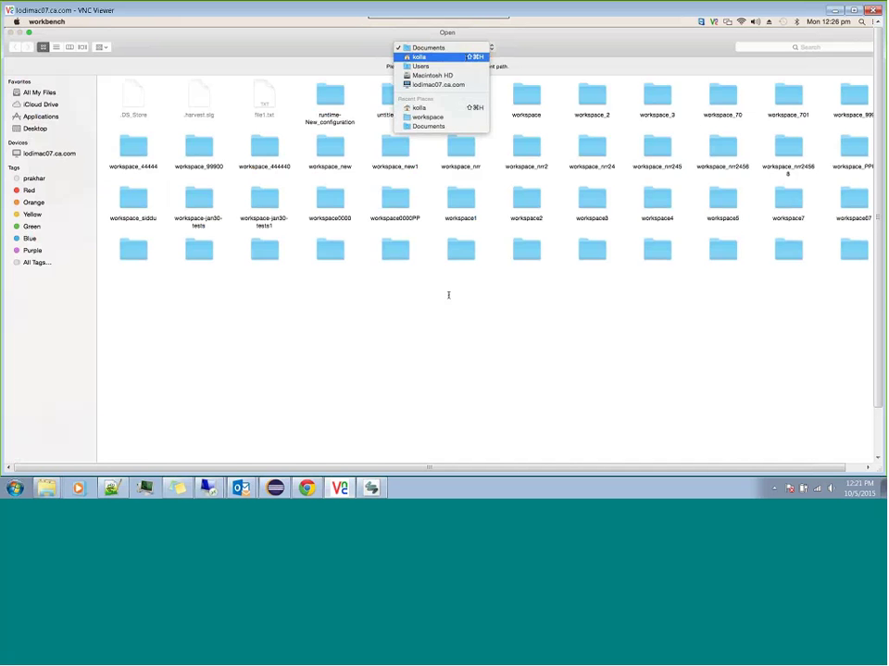
{"action": "left_click", "coordinate": [427, 65]}
{"action": "left_click", "coordinate": [447, 47]}
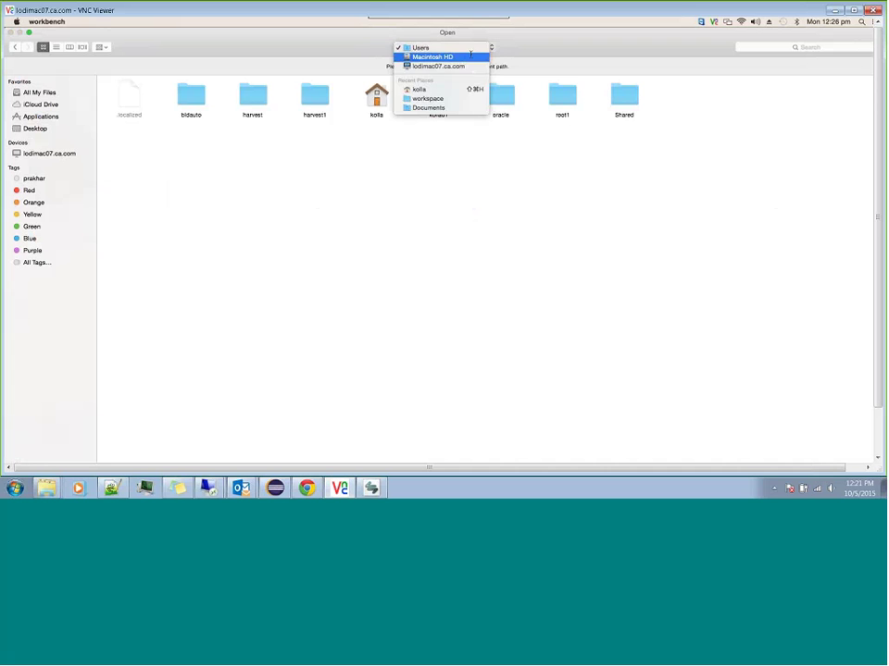
{"action": "left_click", "coordinate": [421, 89]}
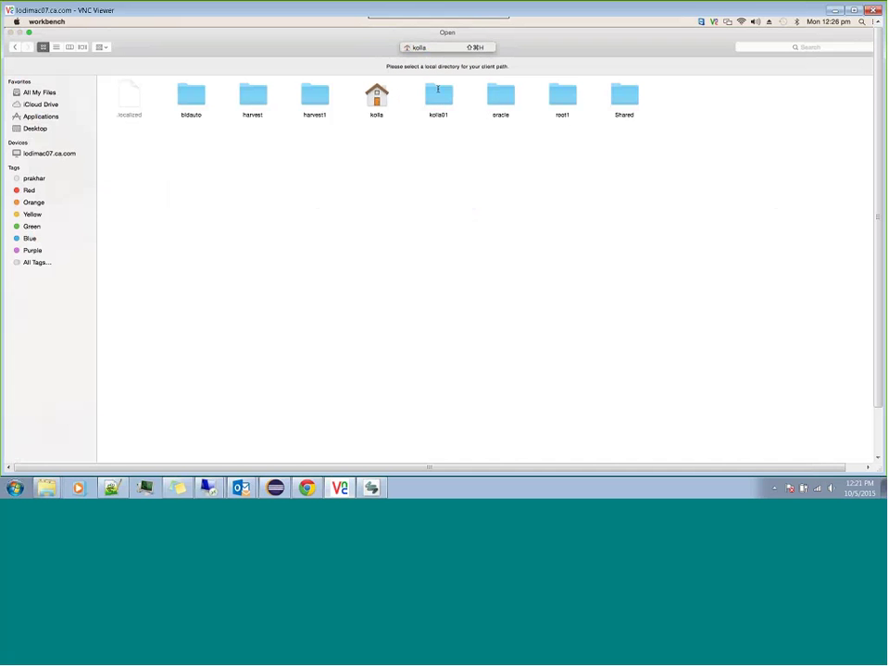
{"action": "left_click", "coordinate": [329, 196]}
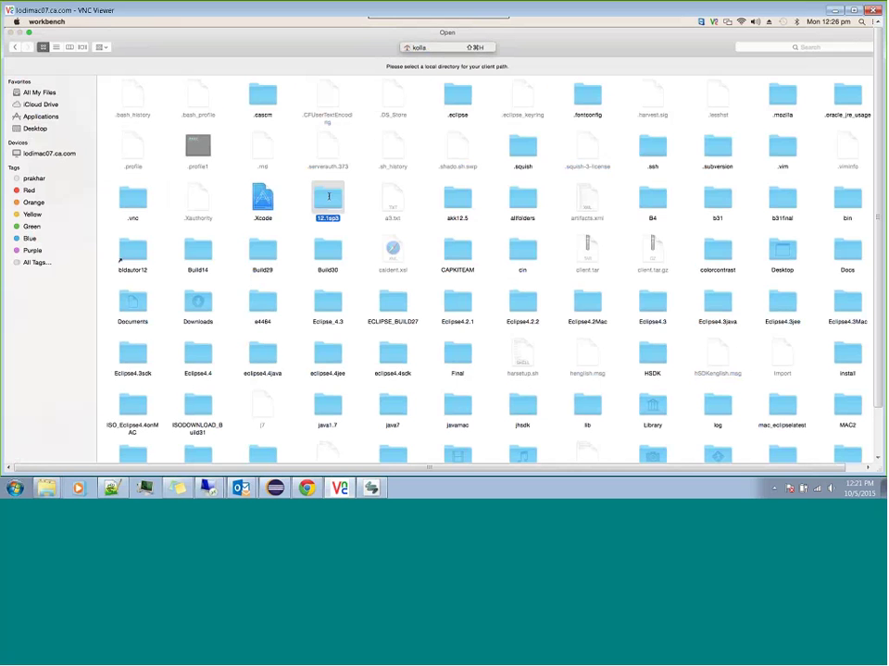
{"action": "type", "text": "w"}
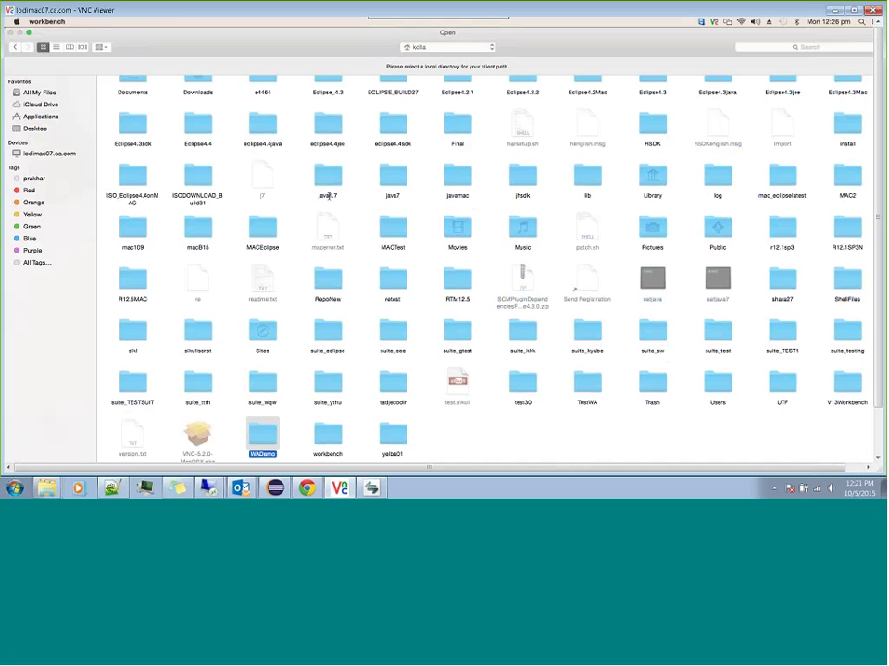
{"action": "mouse_move", "coordinate": [441, 32]}
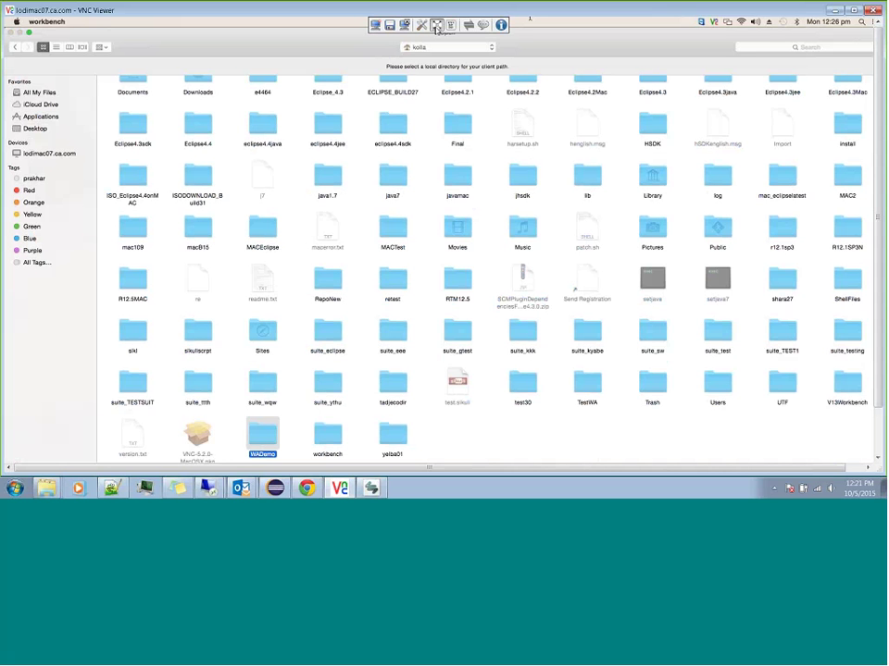
{"action": "left_click", "coordinate": [437, 27]}
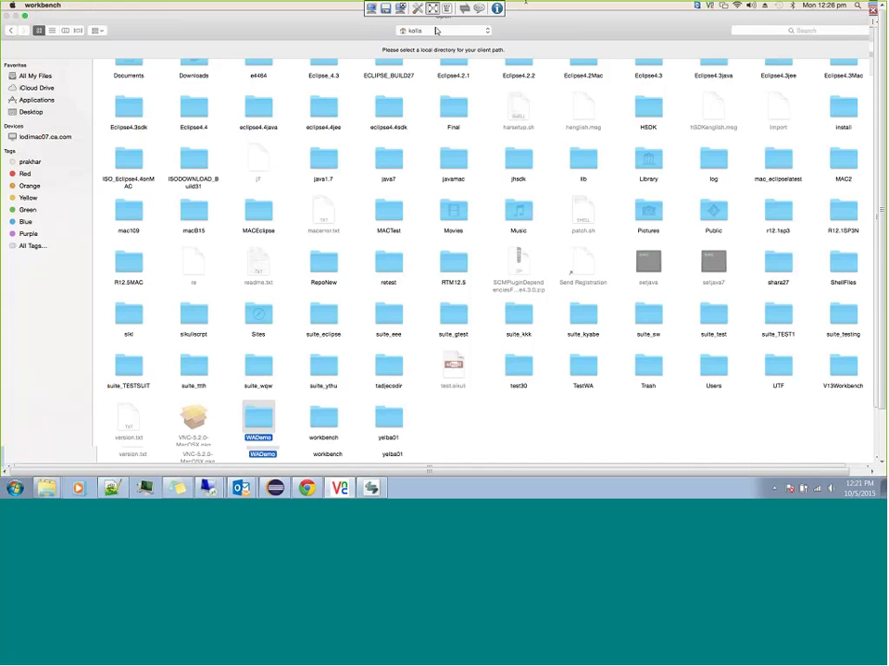
{"action": "key", "text": "Return"}
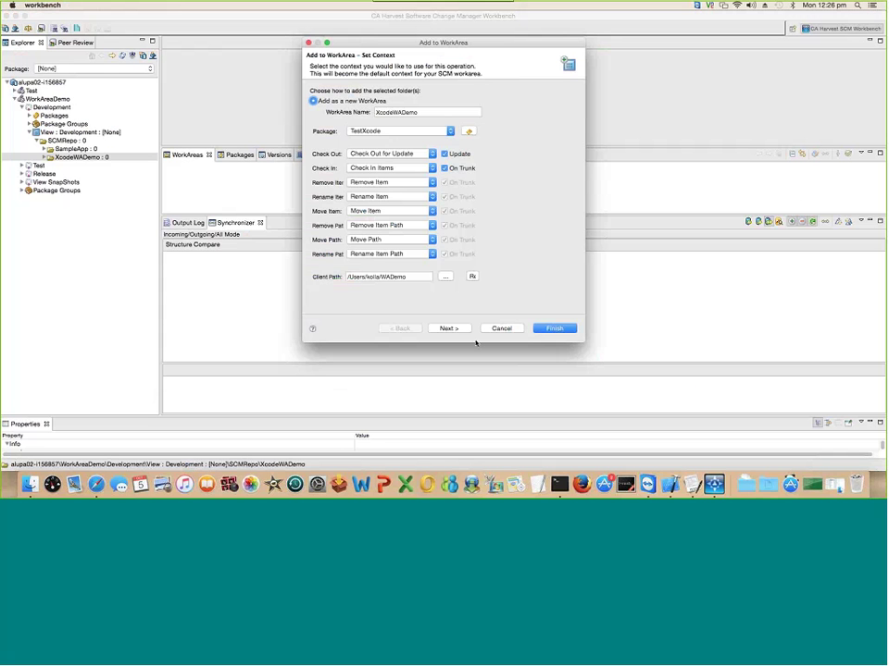
Step: Accept the default checkout options and finish creating the XcodeWADemo workarea
{"action": "left_click", "coordinate": [448, 328]}
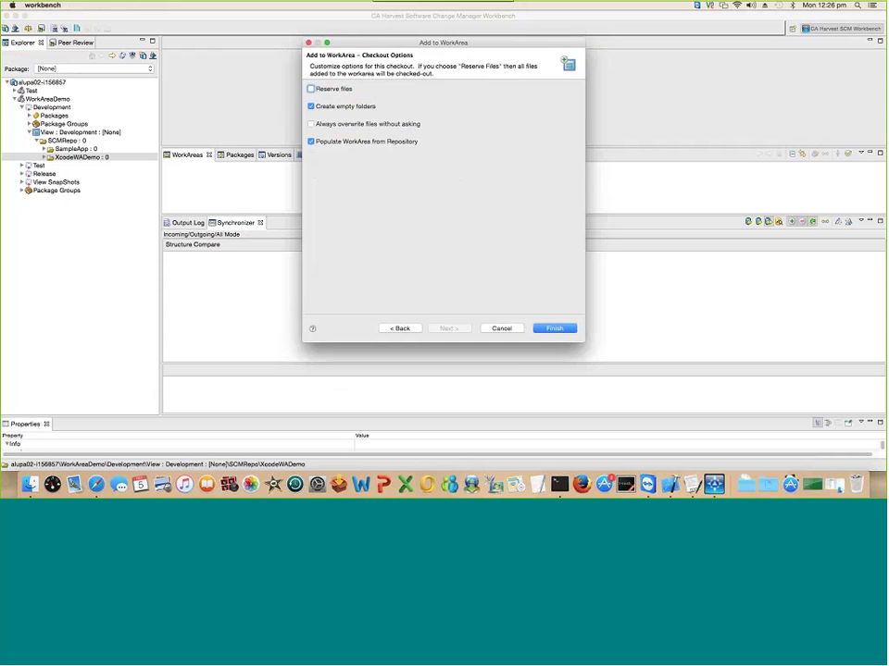
{"action": "left_click", "coordinate": [554, 329]}
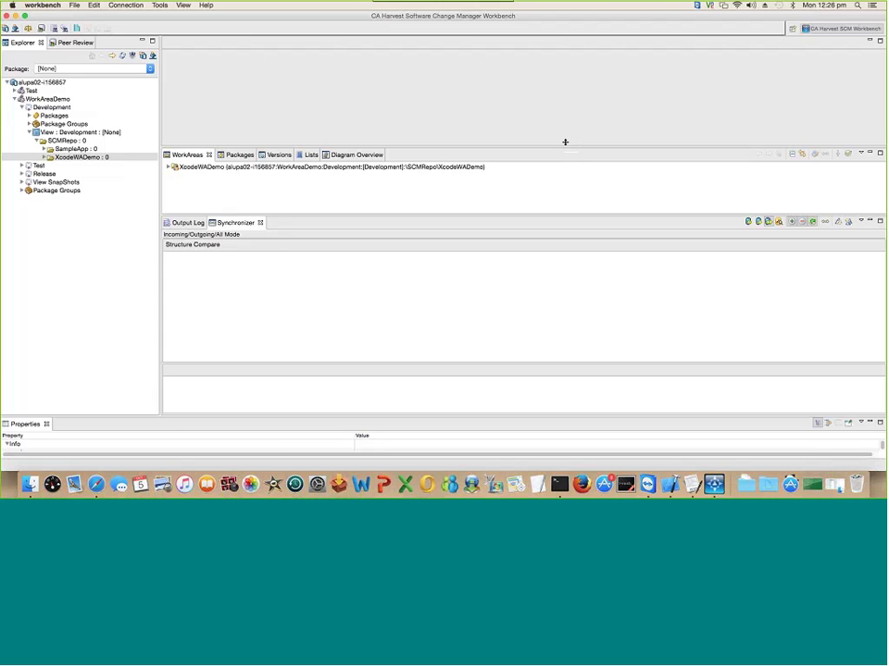
Step: Enlarge the workarea pane, expand XcodeWADemo to show its project folders, and launch Xcode
{"action": "left_click_drag", "start_coordinate": [565, 142], "coordinate": [577, 91]}
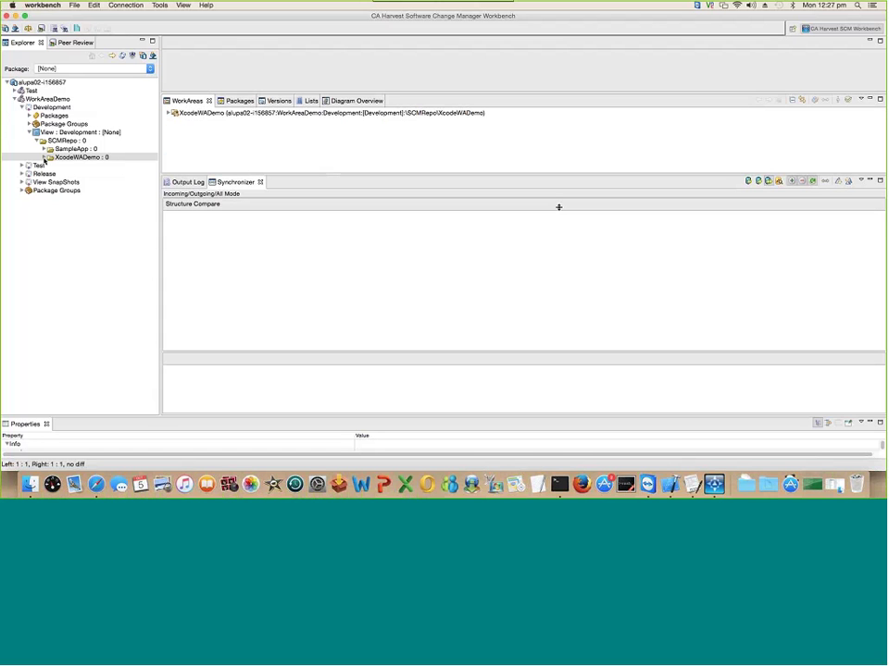
{"action": "double_click", "coordinate": [44, 158]}
{"action": "left_click", "coordinate": [169, 113]}
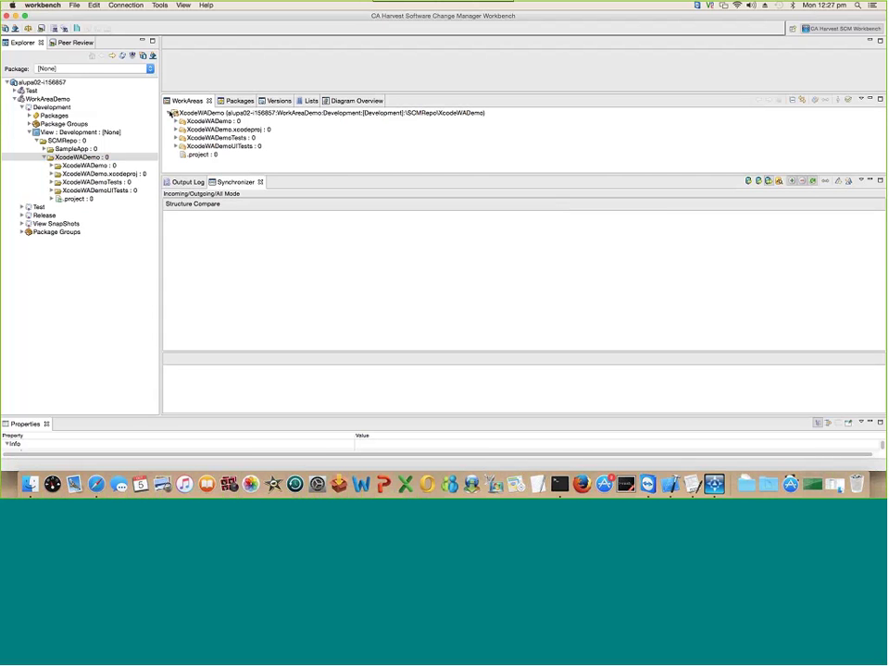
{"action": "left_click", "coordinate": [222, 113]}
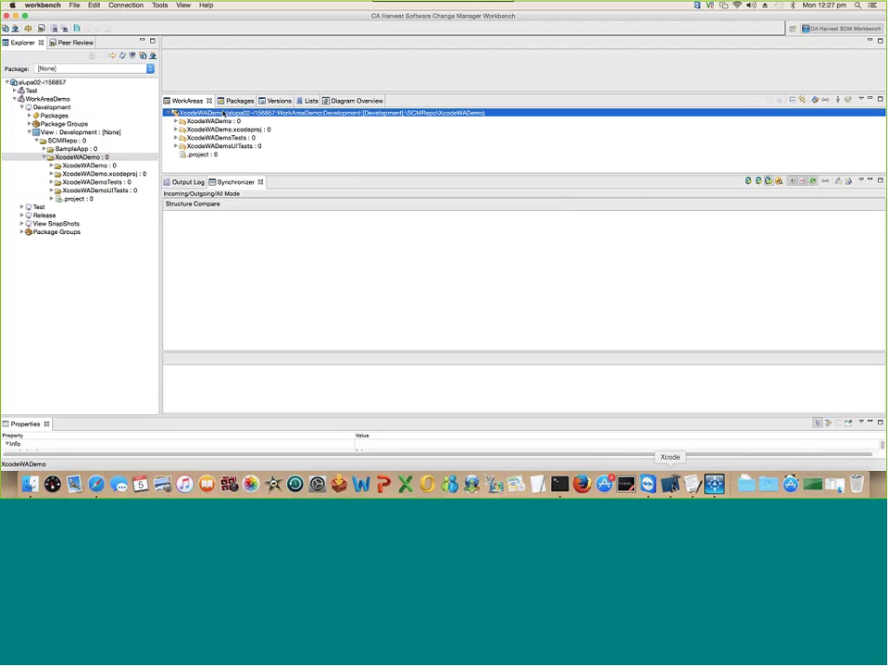
{"action": "left_click", "coordinate": [666, 478]}
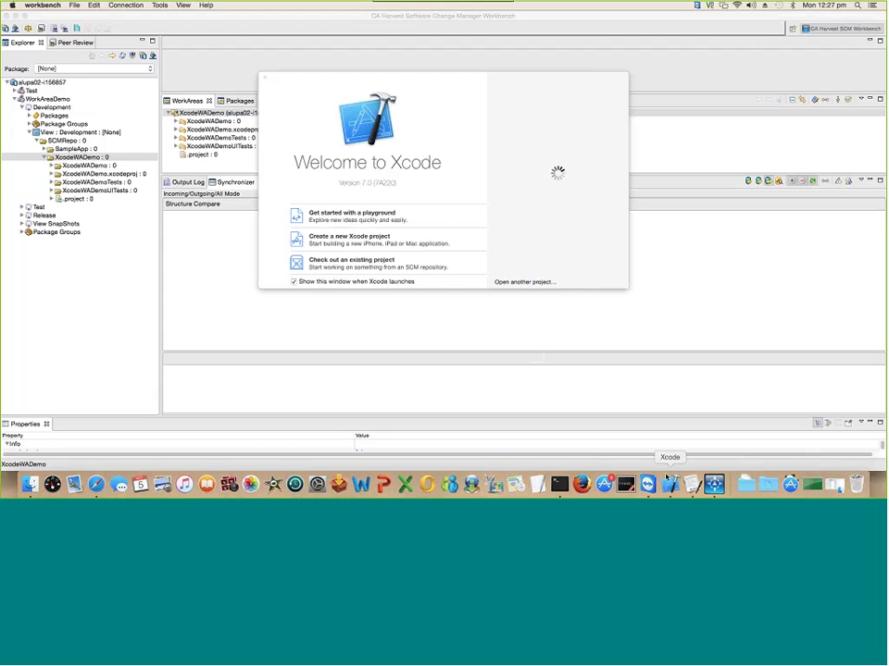
Step: Open the XcodeWADemo project folder from WADemo in Xcode
{"action": "left_click", "coordinate": [525, 281]}
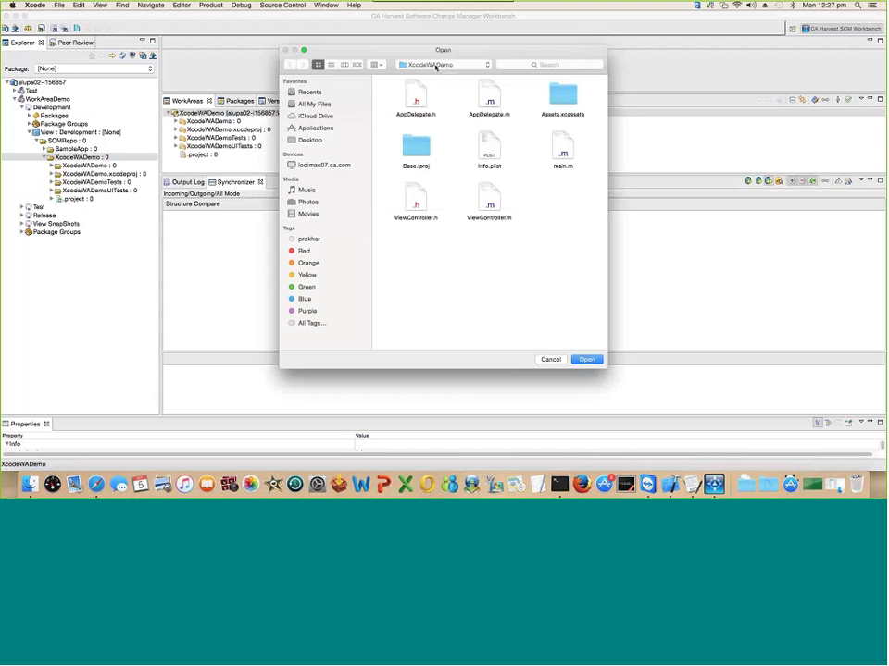
{"action": "left_click", "coordinate": [436, 65]}
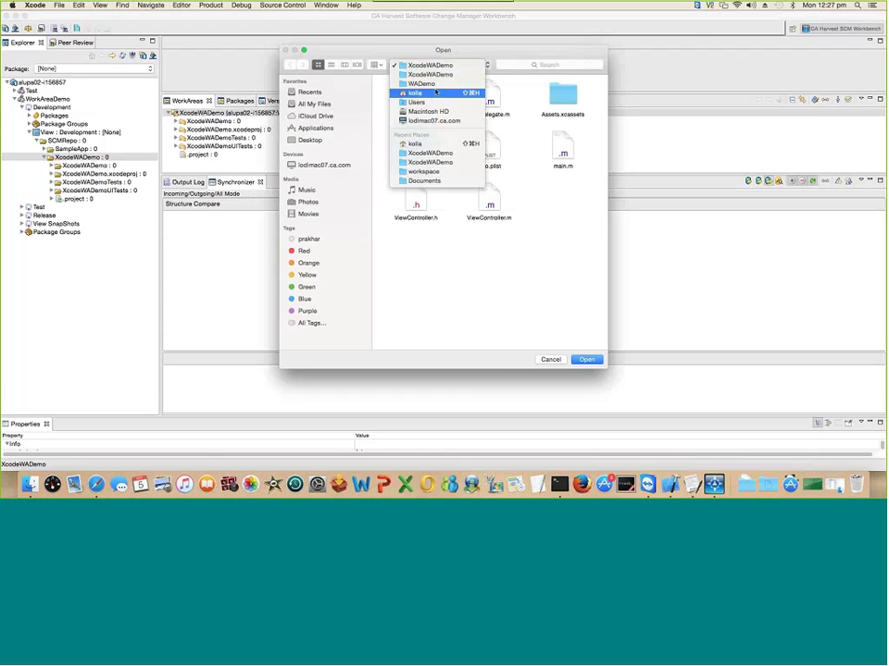
{"action": "left_click", "coordinate": [435, 84]}
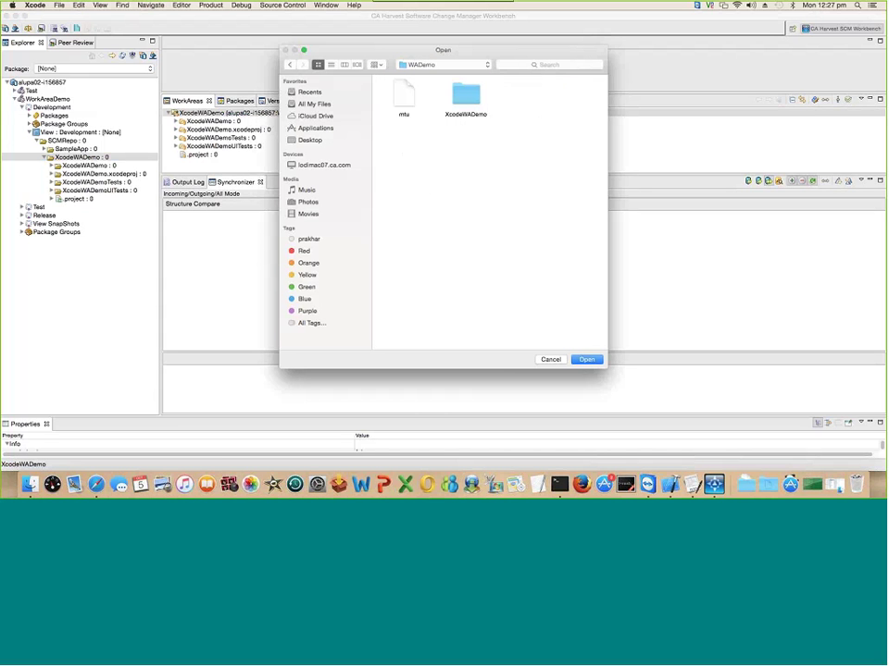
{"action": "left_click", "coordinate": [465, 96]}
{"action": "left_click", "coordinate": [588, 360]}
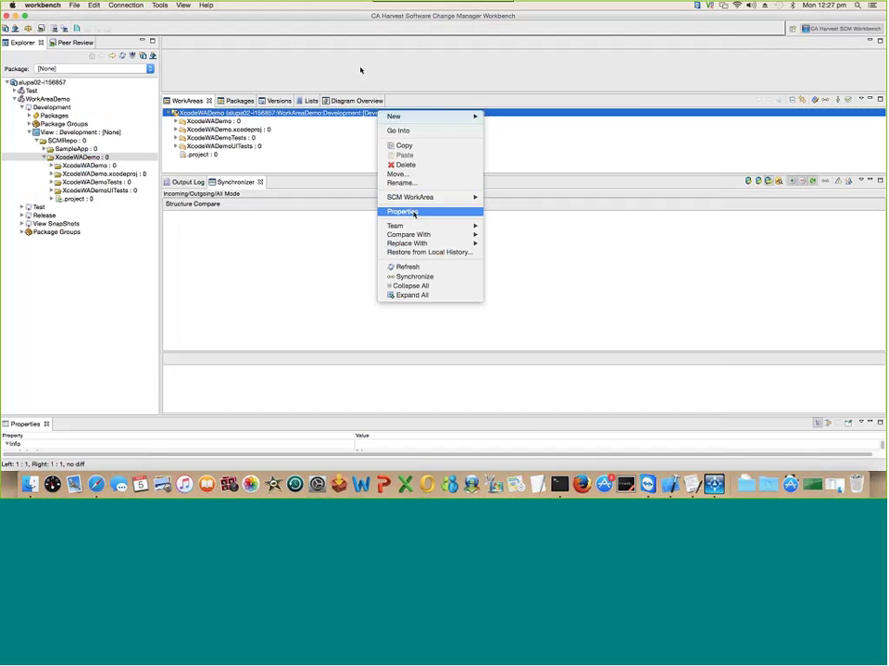
{"action": "left_click", "coordinate": [407, 211]}
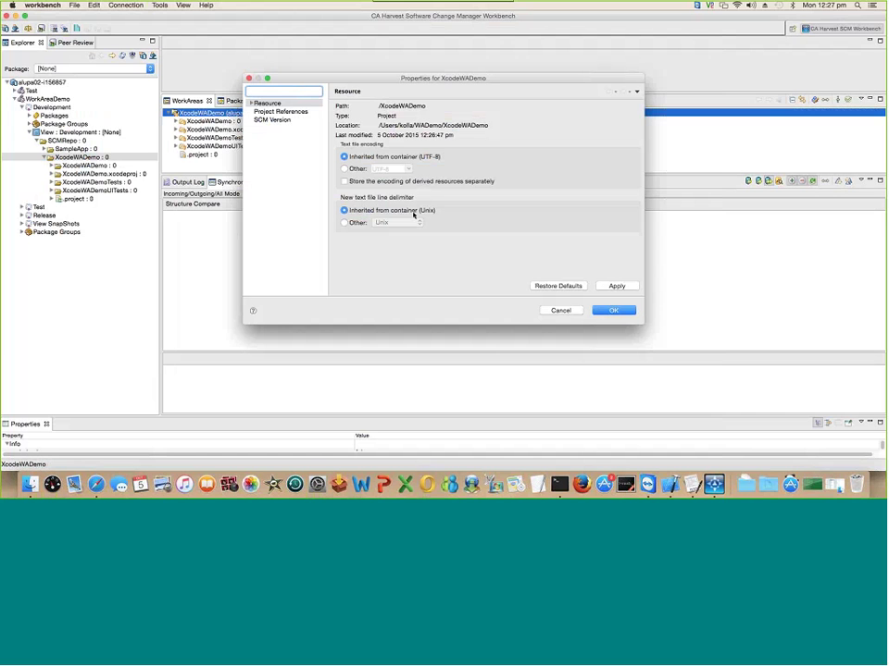
{"action": "left_click_drag", "start_coordinate": [378, 125], "coordinate": [490, 126]}
{"action": "left_click", "coordinate": [560, 310]}
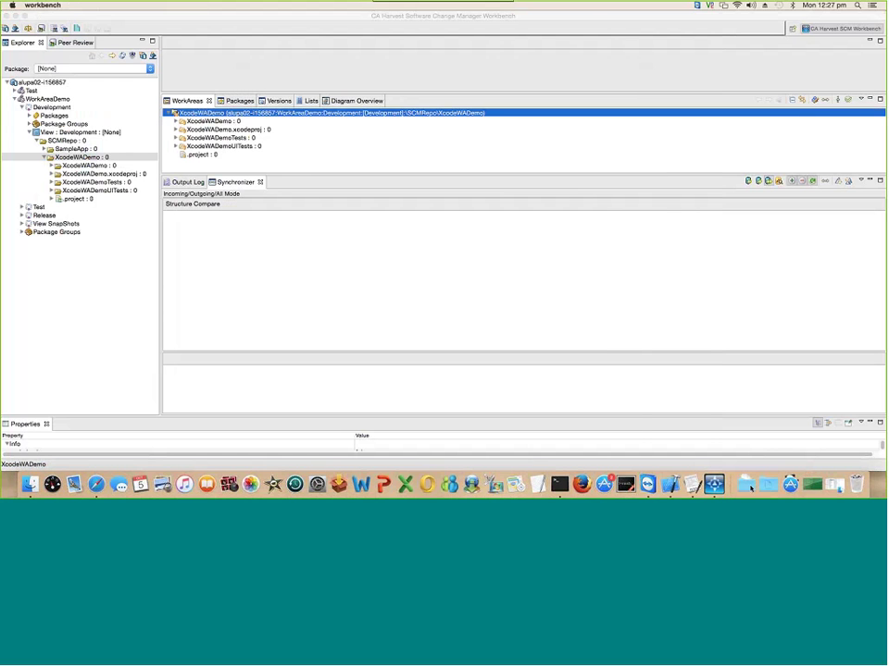
{"action": "left_click", "coordinate": [669, 485]}
{"action": "double_click", "coordinate": [113, 78]}
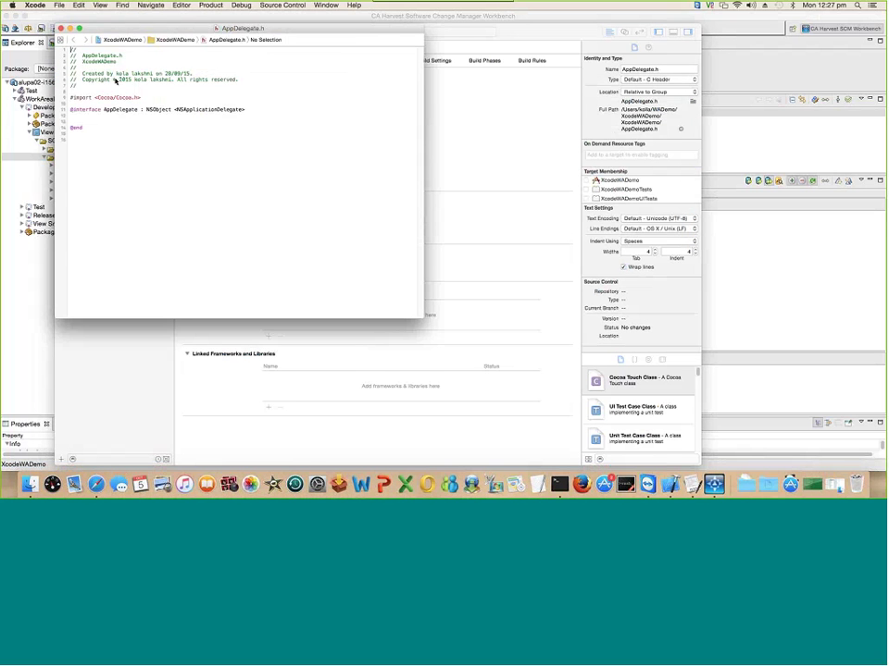
{"action": "left_click", "coordinate": [94, 118]}
{"action": "type", "text": "//In"}
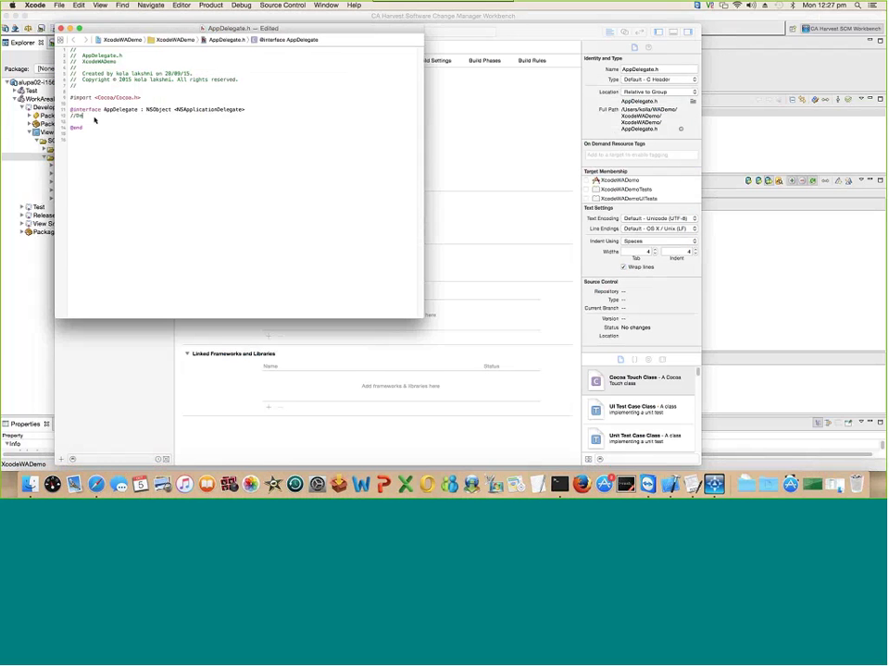
{"action": "type", "text": "mo change from Xcode IDE"}
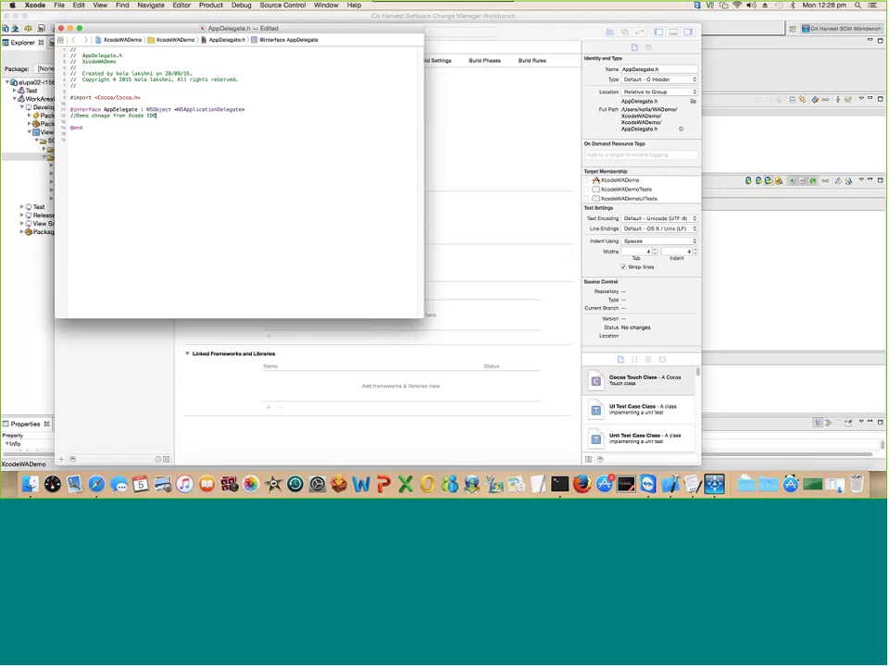
{"action": "left_click", "coordinate": [62, 31]}
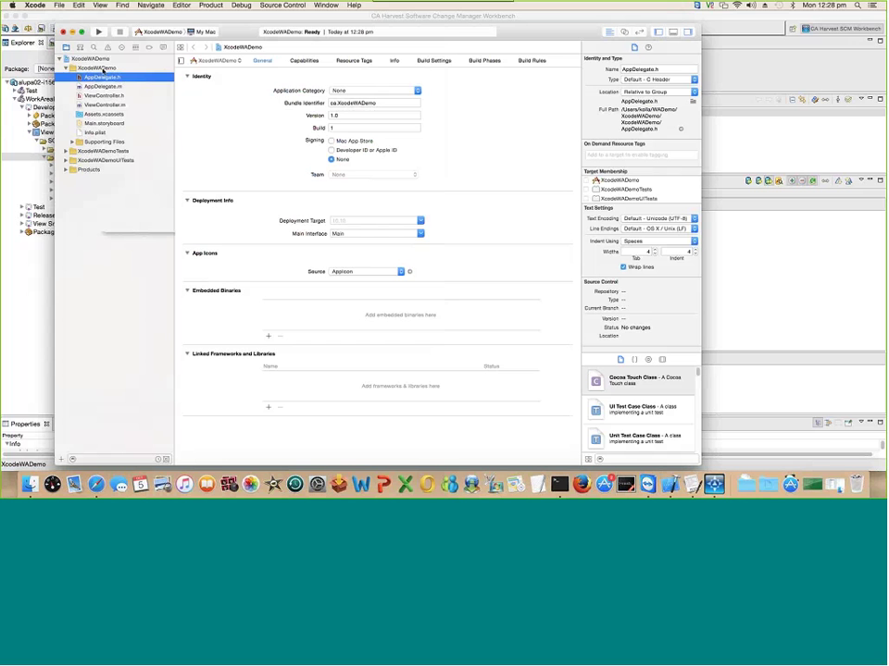
Step: Create a new C file named Test, with header Test.h, in the XcodeWADemo group
{"action": "right_click", "coordinate": [101, 70]}
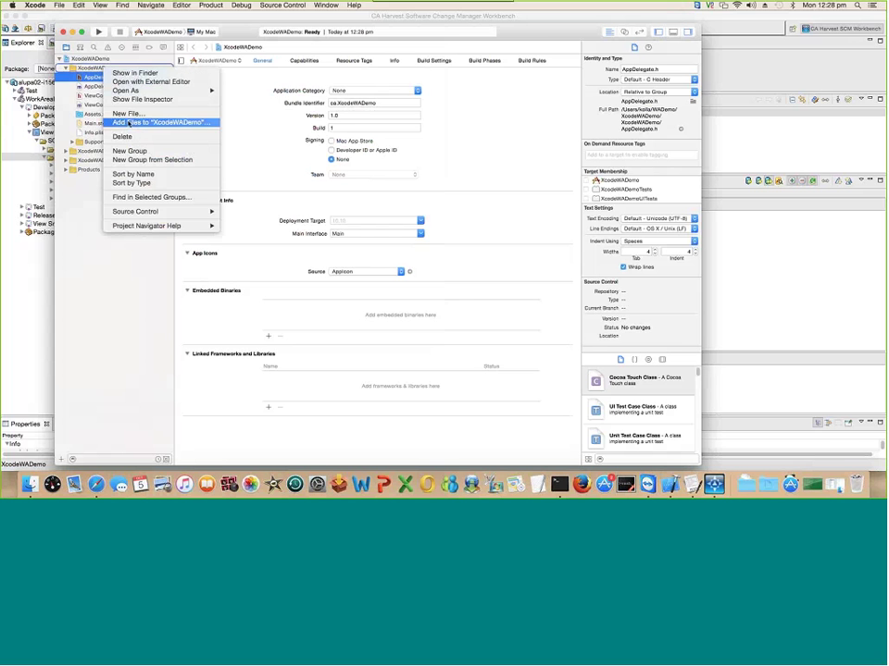
{"action": "left_click", "coordinate": [128, 113]}
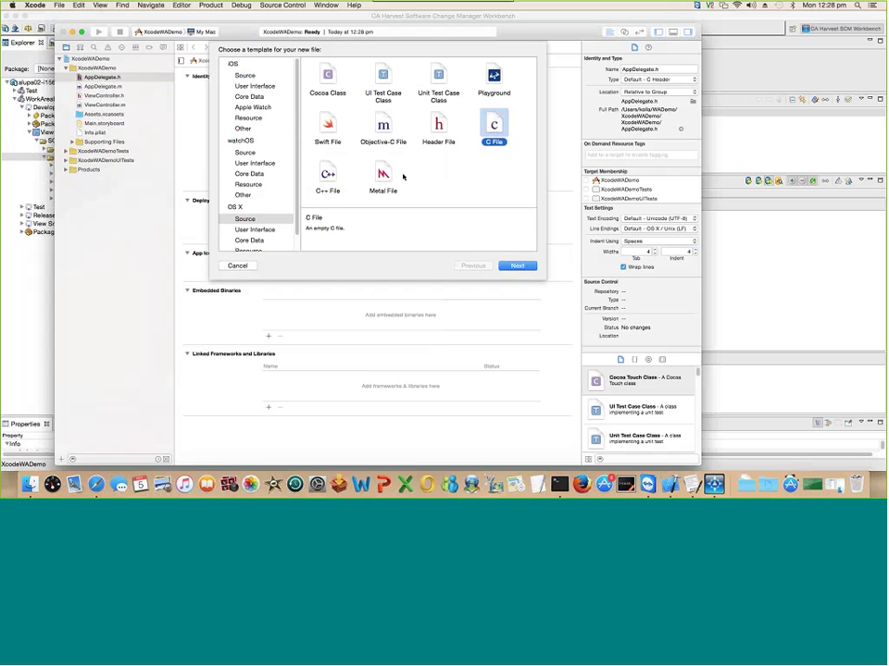
{"action": "key", "text": "Return"}
{"action": "type", "text": "T"}
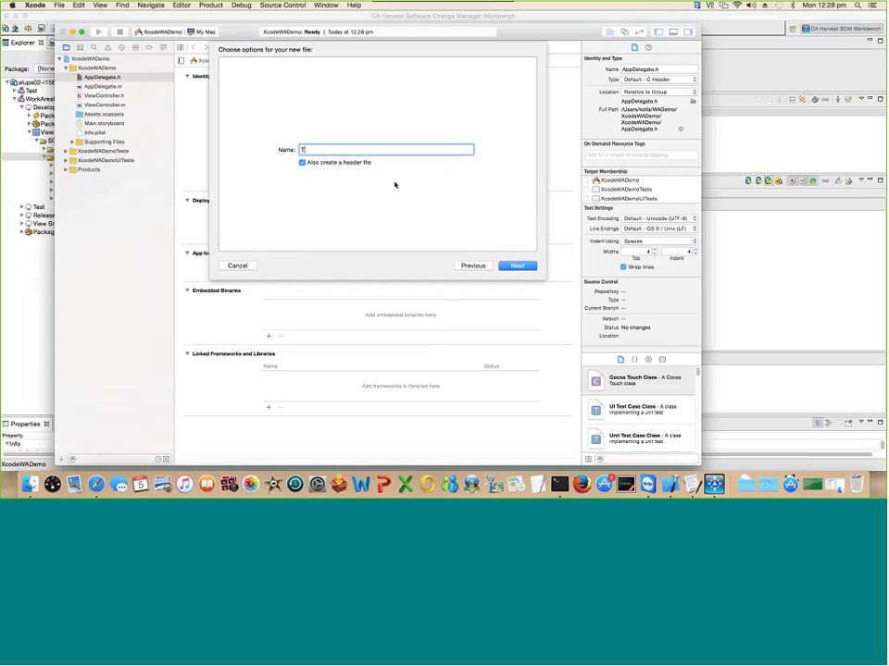
{"action": "left_click", "coordinate": [518, 266]}
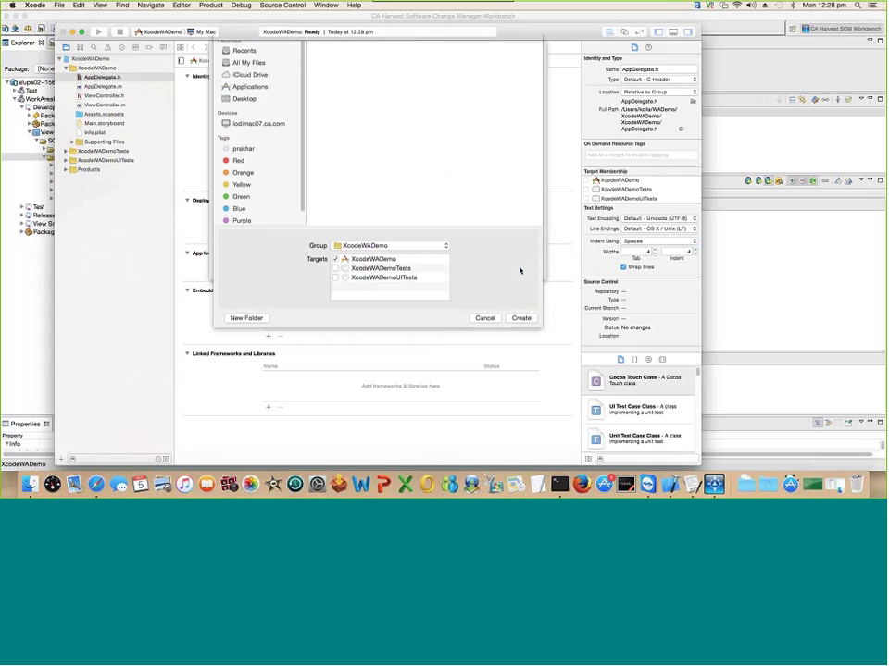
{"action": "left_click", "coordinate": [523, 345]}
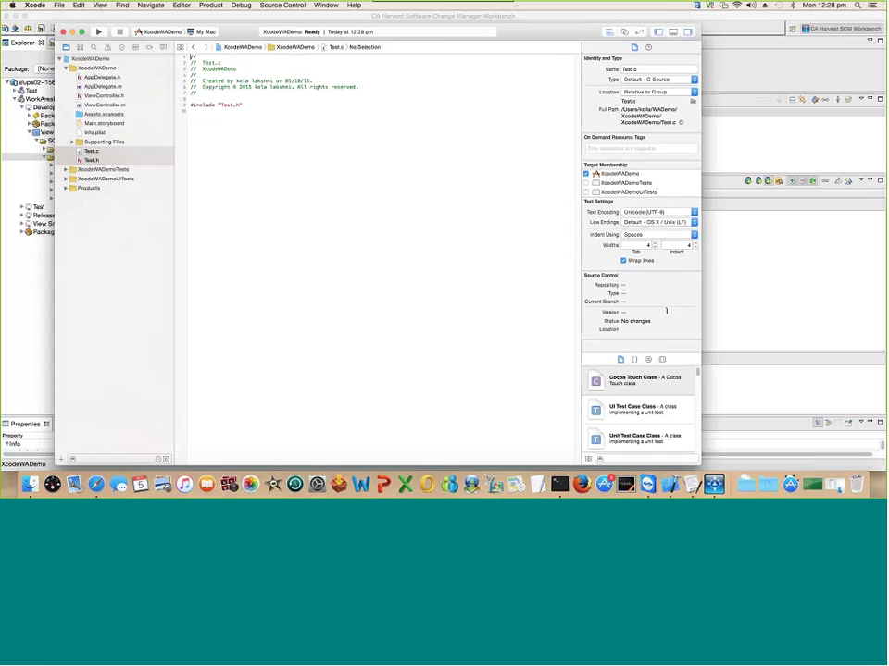
Step: Synchronize the XcodeWADemo work area with Harvest and expand all listed changes
{"action": "left_click", "coordinate": [752, 252]}
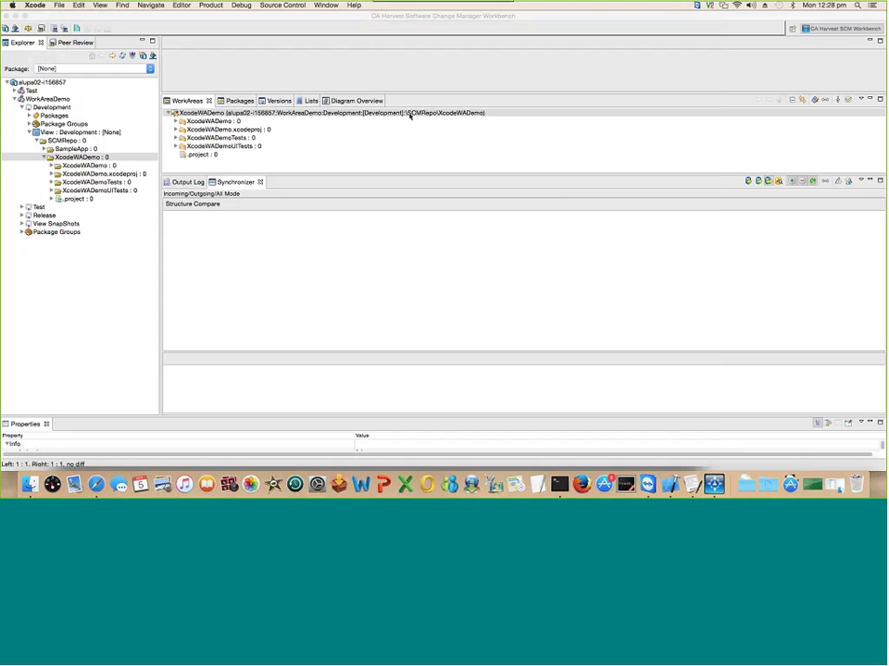
{"action": "left_click", "coordinate": [409, 114]}
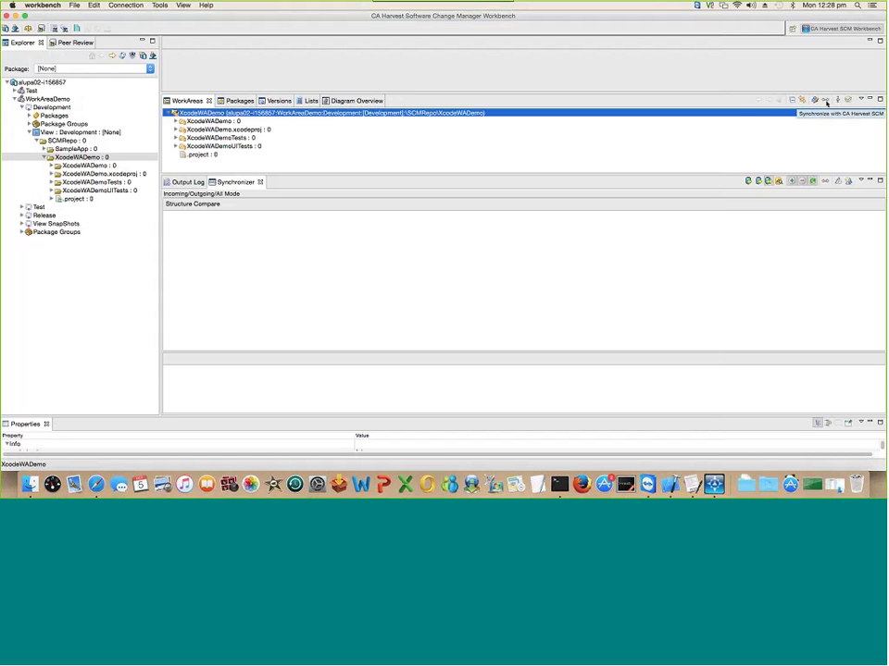
{"action": "left_click", "coordinate": [826, 102]}
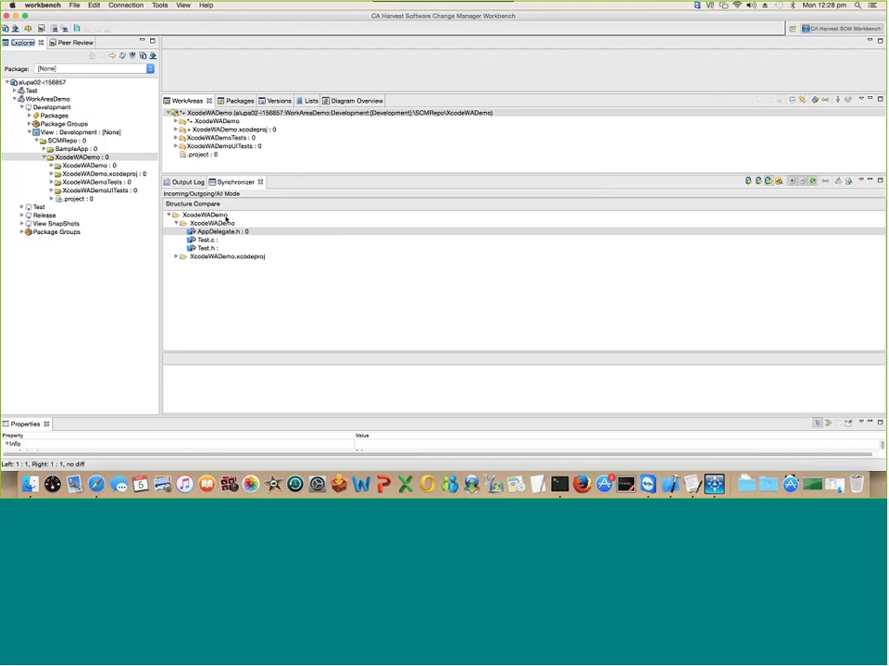
{"action": "right_click", "coordinate": [228, 220]}
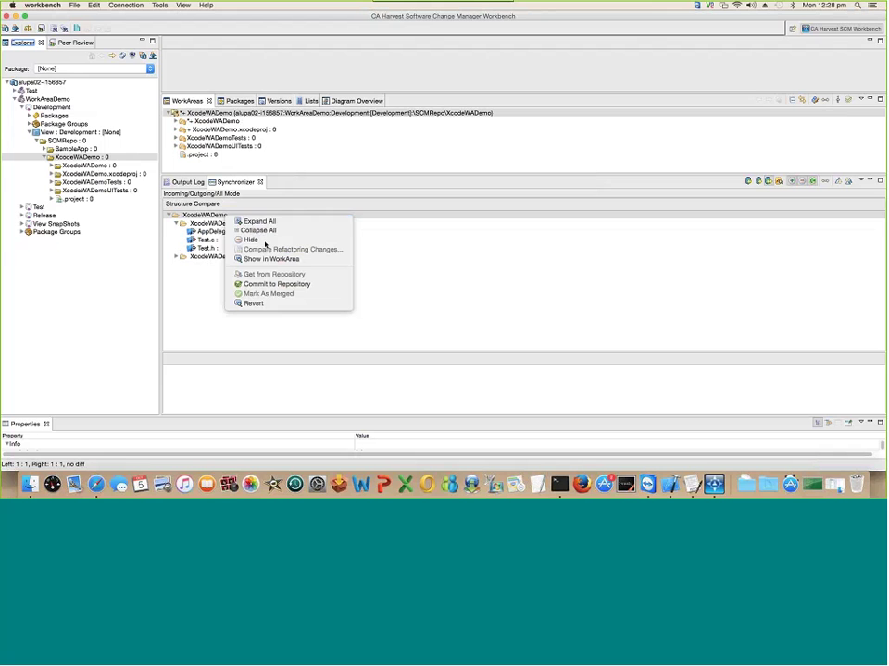
{"action": "left_click", "coordinate": [268, 223]}
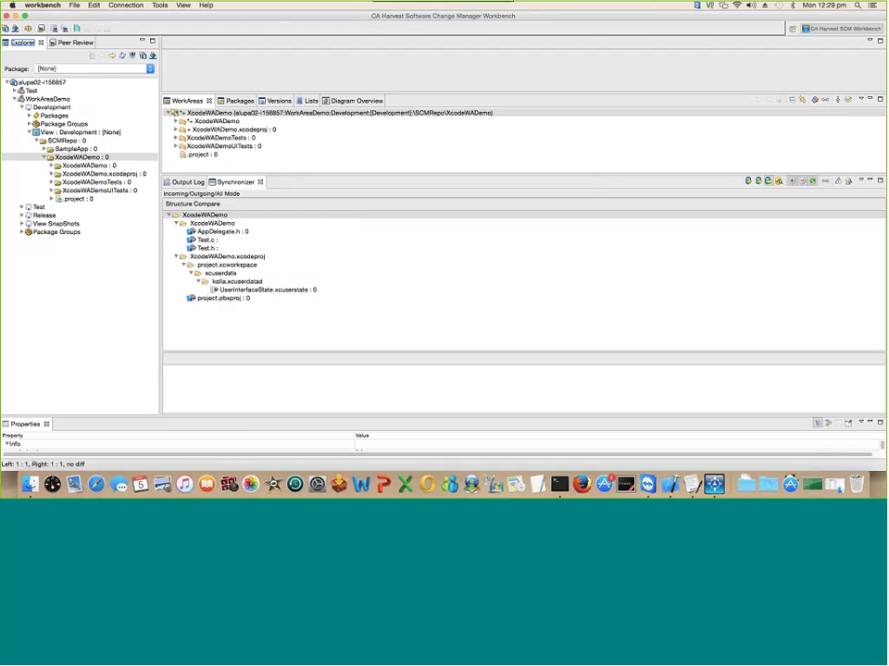
{"action": "left_click", "coordinate": [231, 233]}
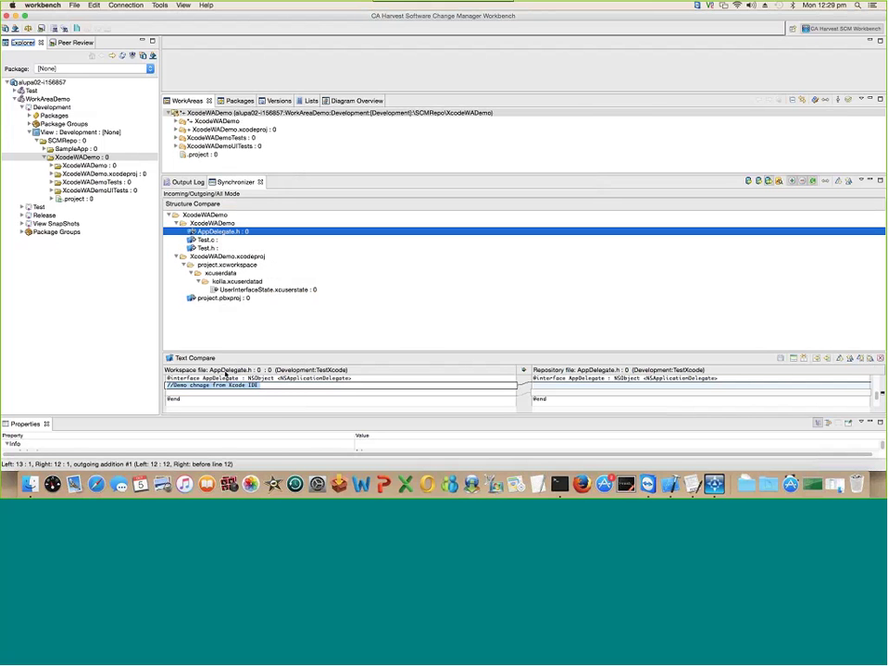
{"action": "left_click", "coordinate": [187, 386]}
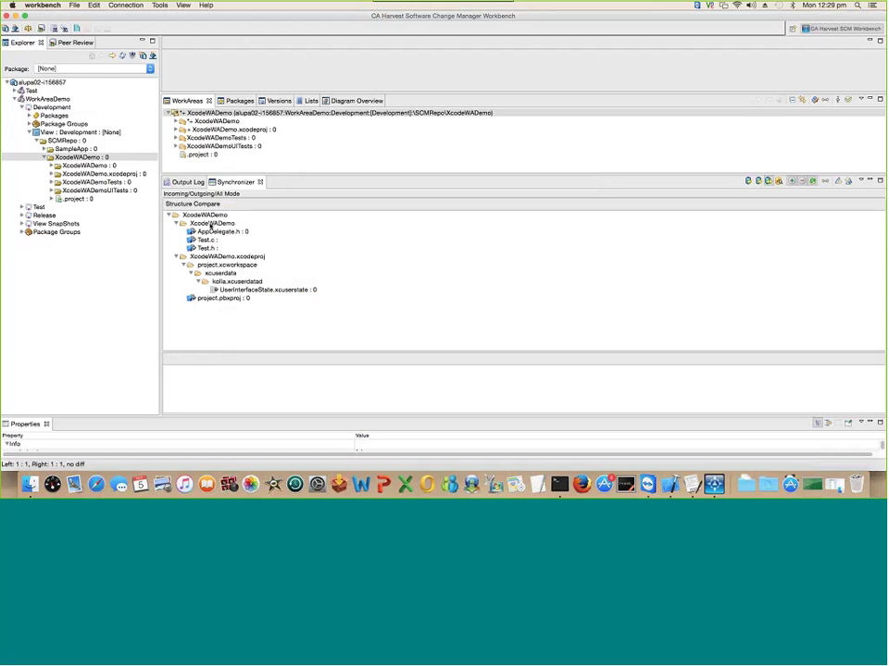
{"action": "left_click", "coordinate": [211, 224]}
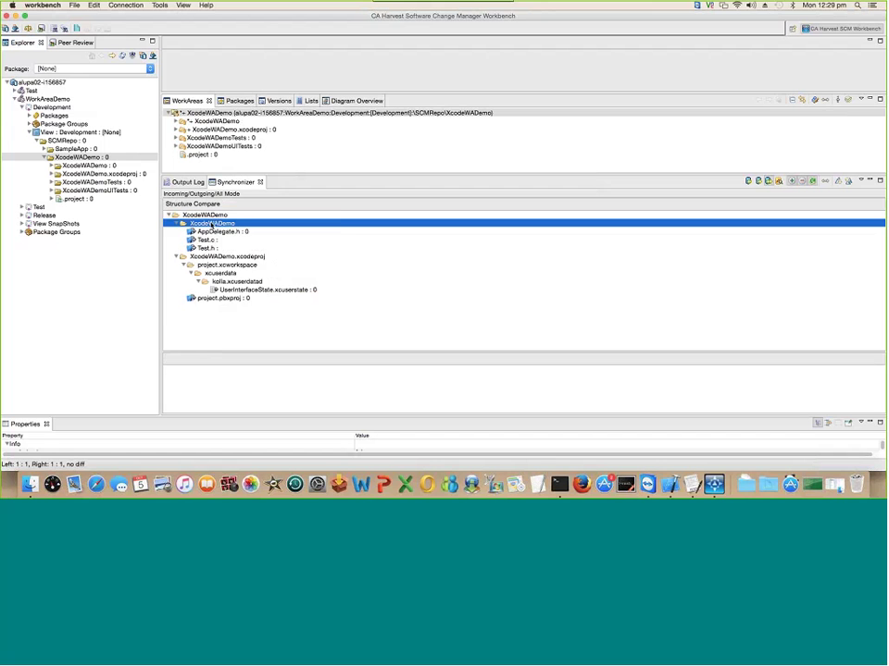
{"action": "right_click", "coordinate": [211, 225]}
{"action": "left_click", "coordinate": [246, 227]}
{"action": "left_click", "coordinate": [379, 113]}
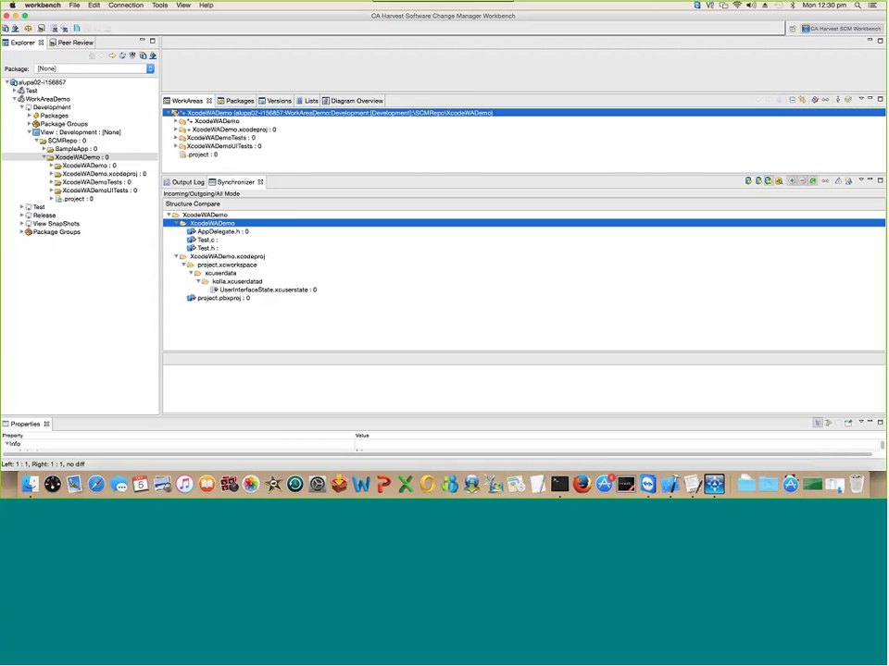
{"action": "left_click", "coordinate": [223, 216]}
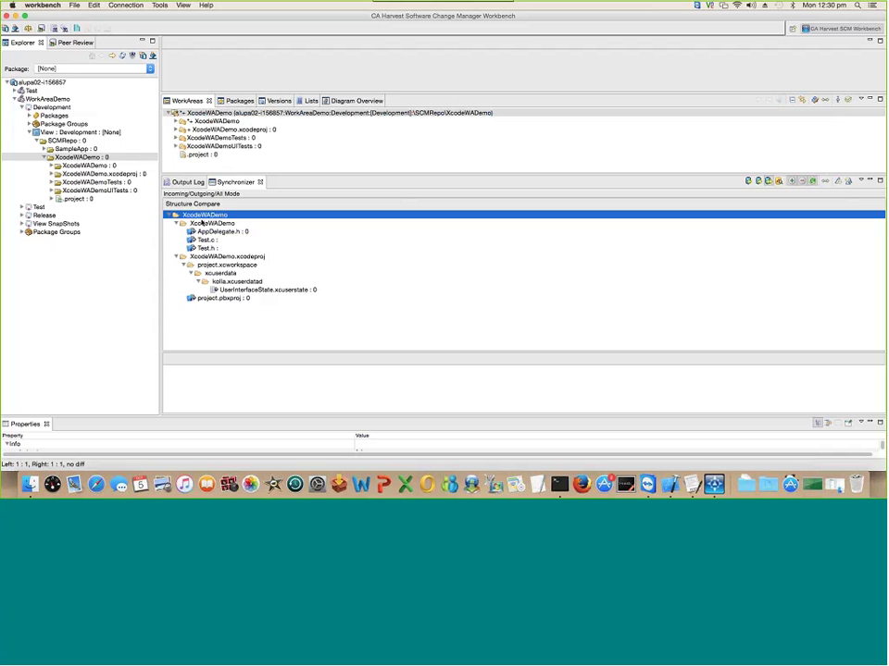
{"action": "left_click", "coordinate": [295, 113]}
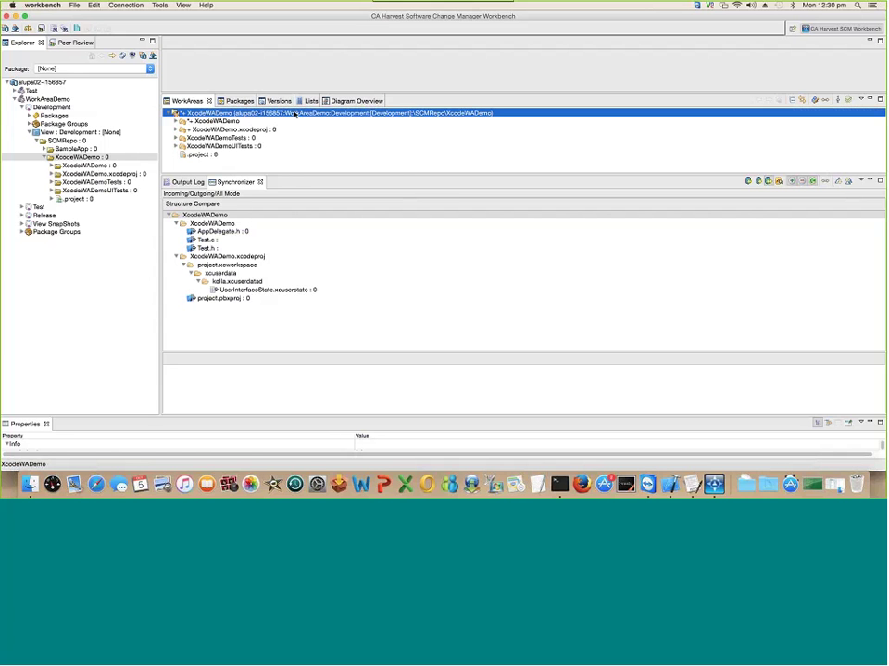
{"action": "right_click", "coordinate": [294, 112]}
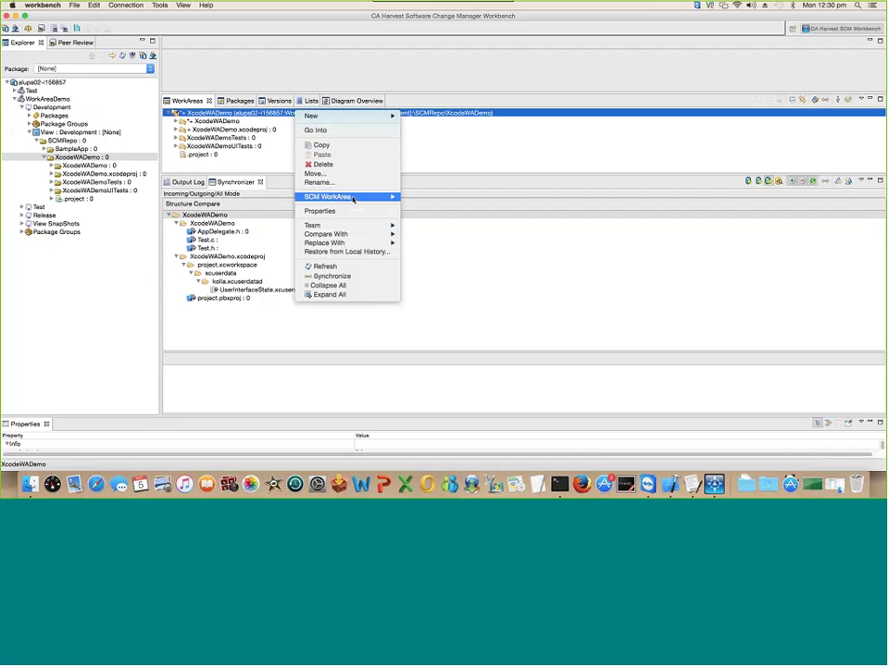
{"action": "mouse_move", "coordinate": [352, 199]}
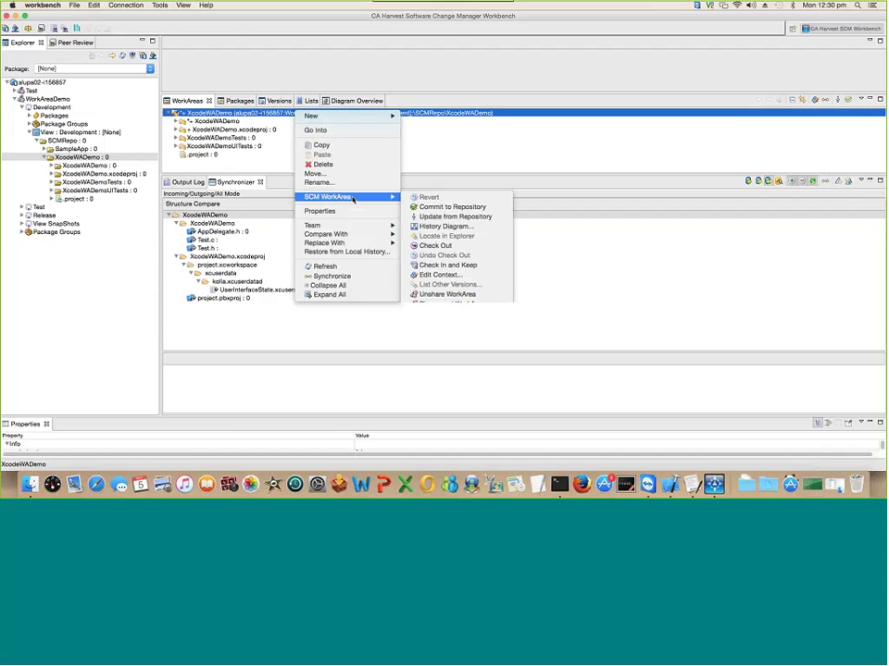
{"action": "left_click", "coordinate": [453, 133]}
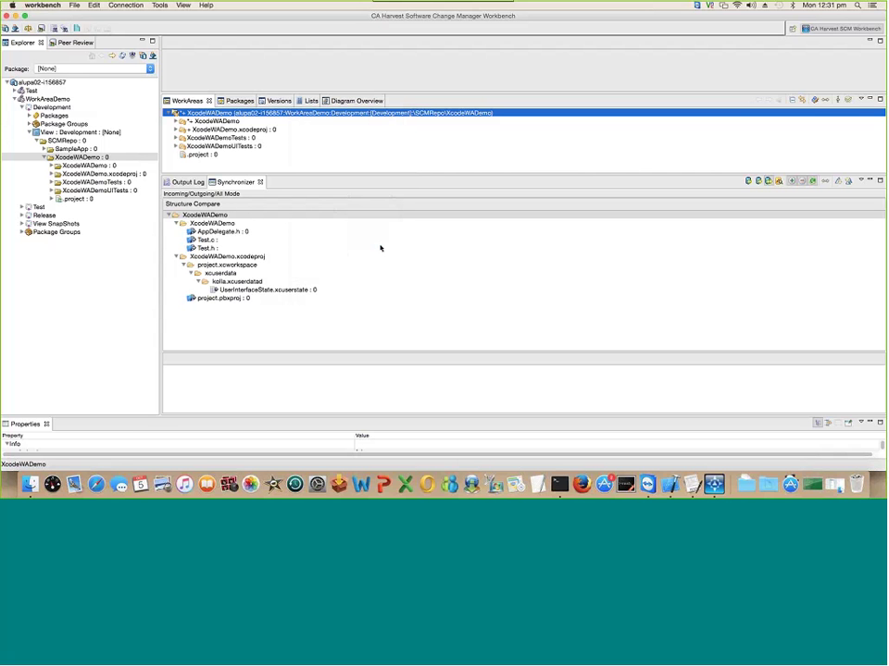
{"action": "left_click", "coordinate": [227, 225]}
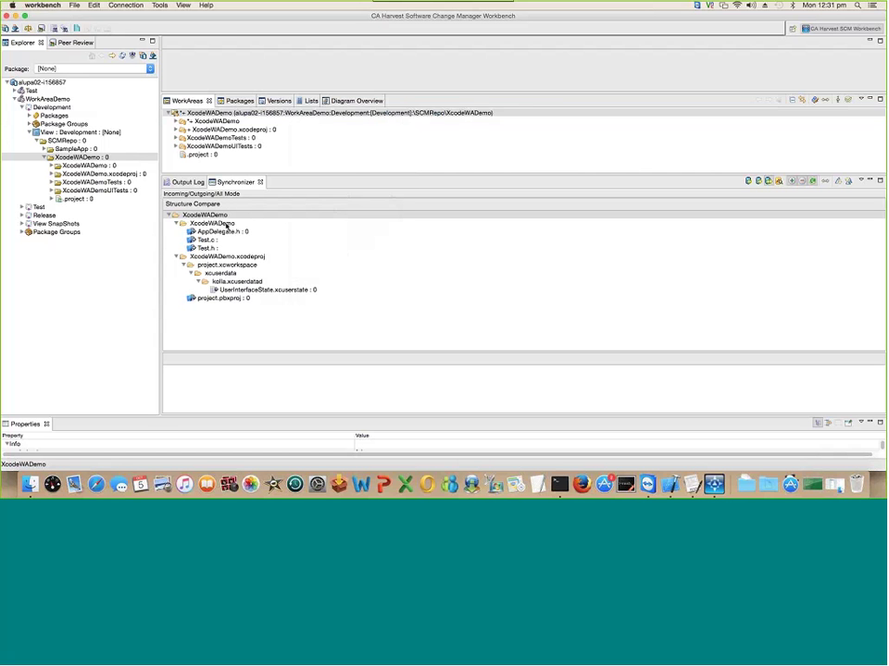
{"action": "left_click", "coordinate": [226, 225]}
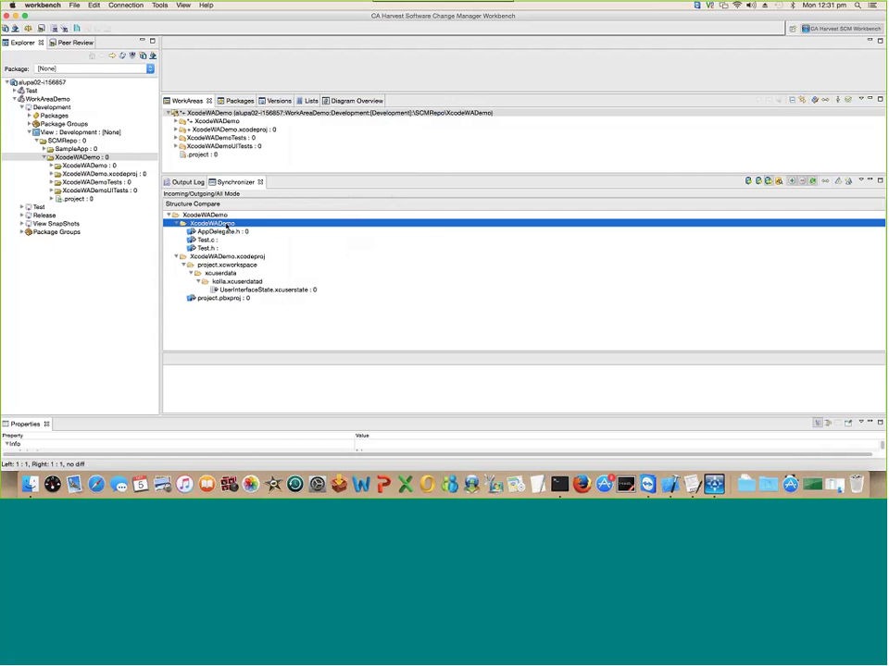
Step: Commit the XcodeWADemo changes, then expand TestXcode's Versions to see AppDelegate.h, Test.c and Test.h
{"action": "right_click", "coordinate": [227, 225]}
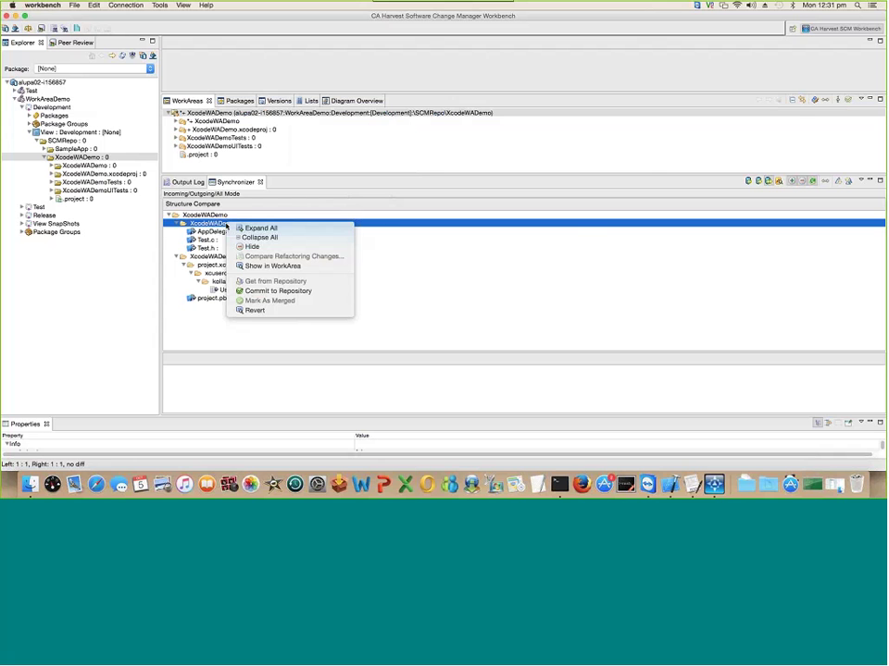
{"action": "left_click", "coordinate": [259, 292]}
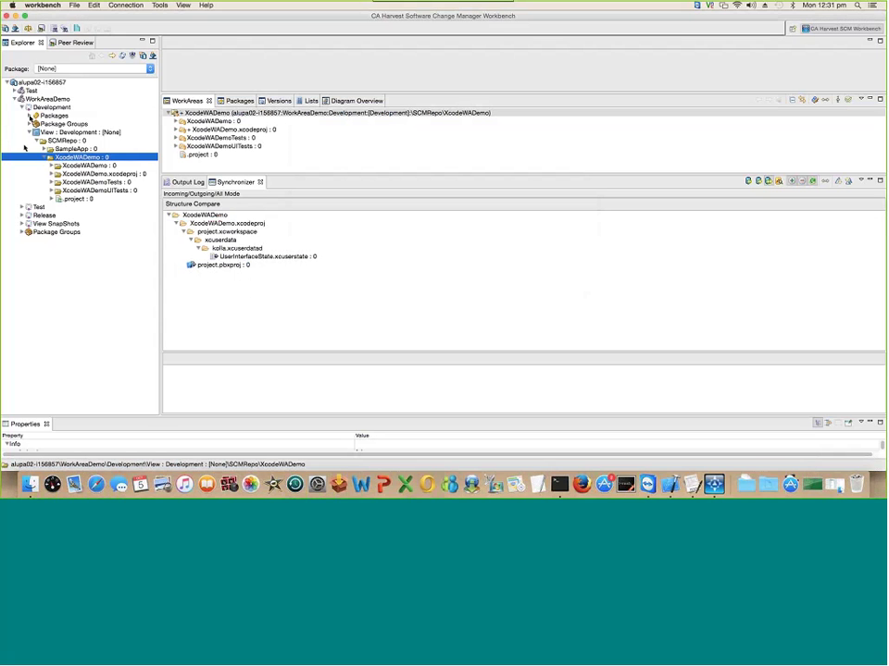
{"action": "left_click", "coordinate": [28, 116]}
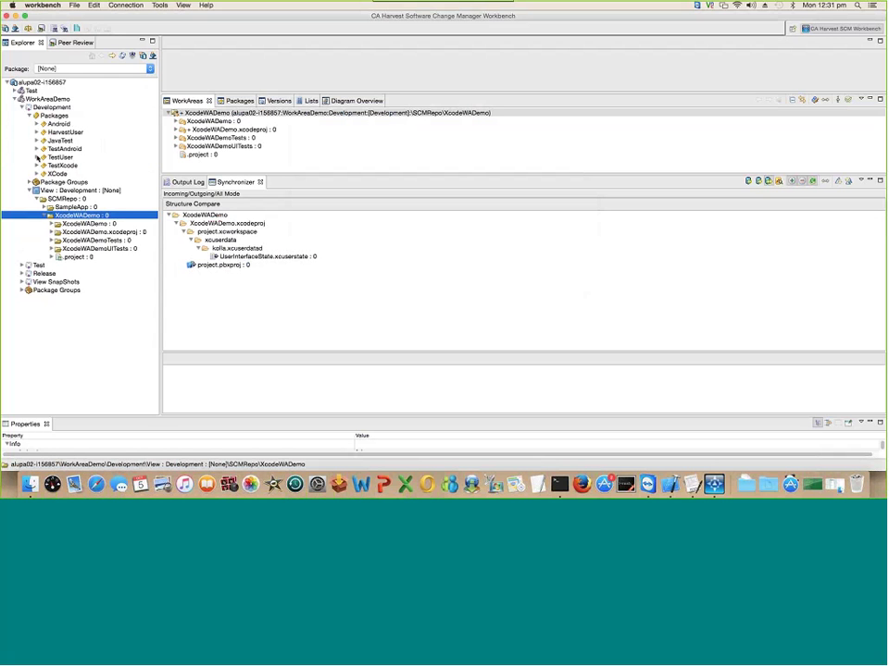
{"action": "left_click", "coordinate": [36, 165]}
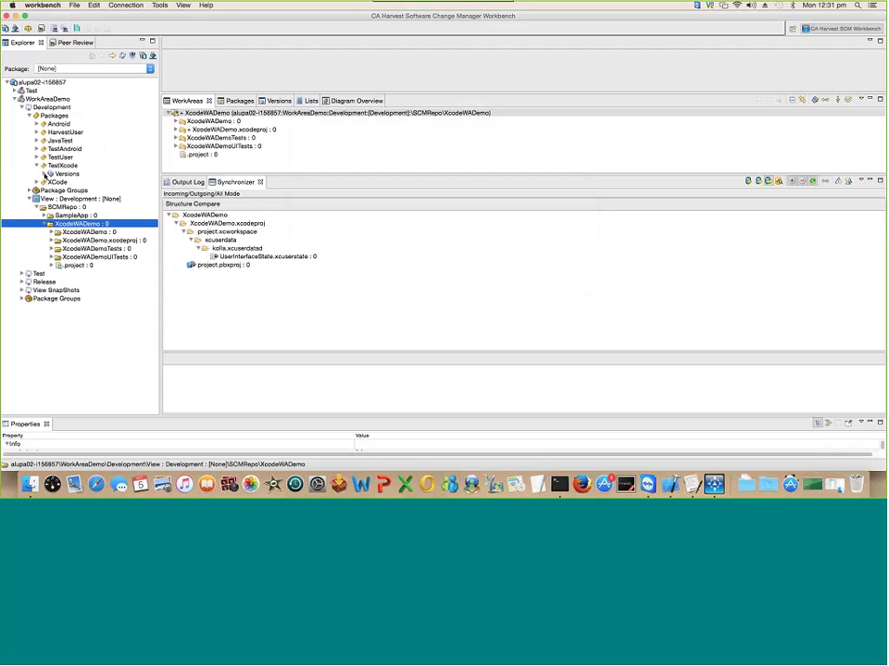
{"action": "left_click", "coordinate": [44, 174]}
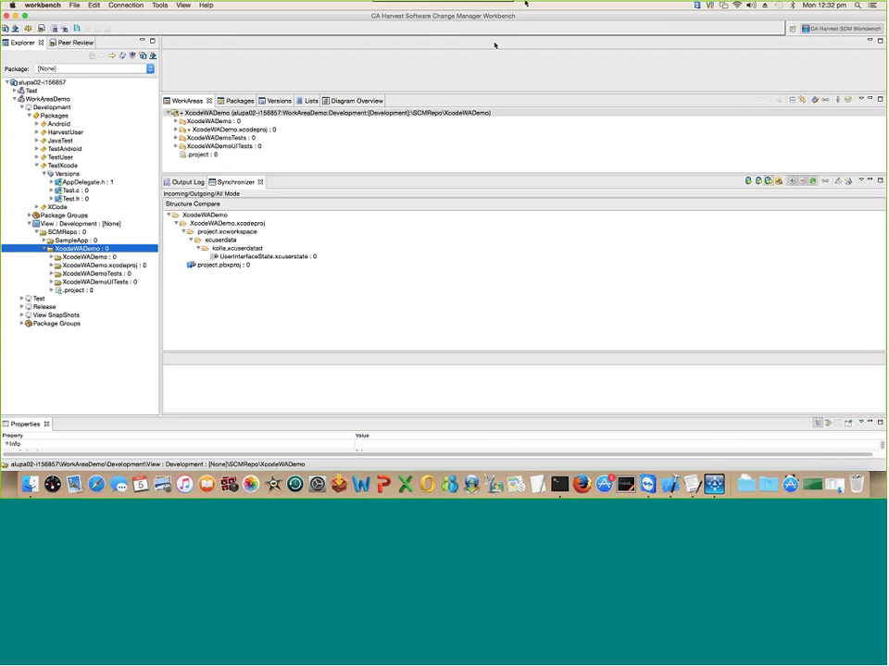
Step: Leave the remote desktop's full-screen view to reach the second user's Windows workbench
{"action": "mouse_move", "coordinate": [380, 8]}
{"action": "mouse_move", "coordinate": [514, 6]}
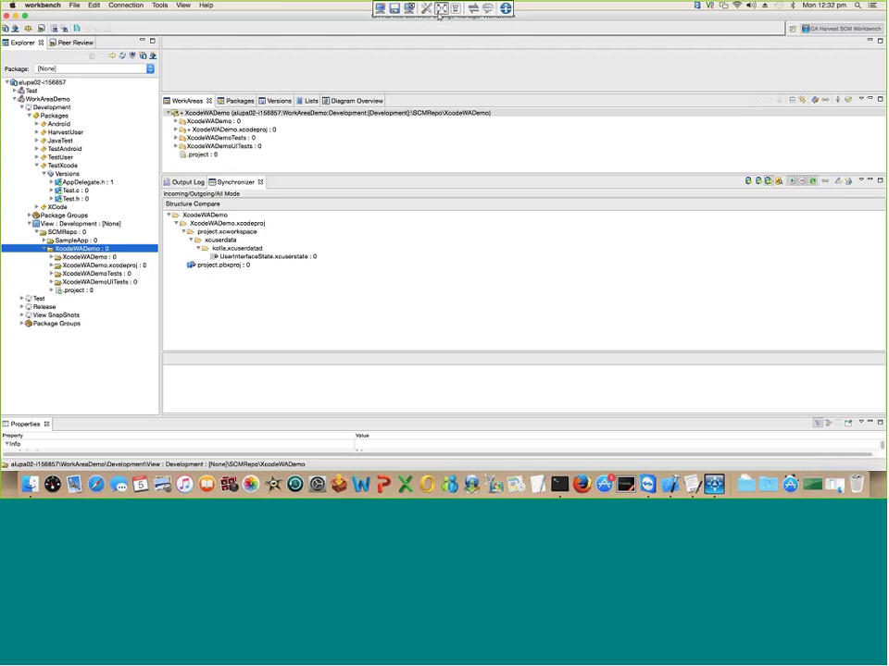
{"action": "left_click", "coordinate": [441, 9]}
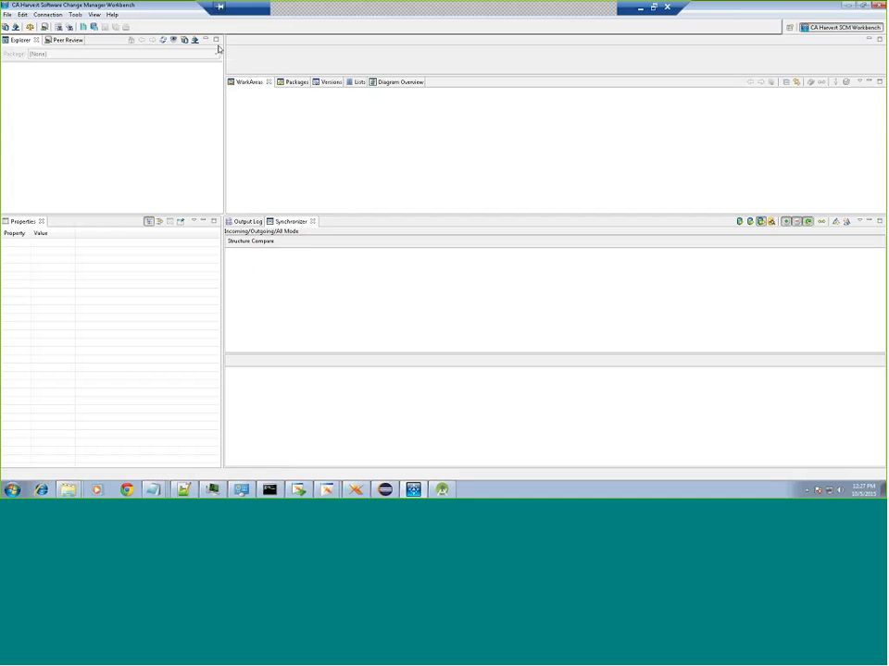
Step: Log in to the broker as the harvest user with its password and expand the WorkAreaDemo project
{"action": "left_click", "coordinate": [185, 41]}
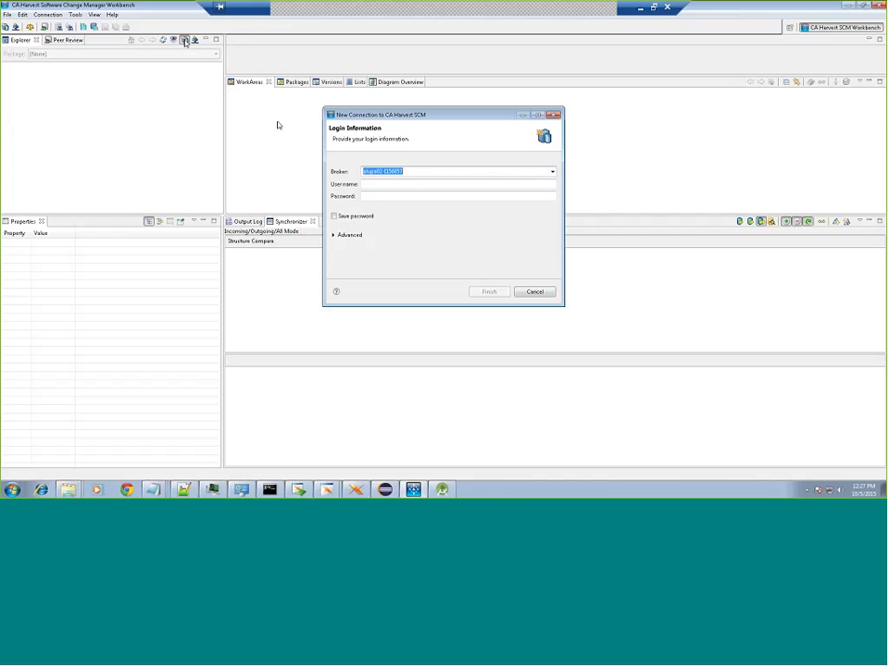
{"action": "left_click", "coordinate": [398, 183]}
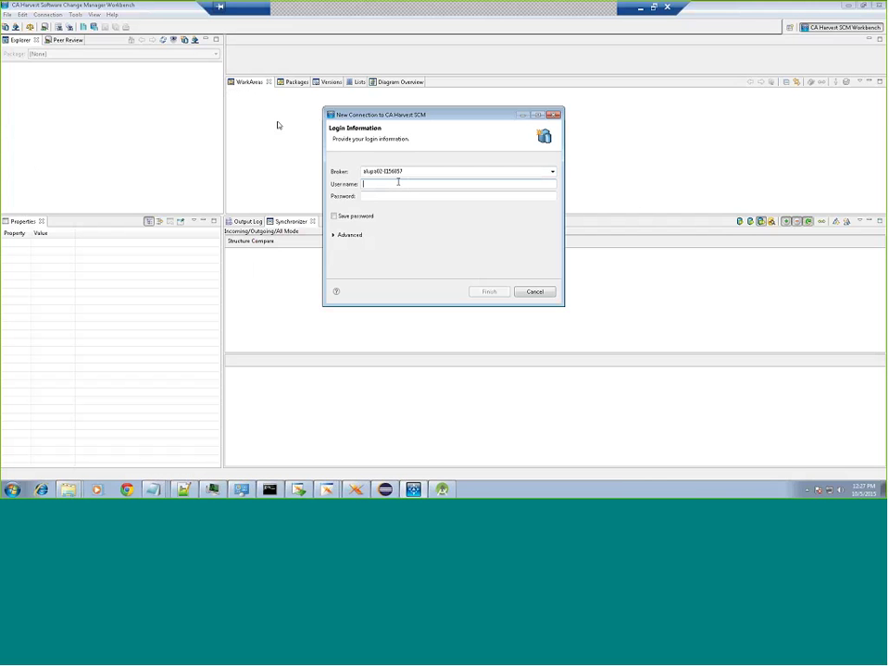
{"action": "type", "text": "harvest"}
{"action": "key", "text": "Tab"}
{"action": "key", "text": "Tab"}
{"action": "left_click", "coordinate": [385, 196]}
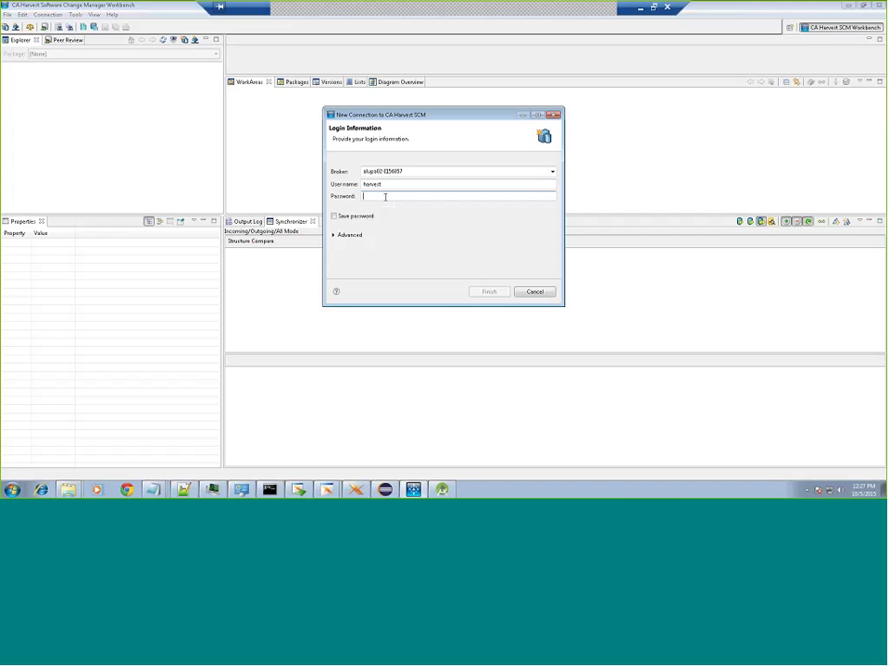
{"action": "type", "text": "har"}
{"action": "left_click", "coordinate": [498, 296]}
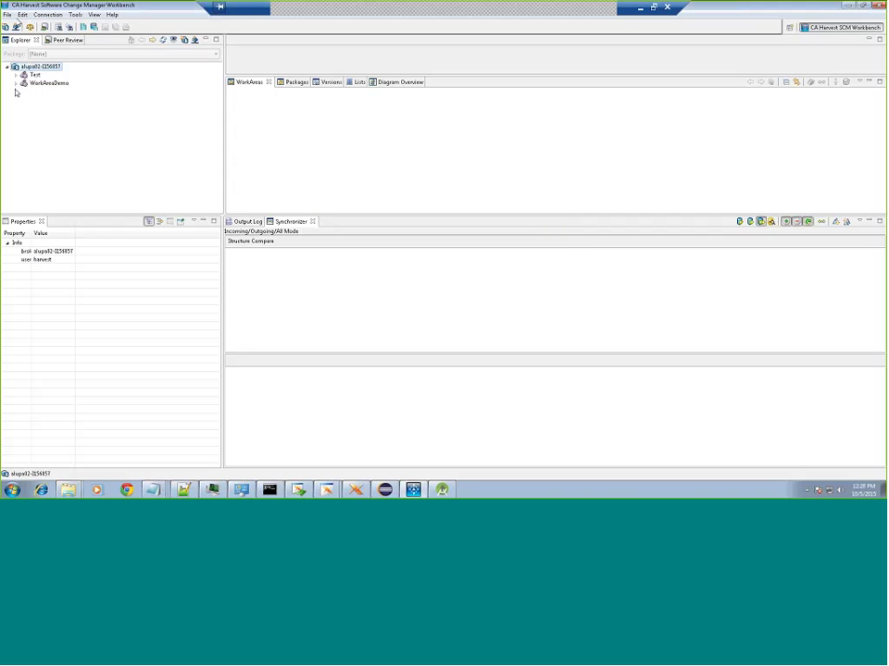
{"action": "left_click", "coordinate": [16, 83]}
Step: Expand WorkAreaDemo's Development view down to SCMRepo and choose Add WorkArea on SampleApp
{"action": "left_click", "coordinate": [24, 91]}
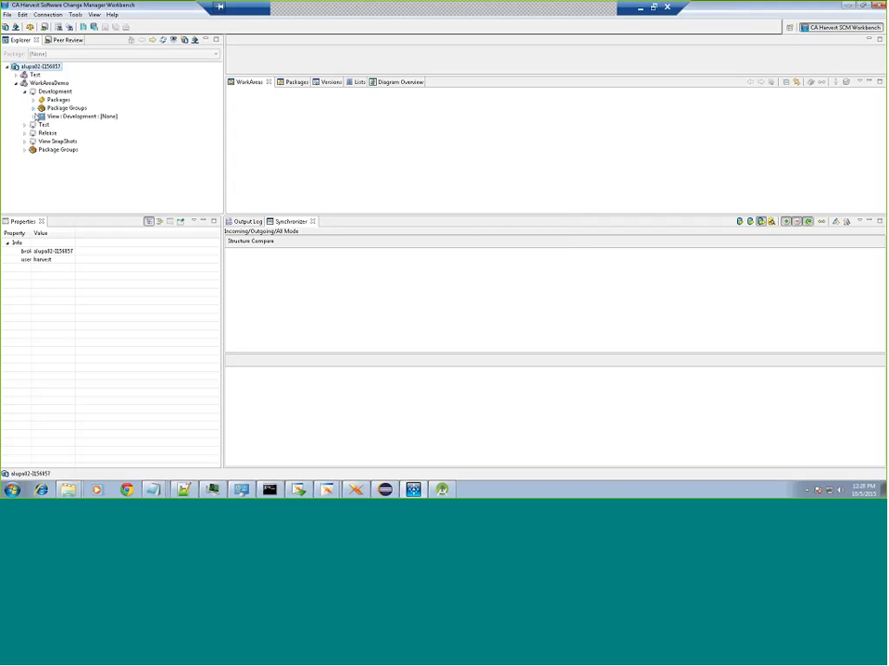
{"action": "left_click", "coordinate": [35, 116]}
{"action": "left_click", "coordinate": [43, 125]}
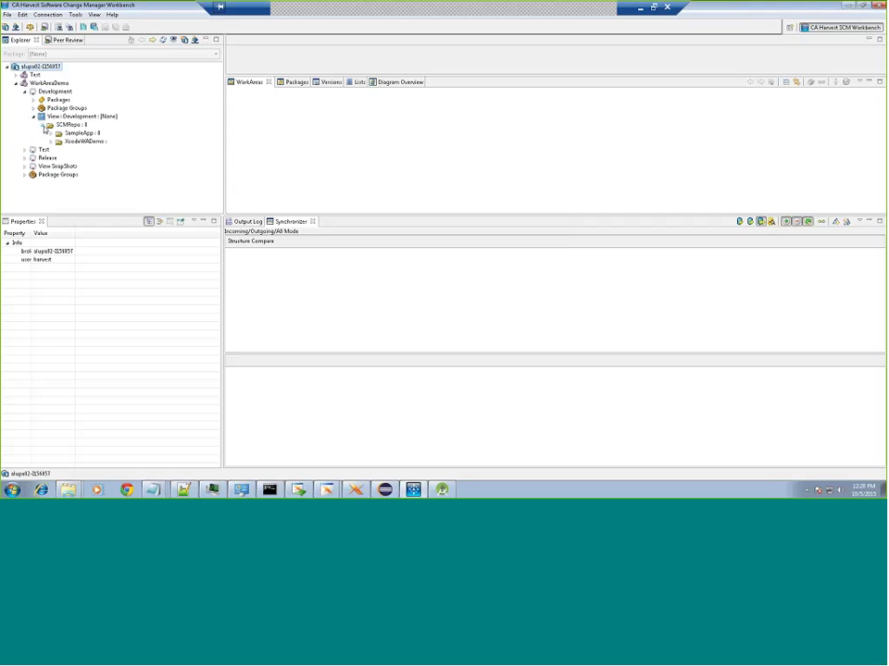
{"action": "right_click", "coordinate": [86, 136]}
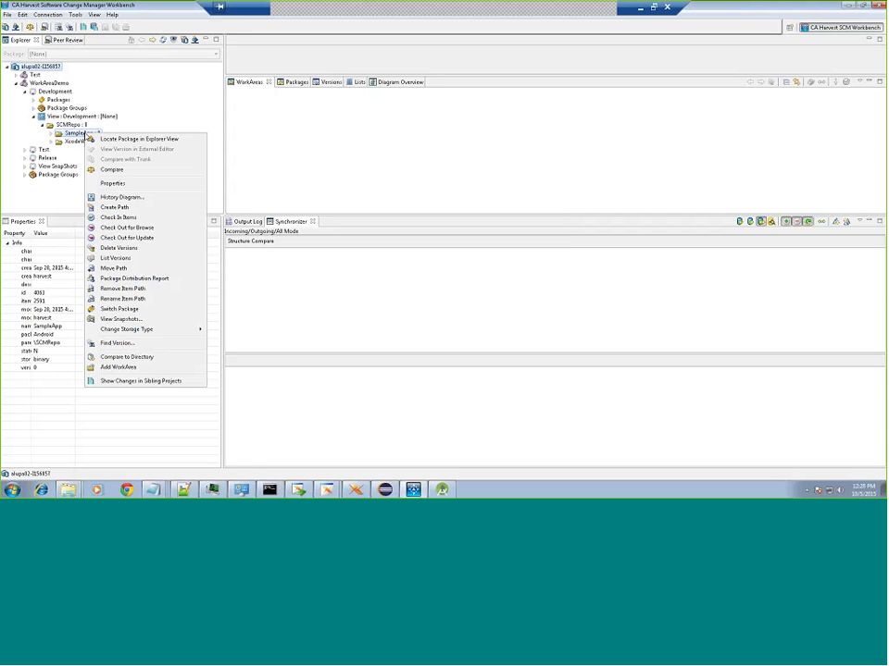
{"action": "left_click", "coordinate": [115, 370]}
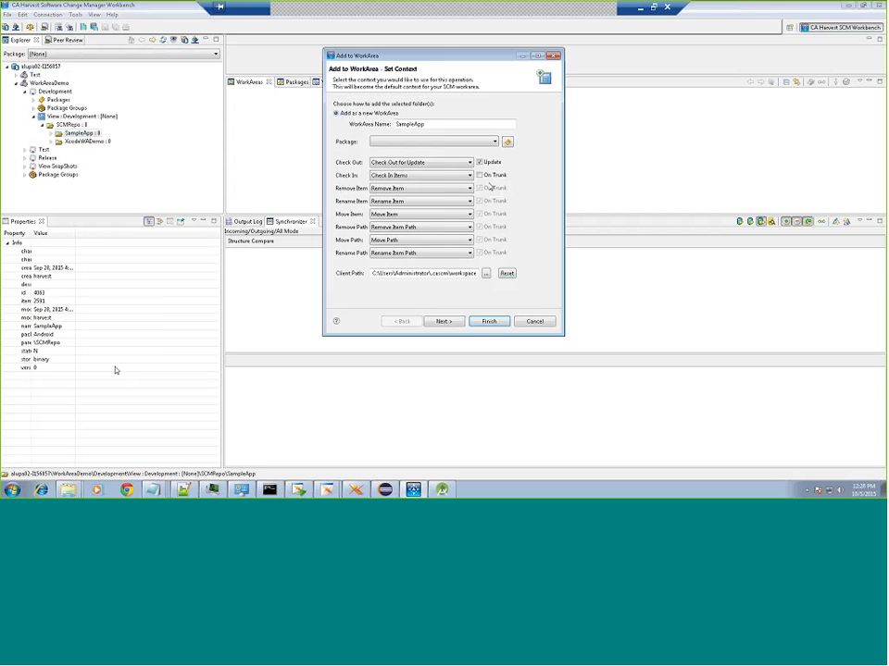
Step: Select the HarvestUser package and finish adding the SampleApp work area
{"action": "left_click", "coordinate": [507, 141]}
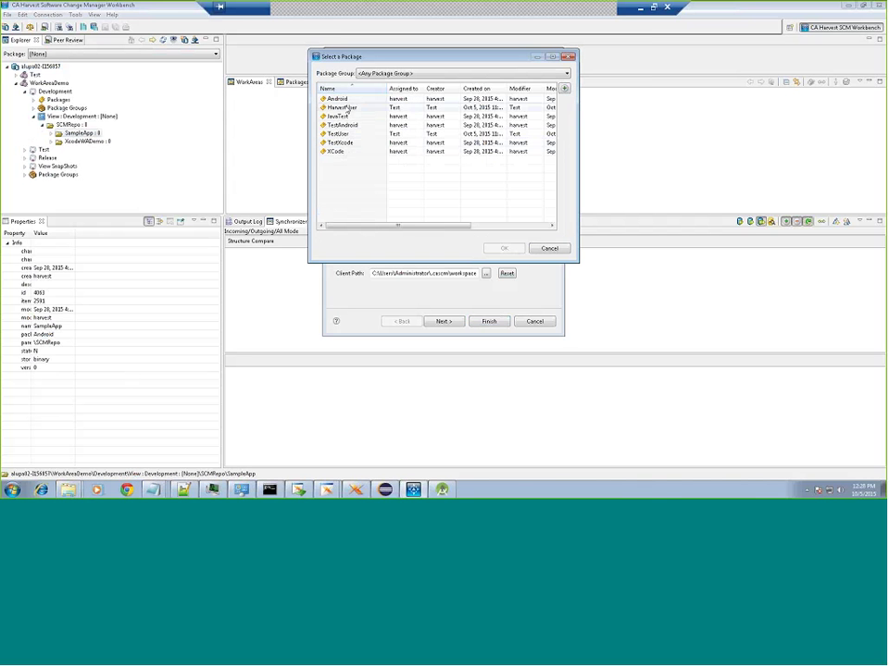
{"action": "left_click", "coordinate": [349, 108]}
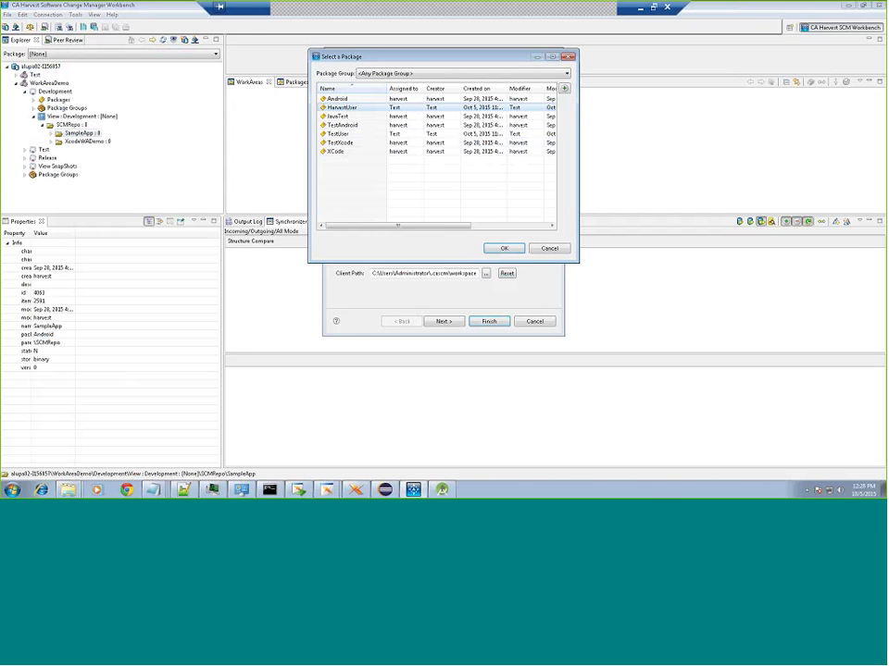
{"action": "left_click", "coordinate": [505, 248]}
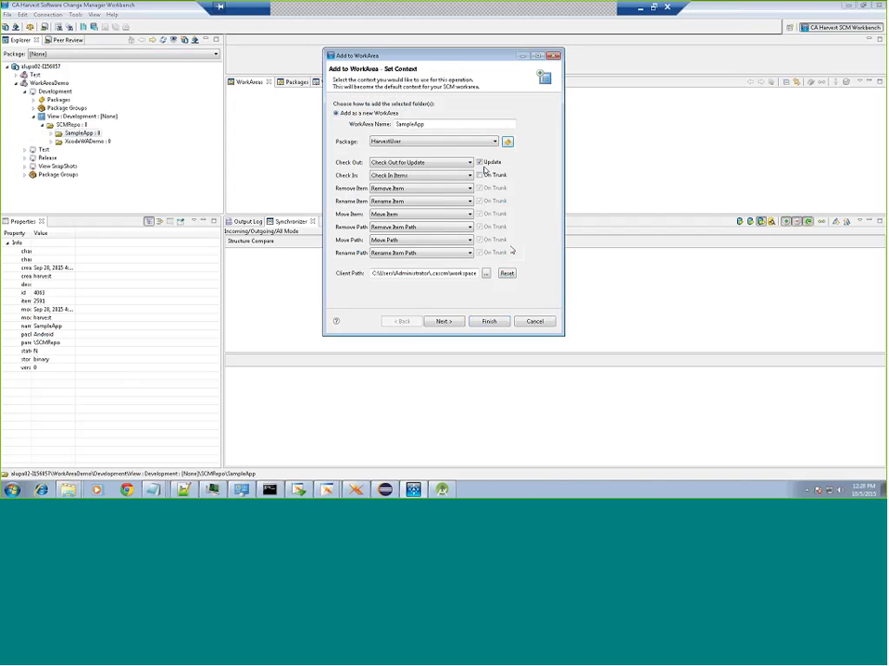
{"action": "left_click", "coordinate": [480, 175]}
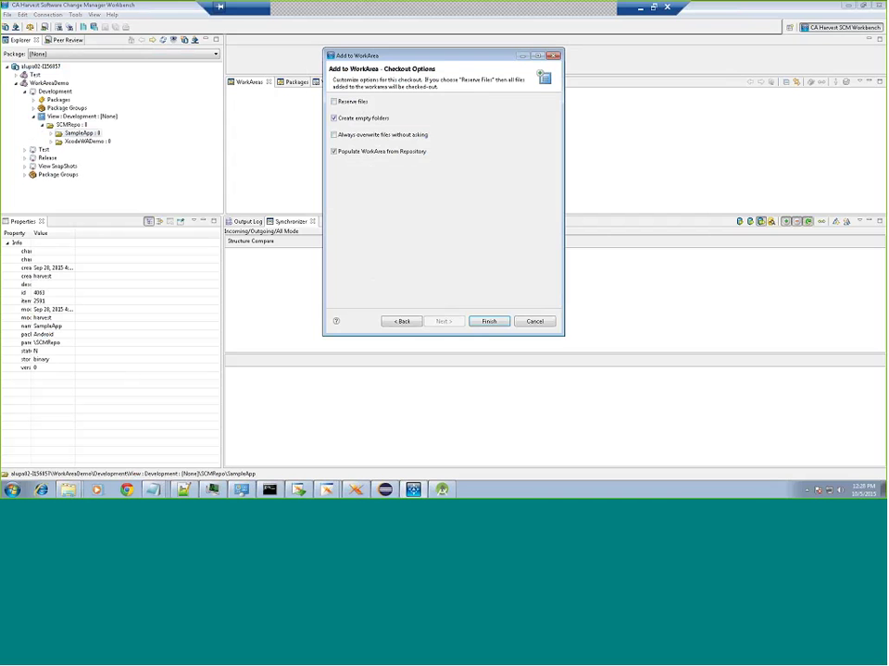
{"action": "left_click", "coordinate": [491, 322]}
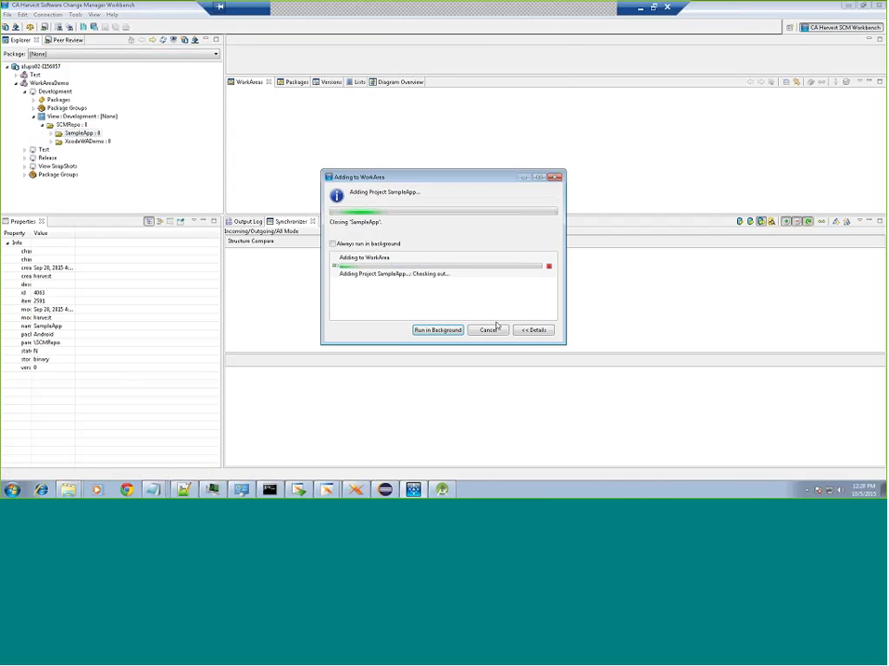
Step: Expand the SampleApp work area and copy its local Location path from its Properties
{"action": "left_click", "coordinate": [233, 94]}
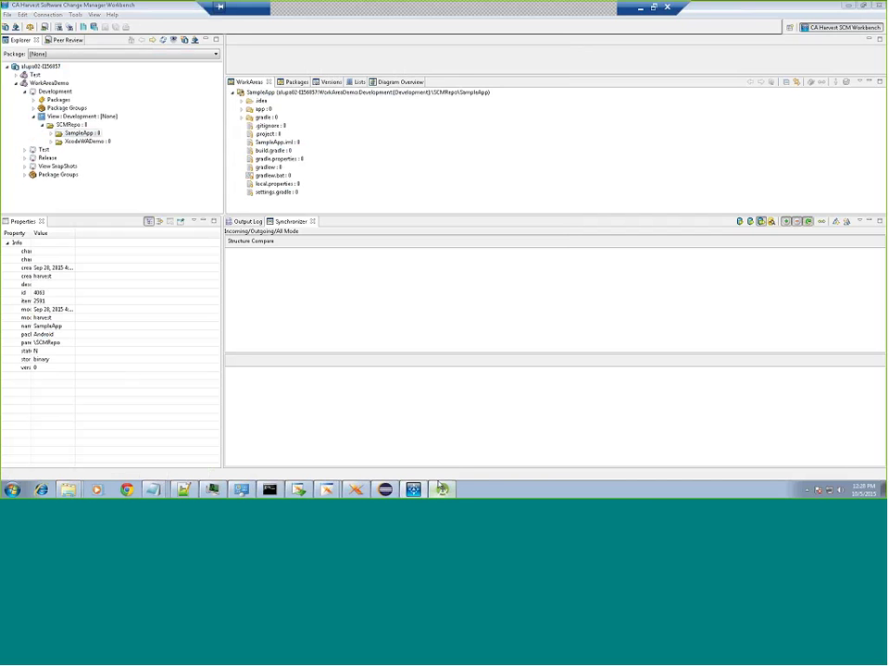
{"action": "left_click", "coordinate": [660, 157]}
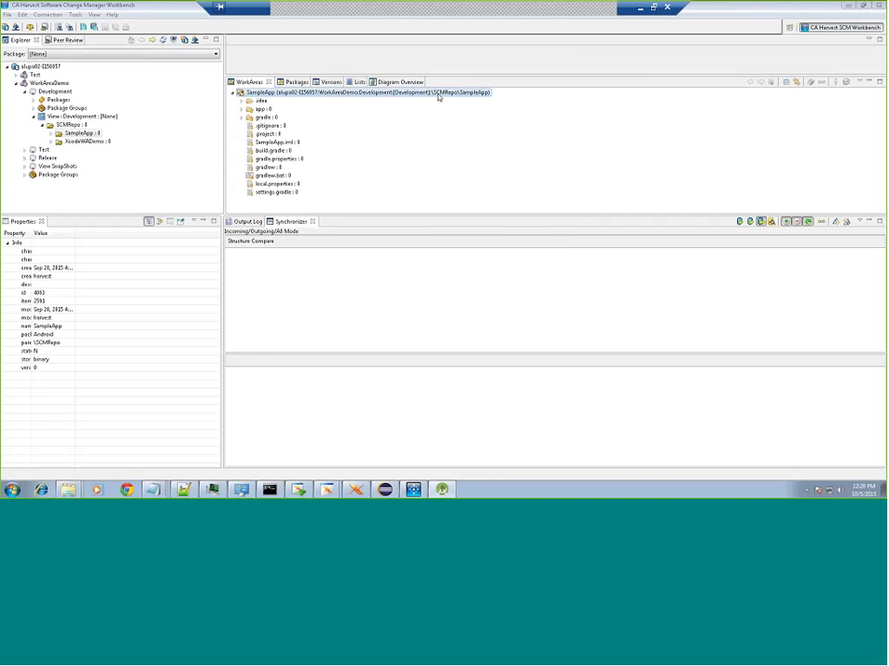
{"action": "right_click", "coordinate": [437, 96]}
{"action": "left_click", "coordinate": [468, 196]}
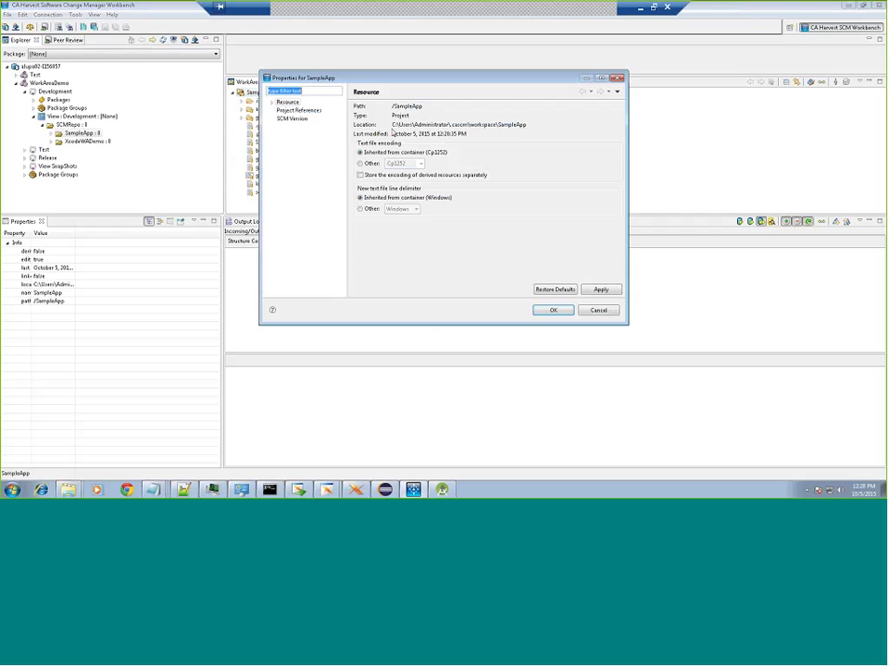
{"action": "left_click_drag", "start_coordinate": [392, 125], "coordinate": [521, 129]}
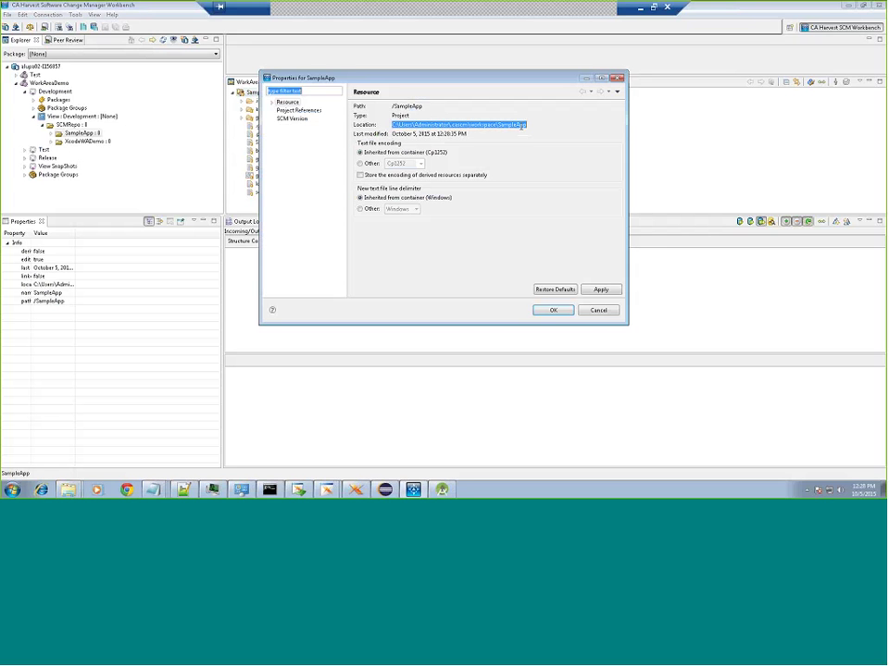
{"action": "right_click", "coordinate": [521, 127]}
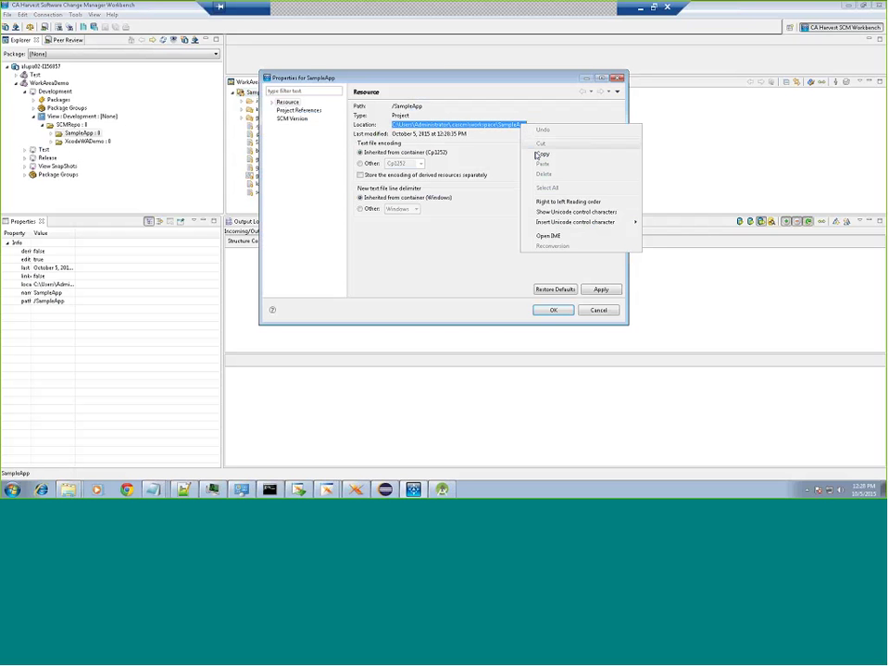
{"action": "left_click", "coordinate": [536, 155]}
{"action": "key", "text": "Escape"}
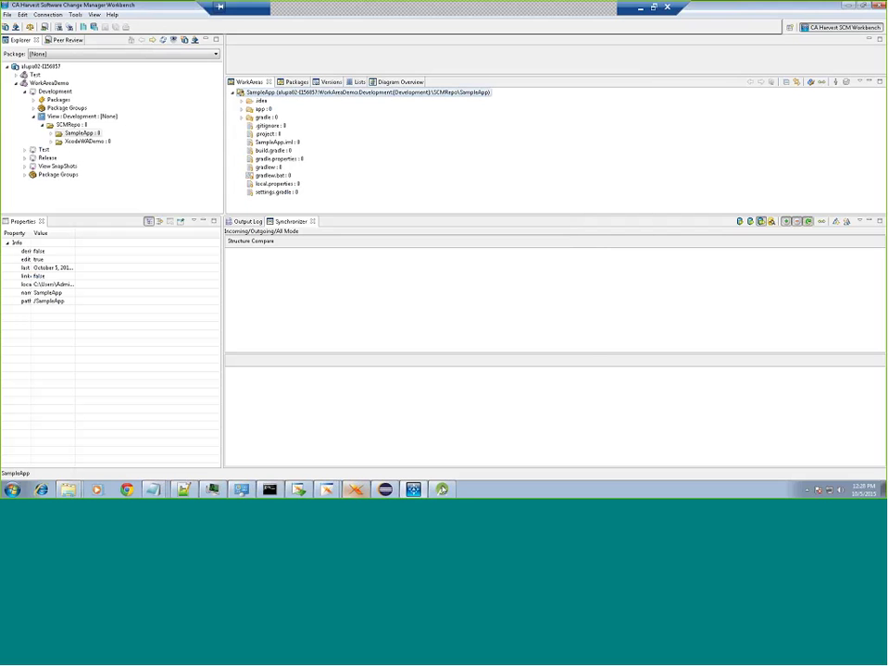
{"action": "left_click", "coordinate": [443, 489]}
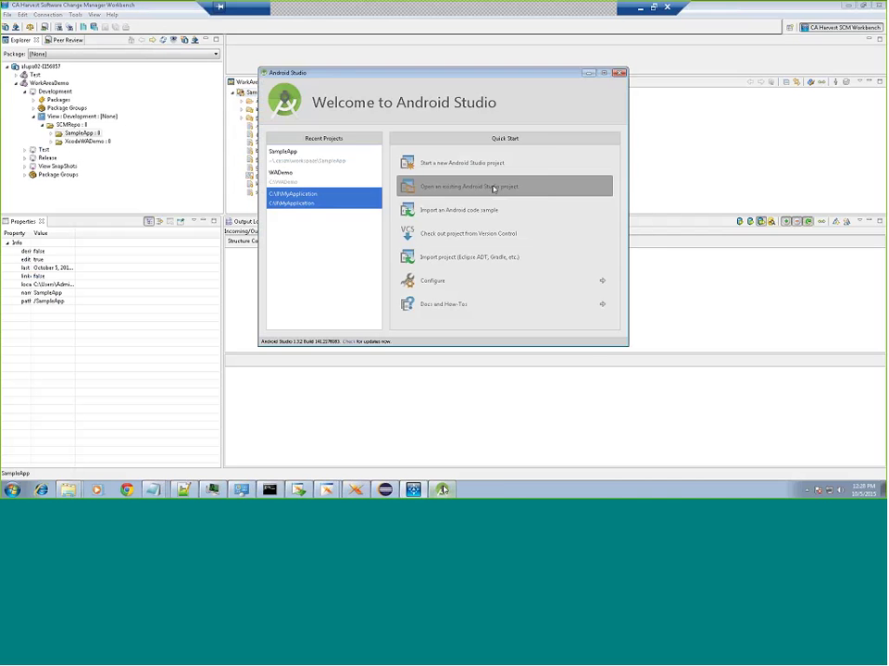
Step: Open the workspace\SampleApp folder in Android Studio as an existing project and show its file tree
{"action": "left_click", "coordinate": [488, 184]}
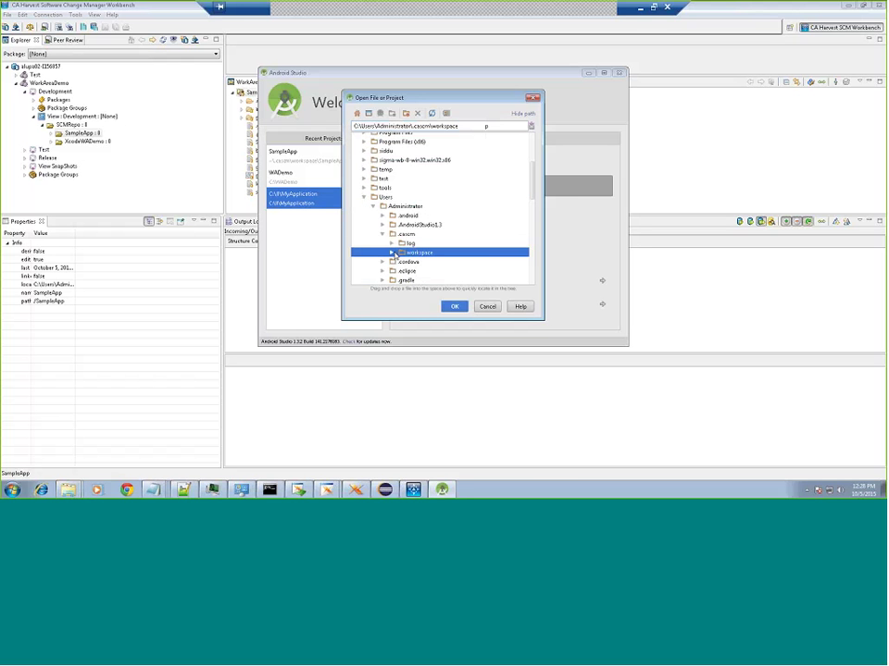
{"action": "left_click", "coordinate": [391, 253]}
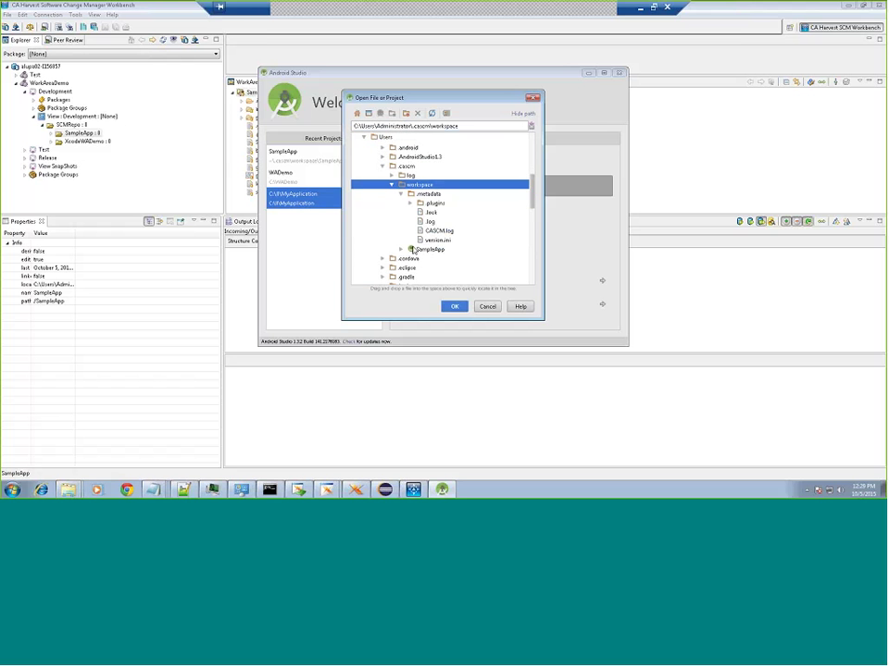
{"action": "left_click", "coordinate": [414, 250]}
{"action": "left_click", "coordinate": [455, 307]}
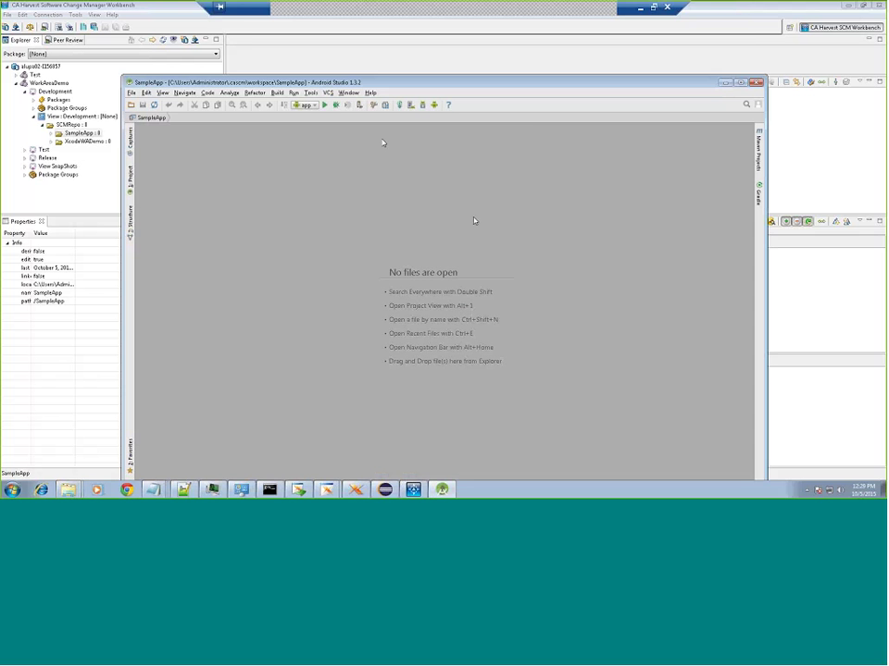
{"action": "left_click", "coordinate": [131, 175]}
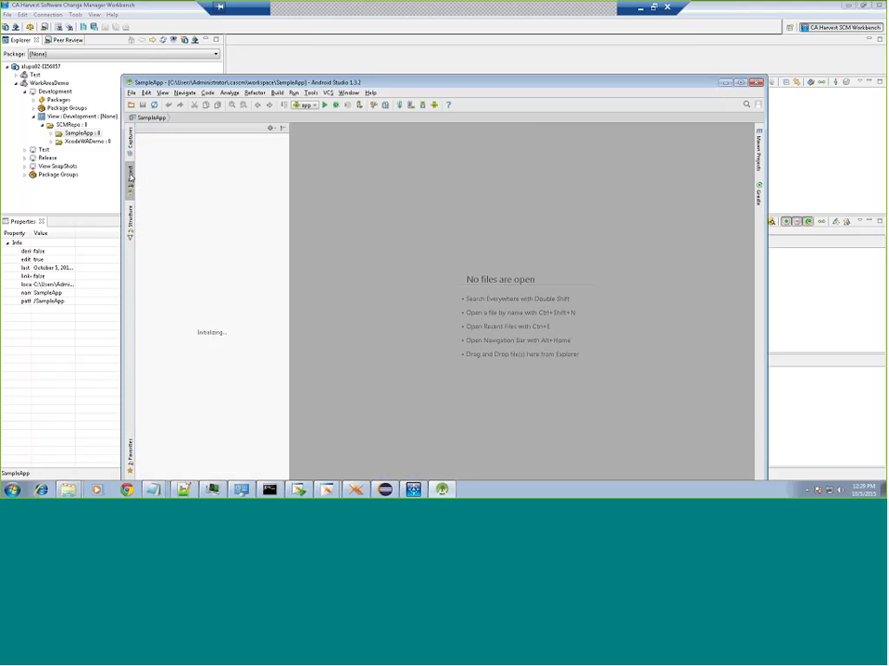
Step: Add the comment '//change by harvest user' below MainActivity.java's class declaration, then close the file
{"action": "left_click", "coordinate": [139, 138]}
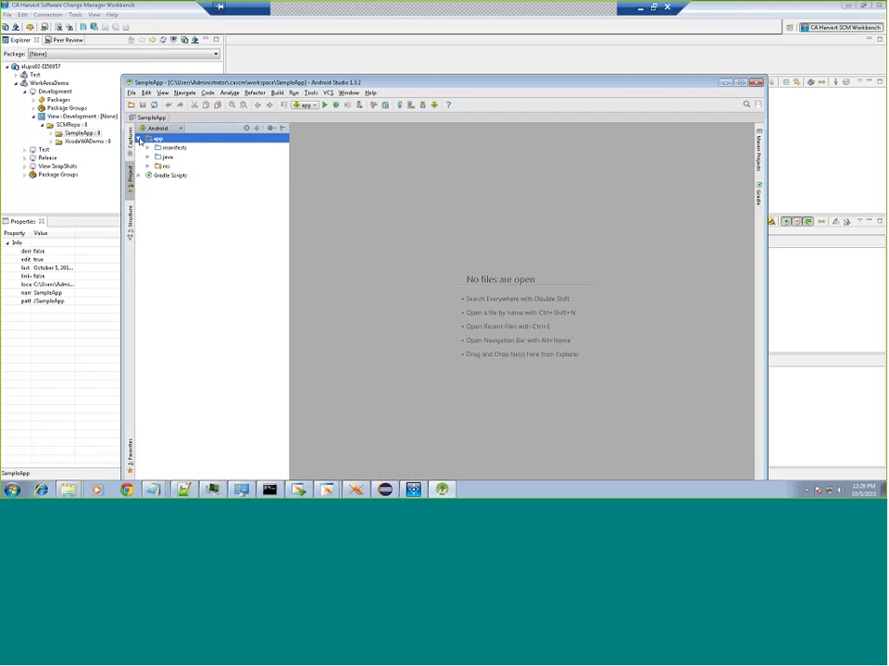
{"action": "left_click", "coordinate": [148, 157]}
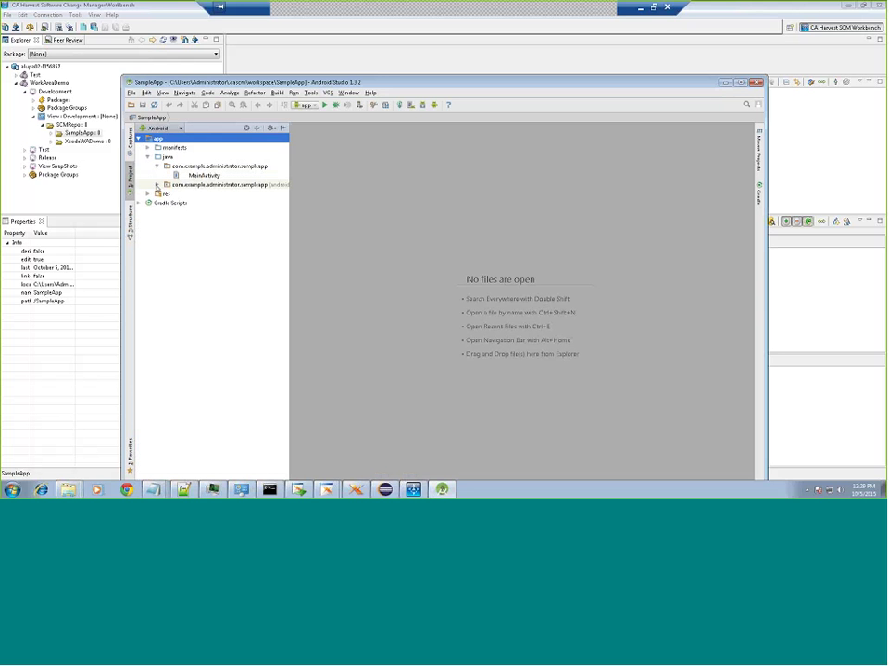
{"action": "left_click", "coordinate": [157, 185]}
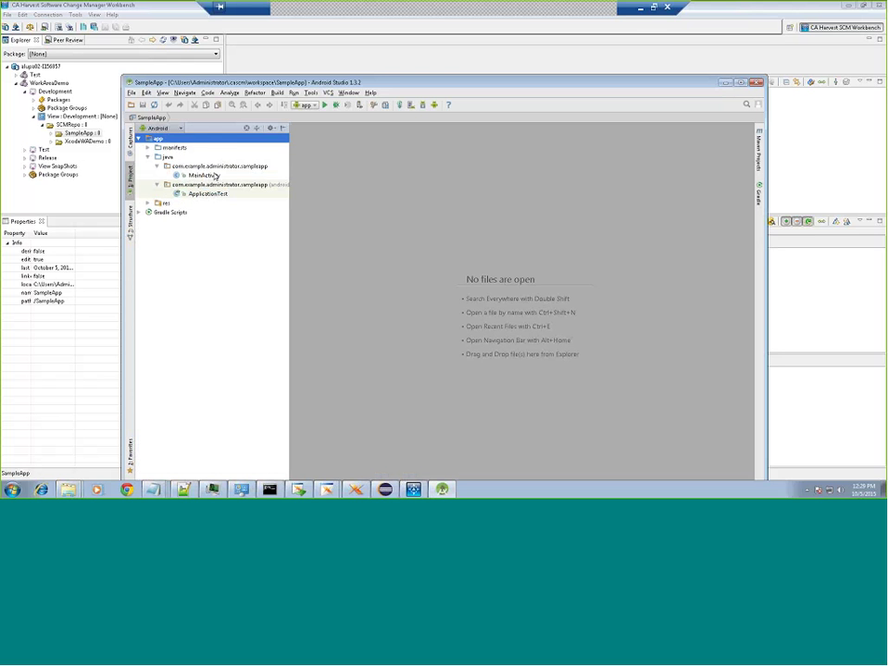
{"action": "left_click", "coordinate": [211, 176]}
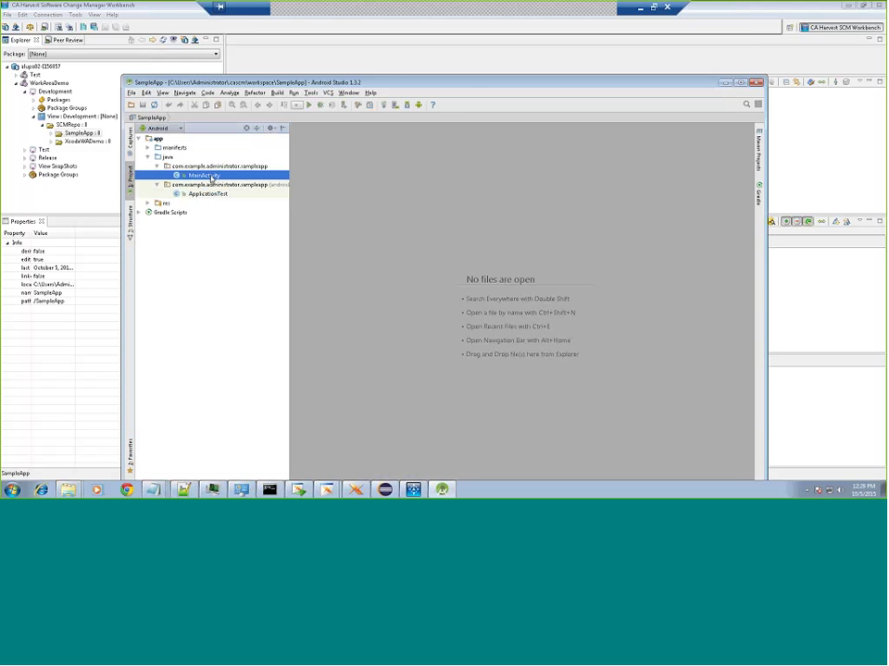
{"action": "double_click", "coordinate": [211, 176]}
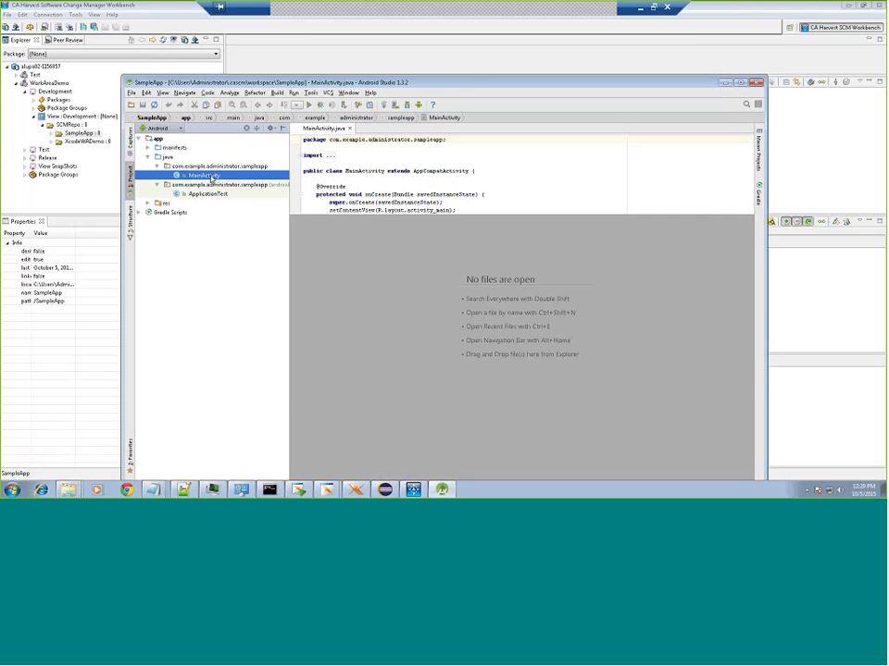
{"action": "left_click", "coordinate": [323, 177]}
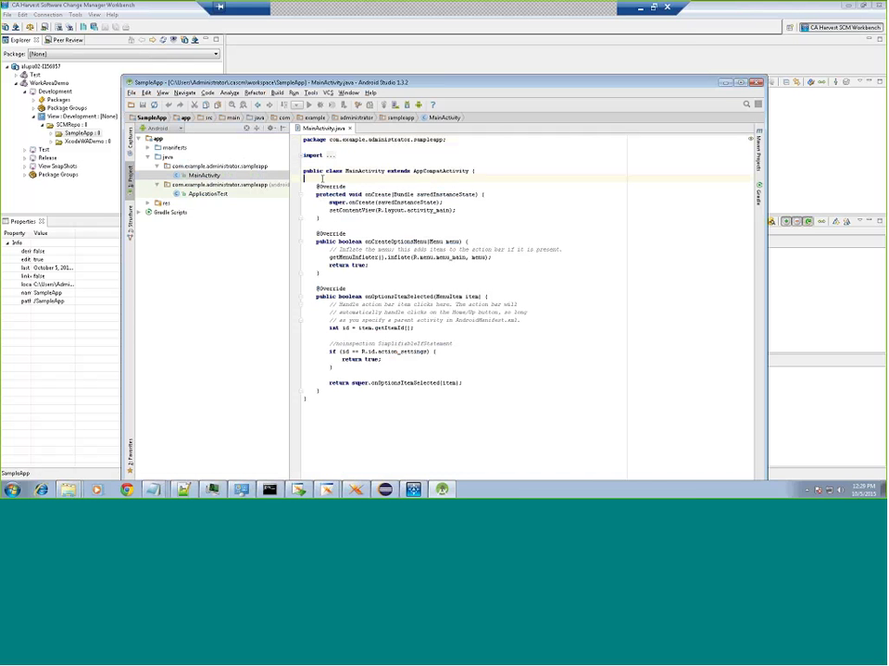
{"action": "type", "text": "//Change #"}
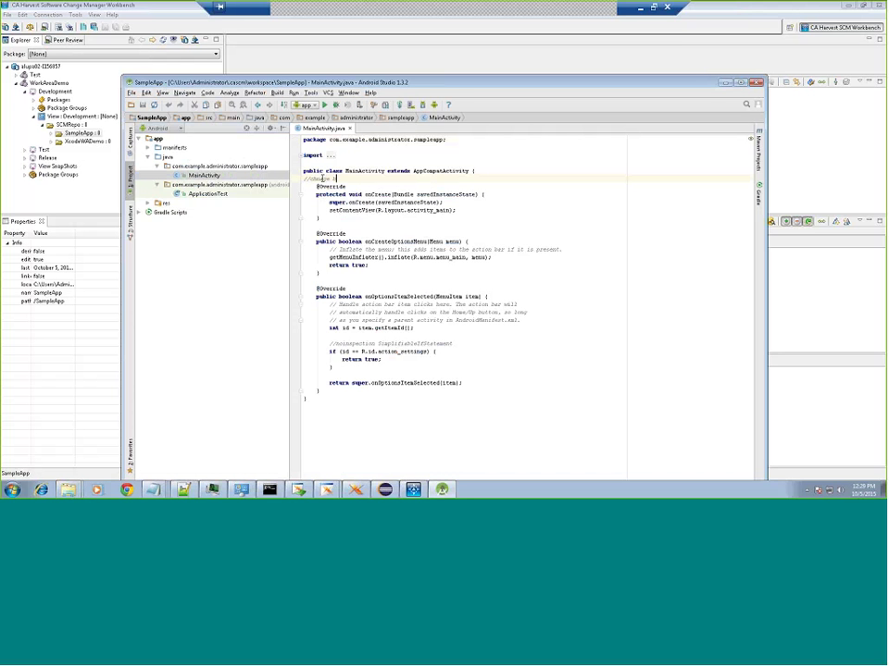
{"action": "key", "text": "BackSpace"}
{"action": "type", "text": "by harvest user"}
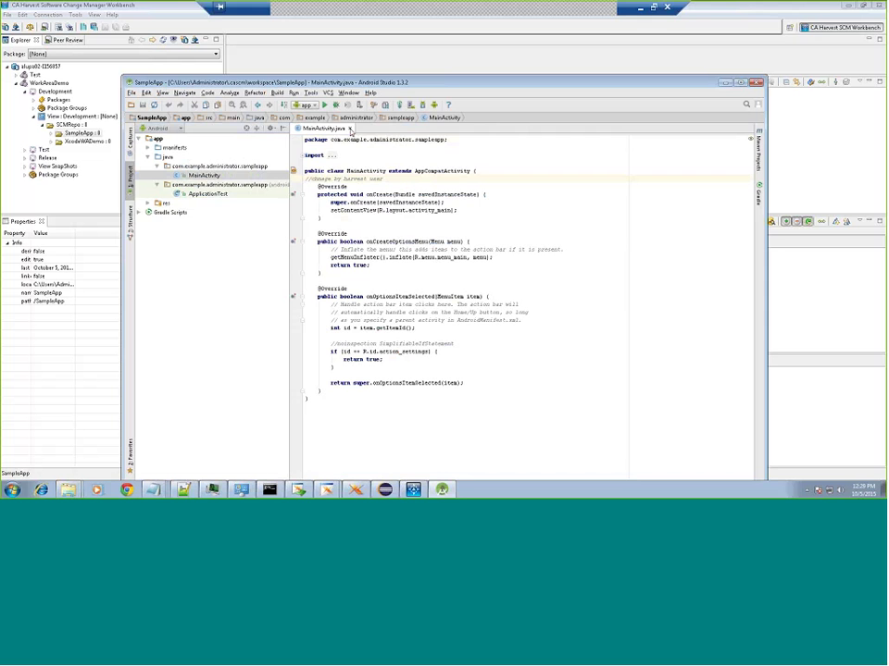
{"action": "left_click", "coordinate": [351, 130]}
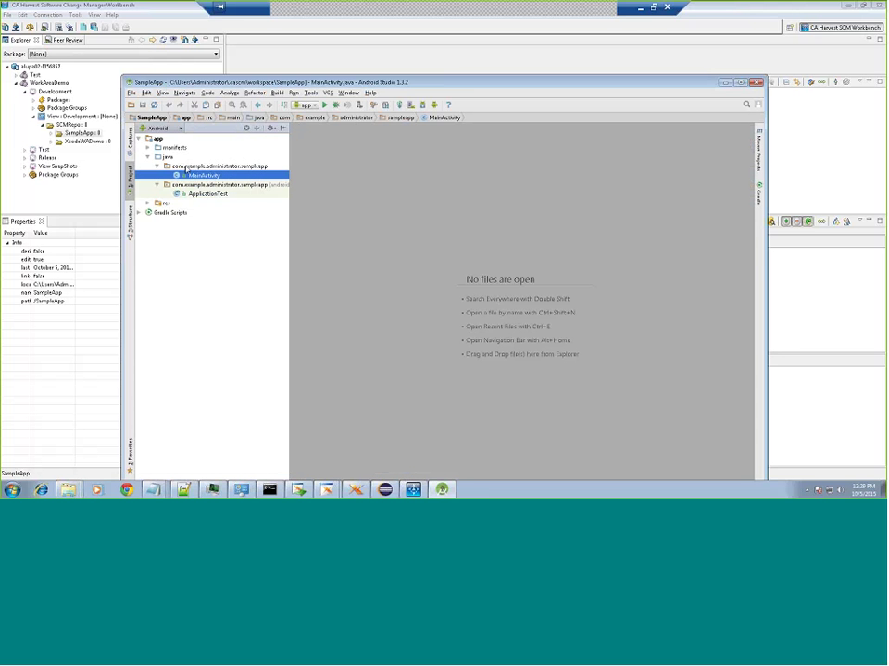
Step: Create Test.txt in the sampleapp package containing 'New file added by harvest user' and close it
{"action": "left_click", "coordinate": [209, 171]}
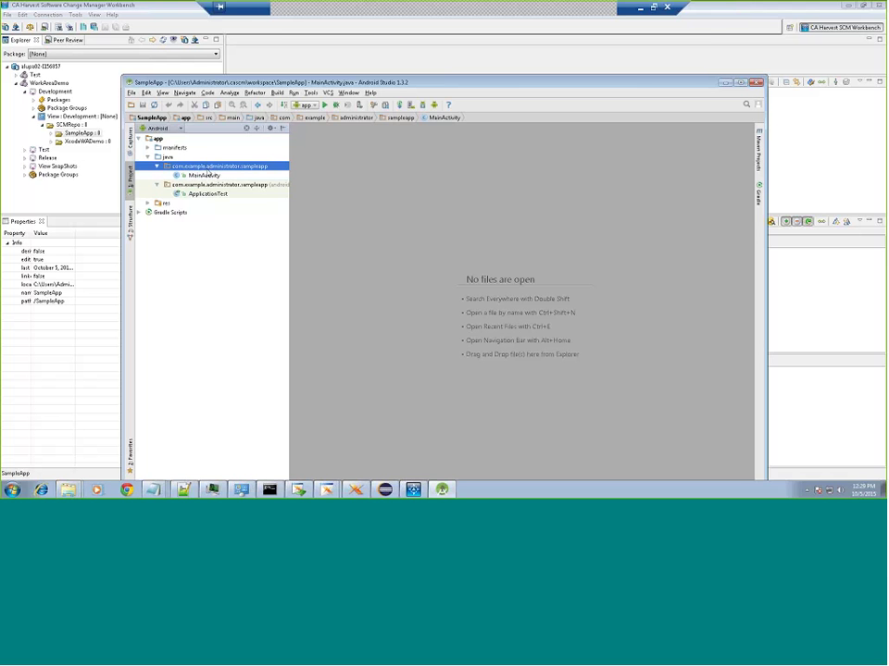
{"action": "right_click", "coordinate": [207, 170]}
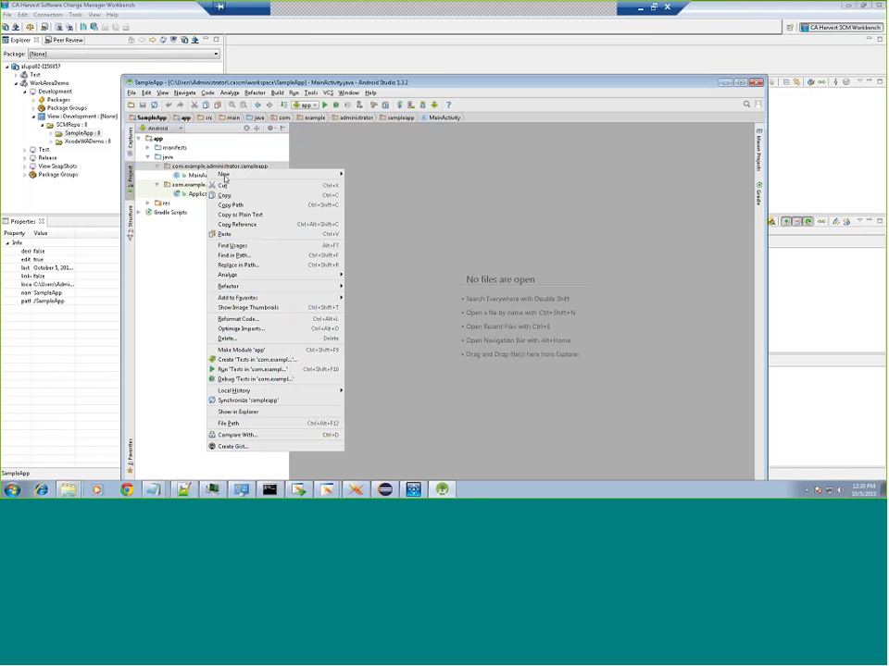
{"action": "mouse_move", "coordinate": [277, 174]}
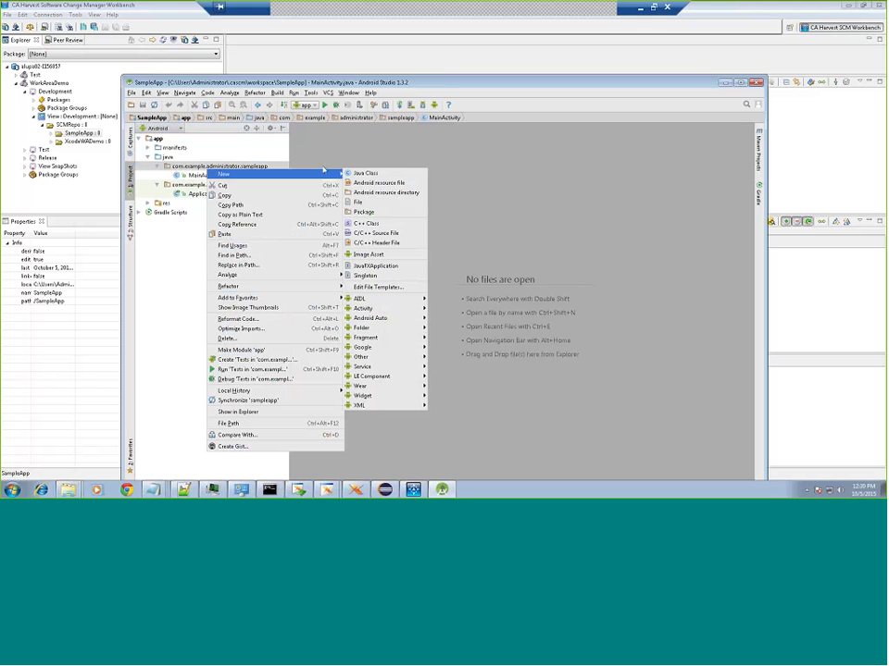
{"action": "left_click", "coordinate": [357, 203]}
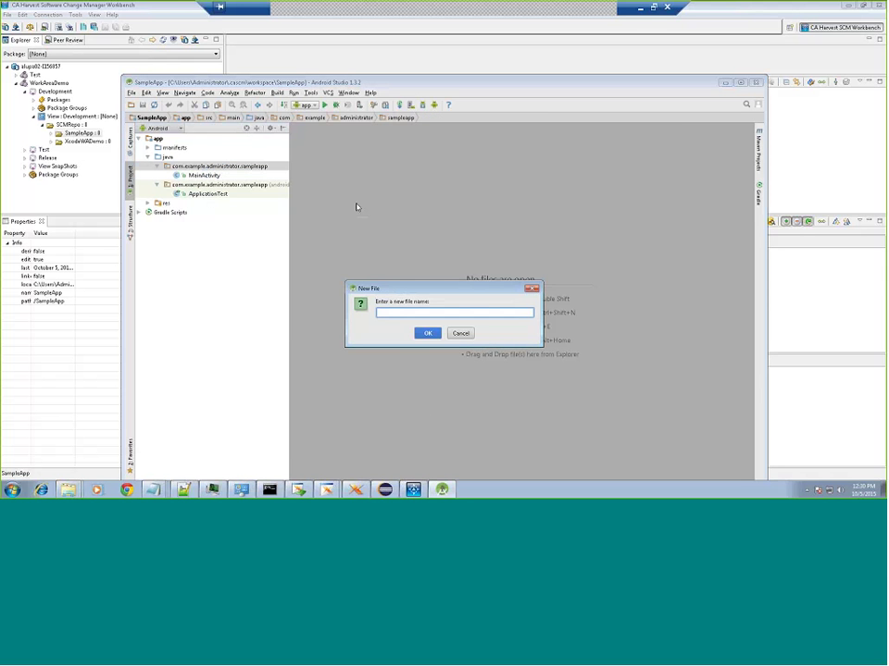
{"action": "type", "text": "Test.txt"}
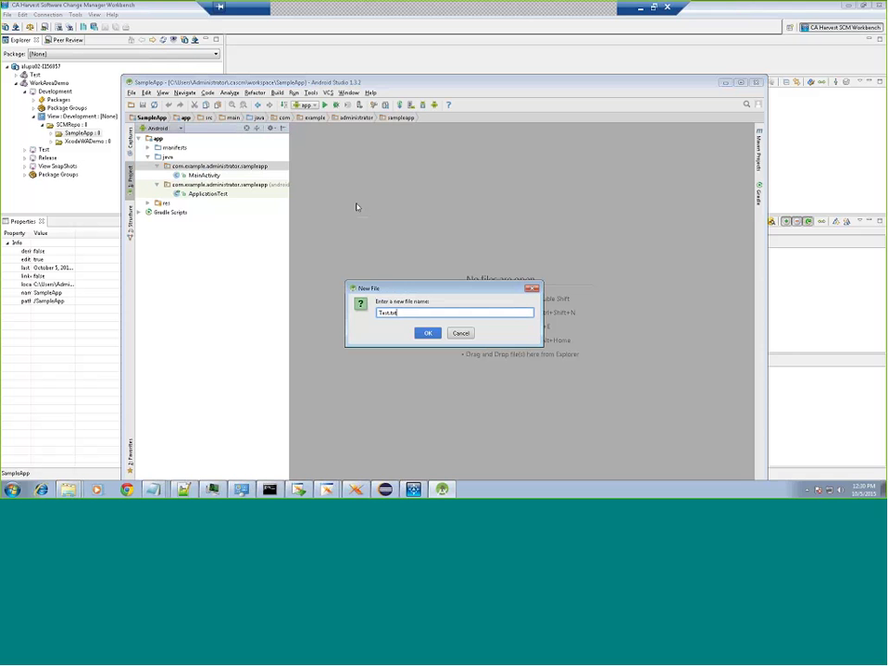
{"action": "key", "text": "Return"}
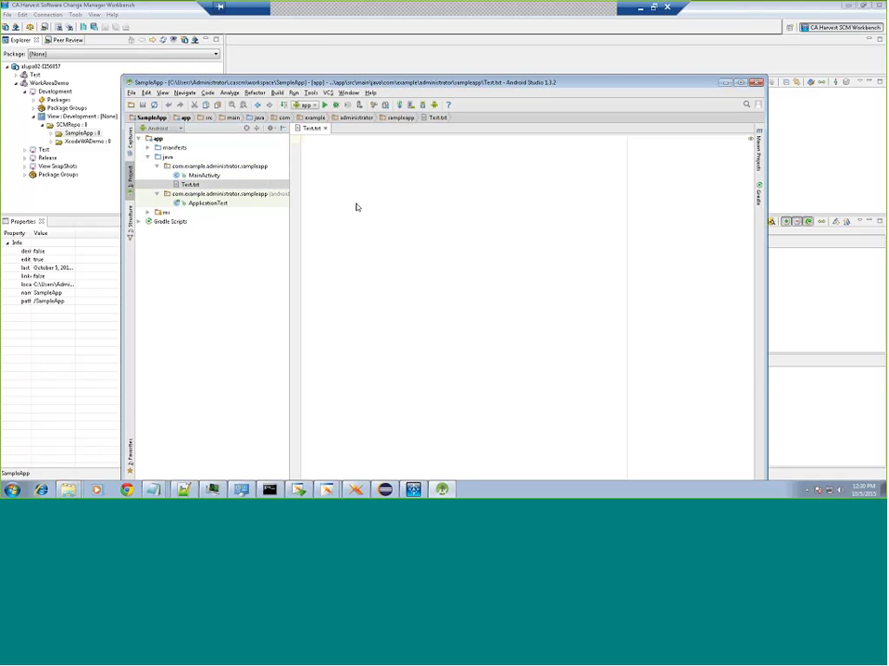
{"action": "type", "text": "New file i"}
{"action": "type", "text": "dded by harvest user"}
{"action": "left_click", "coordinate": [325, 129]}
{"action": "left_click", "coordinate": [234, 182]}
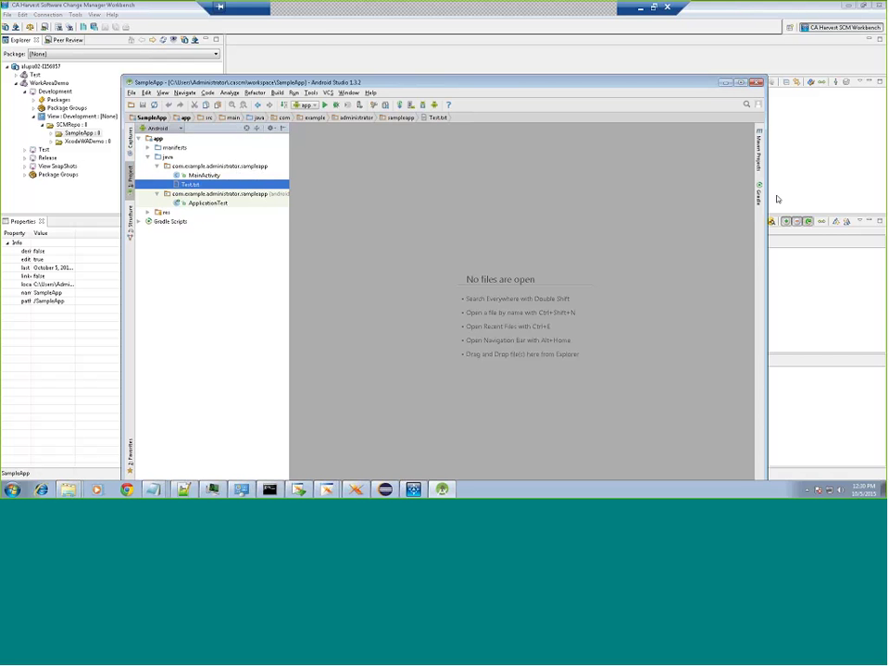
Step: In the Harvest Synchronizer, open MainActivity.java in WinMerge against its repository version
{"action": "left_click", "coordinate": [805, 173]}
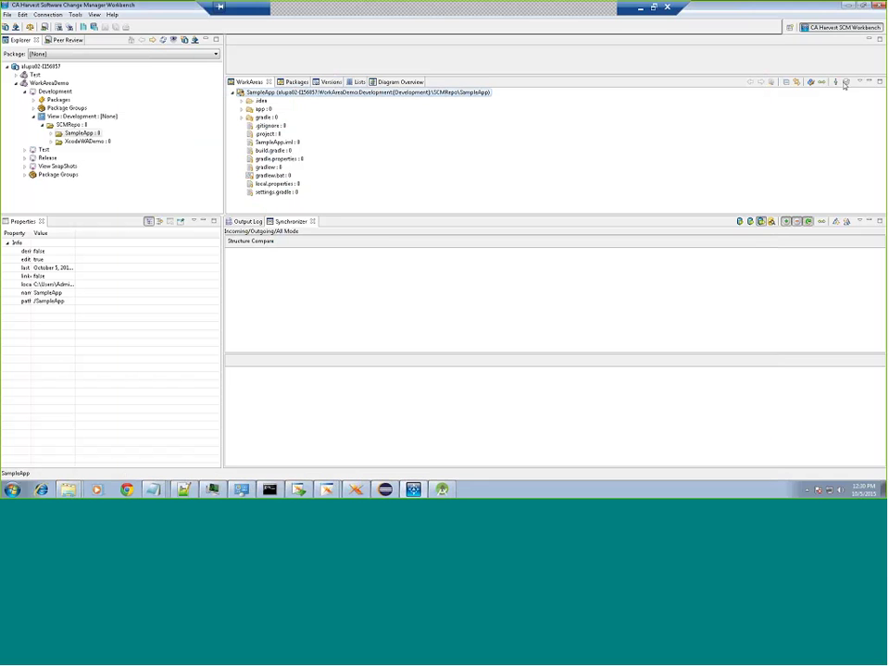
{"action": "left_click", "coordinate": [821, 82]}
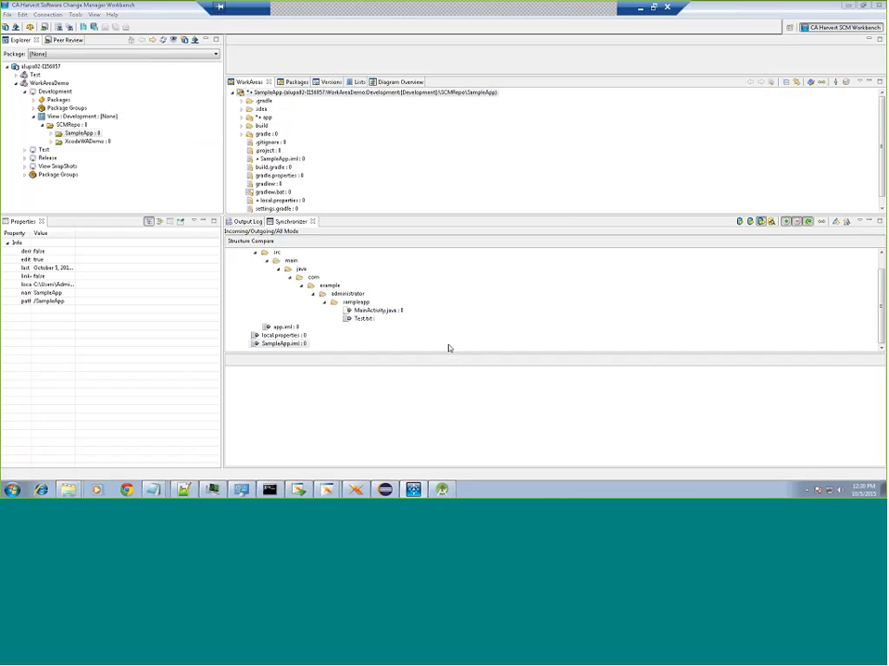
{"action": "left_click_drag", "start_coordinate": [450, 352], "coordinate": [450, 398]}
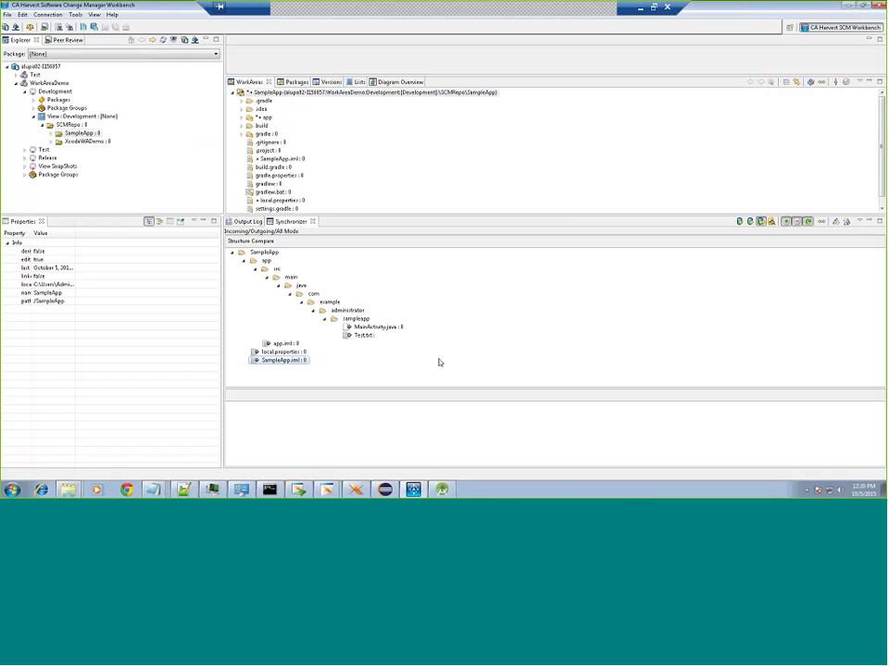
{"action": "left_click", "coordinate": [380, 327], "text": "ctrl"}
{"action": "double_click", "coordinate": [379, 328]}
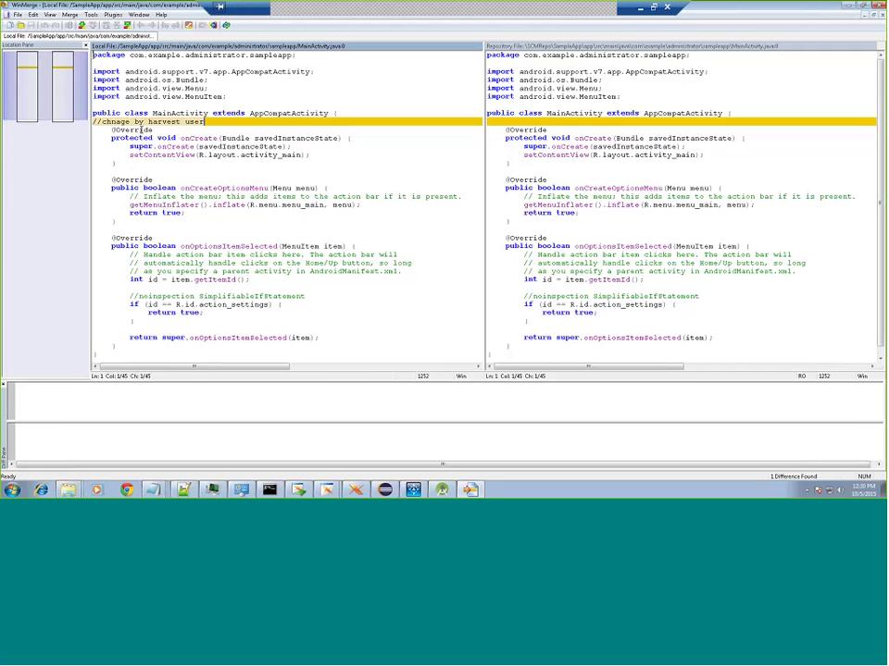
Step: Select the added comment line in WinMerge, then close the comparison
{"action": "key", "text": "shift+Home"}
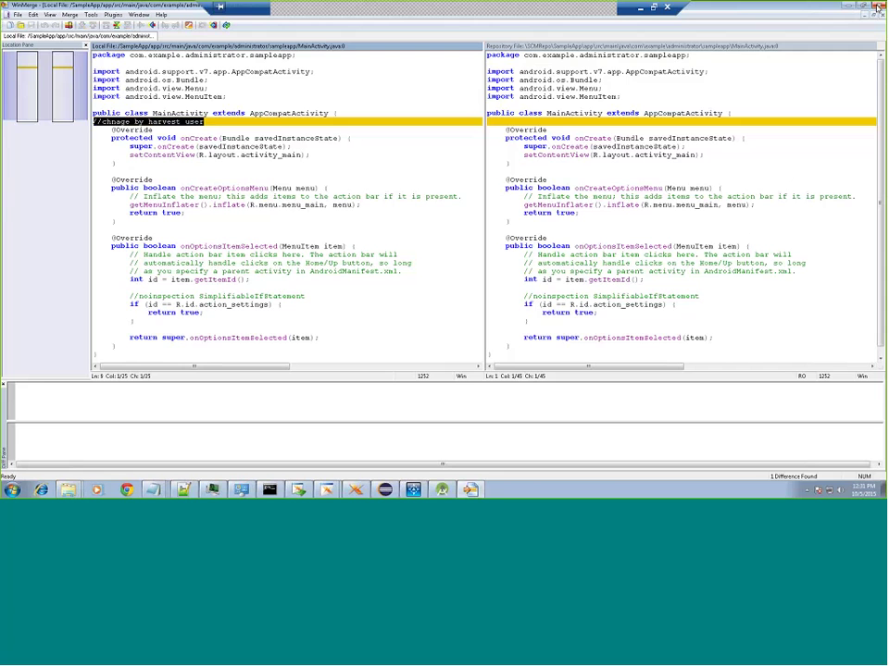
{"action": "left_click", "coordinate": [877, 7]}
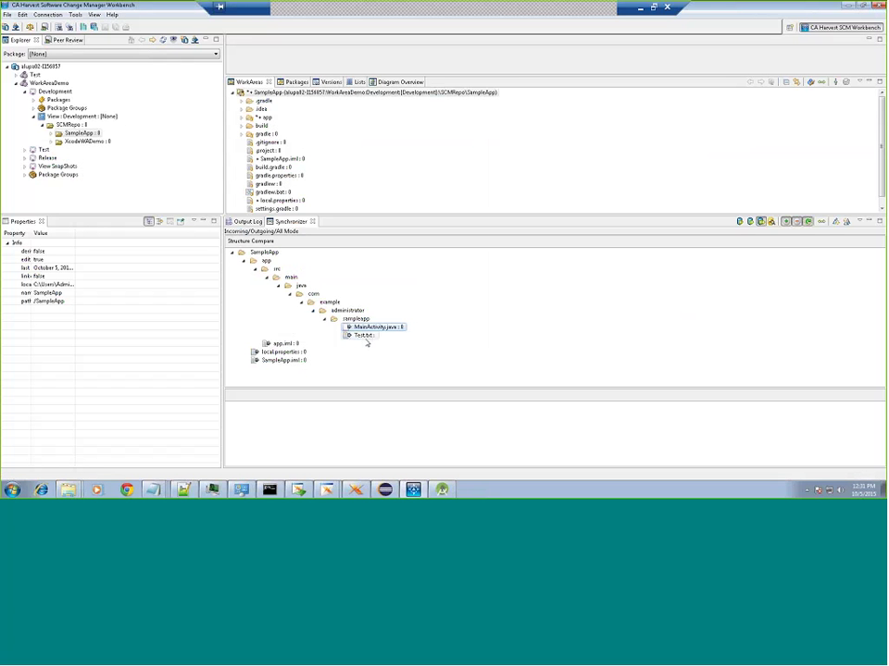
{"action": "left_click", "coordinate": [444, 490]}
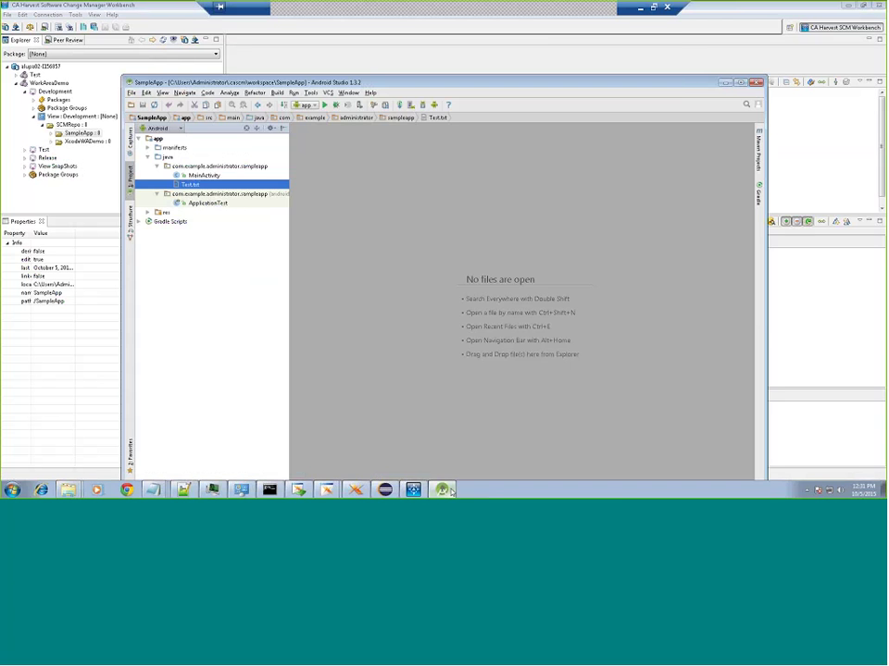
{"action": "left_click", "coordinate": [443, 490]}
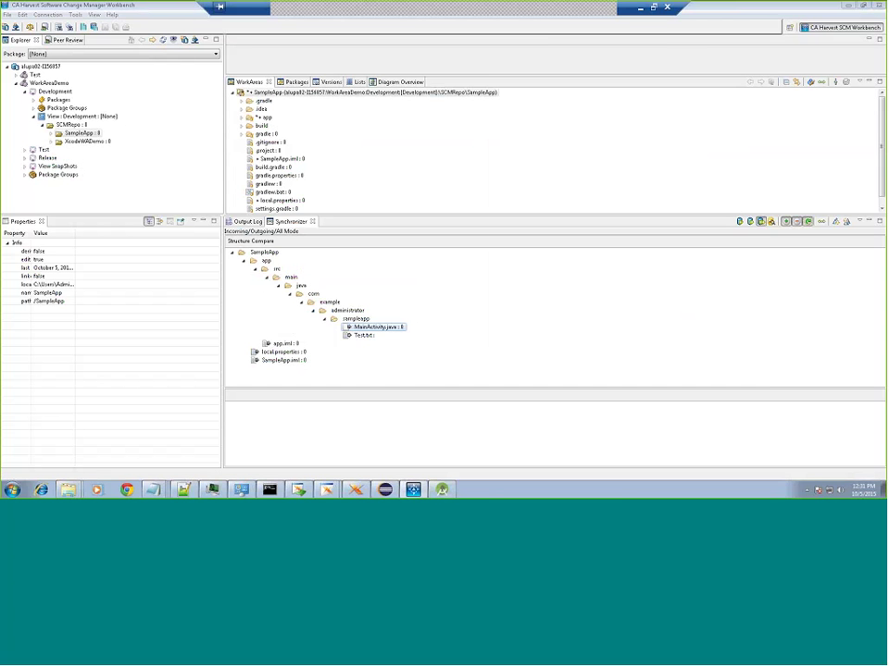
{"action": "left_click", "coordinate": [74, 15]}
{"action": "left_click", "coordinate": [96, 79]}
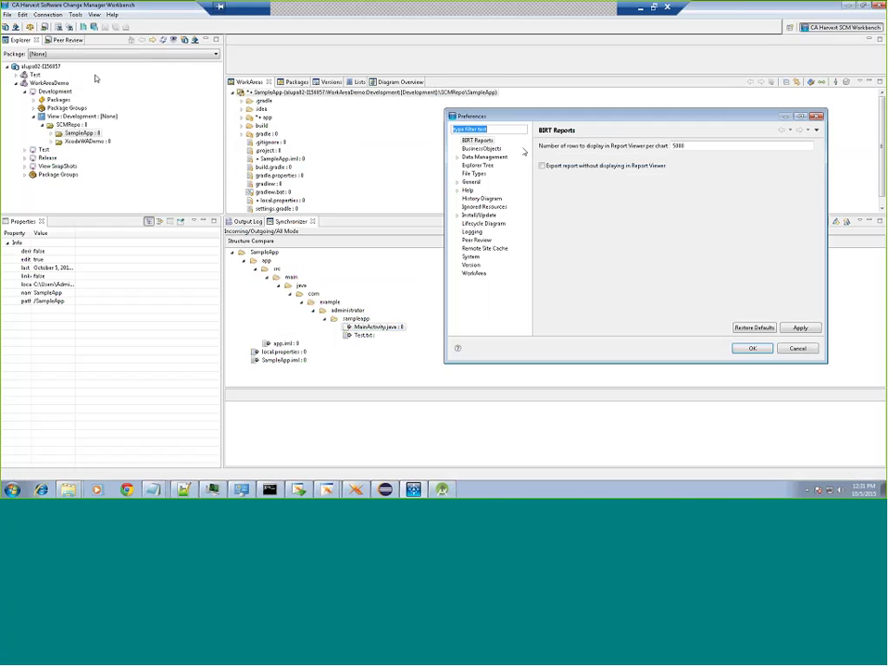
{"action": "type", "text": "comp"}
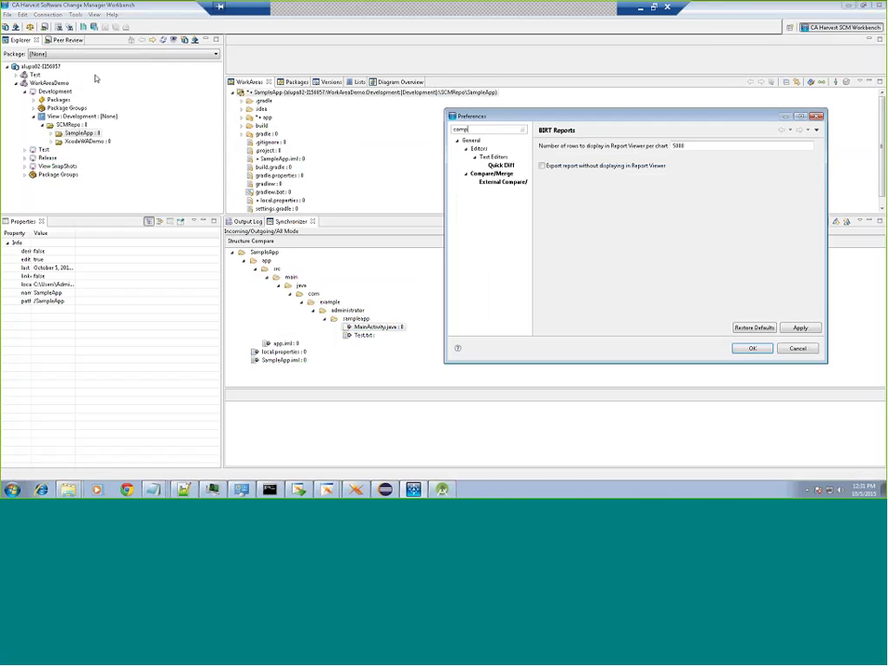
{"action": "left_click", "coordinate": [502, 181]}
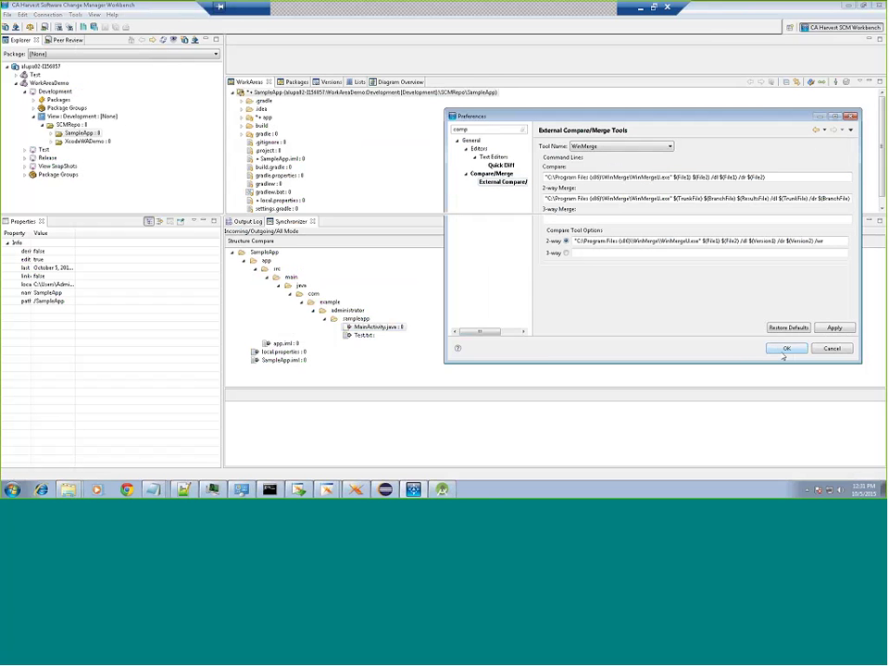
{"action": "left_click", "coordinate": [785, 349]}
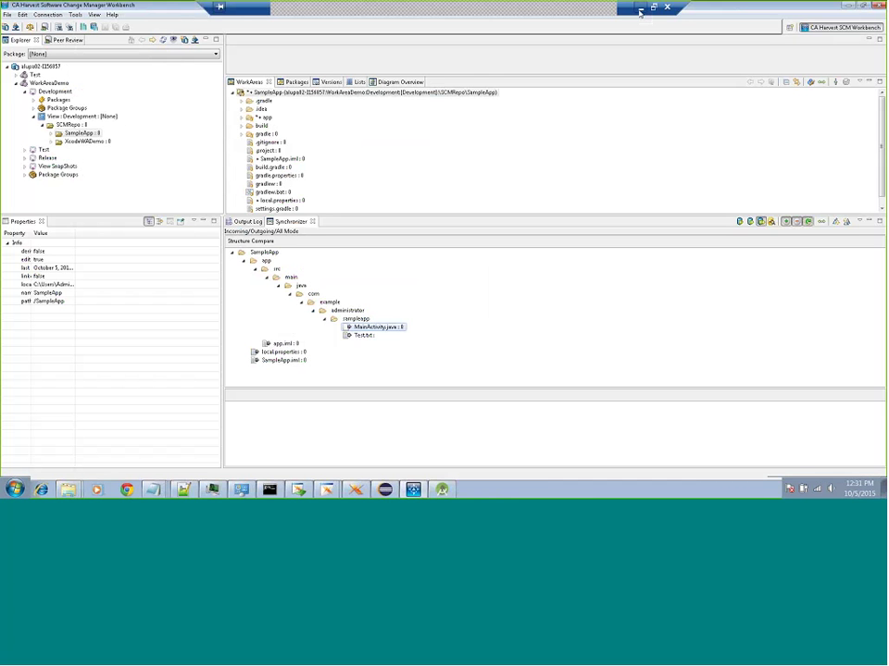
Step: In the second user's session, connect to the broker as user Test with its password
{"action": "left_click", "coordinate": [640, 12]}
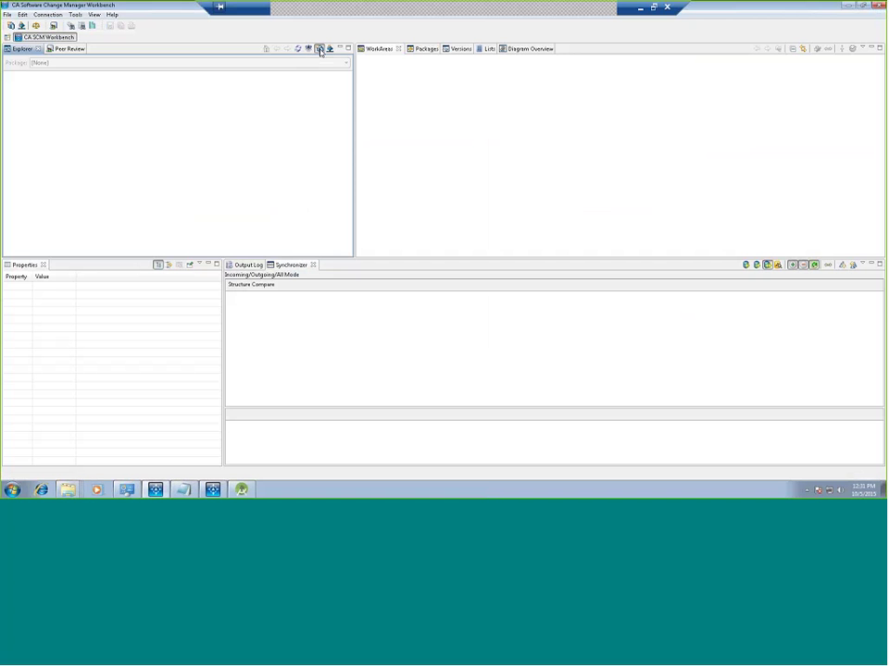
{"action": "left_click", "coordinate": [320, 48]}
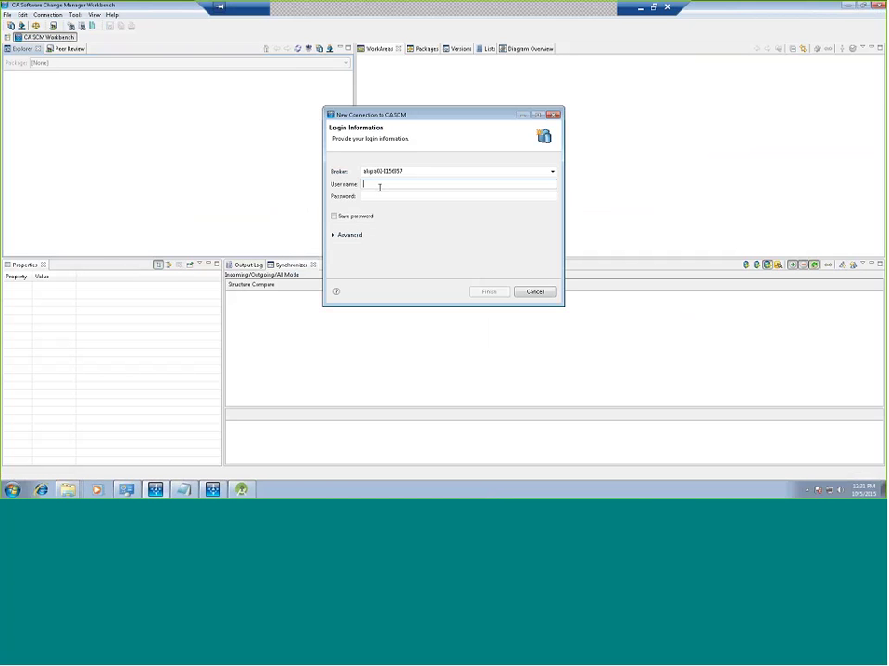
{"action": "type", "text": "Test"}
{"action": "key", "text": "Tab"}
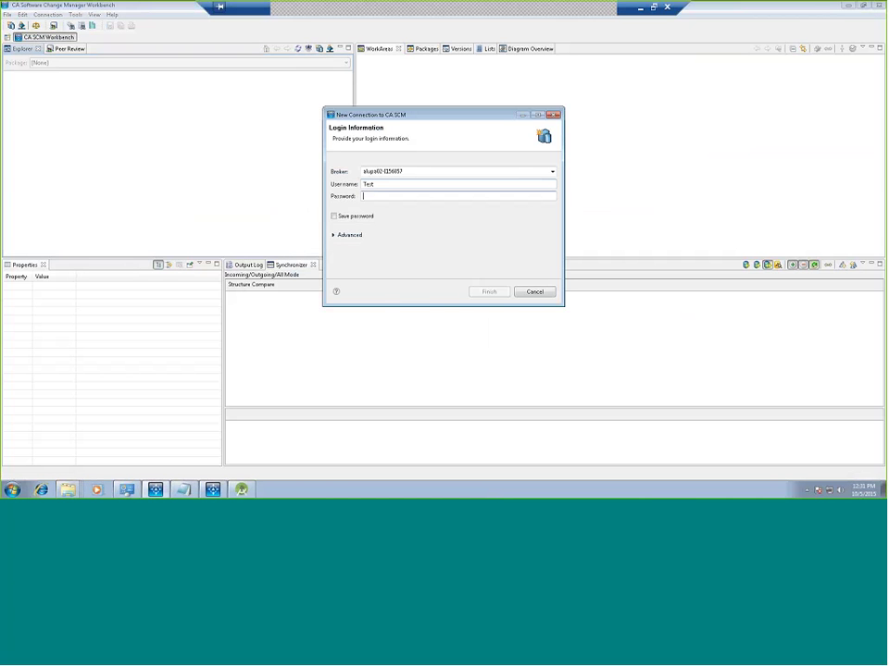
{"action": "type", "text": "********"}
{"action": "key", "text": "Return"}
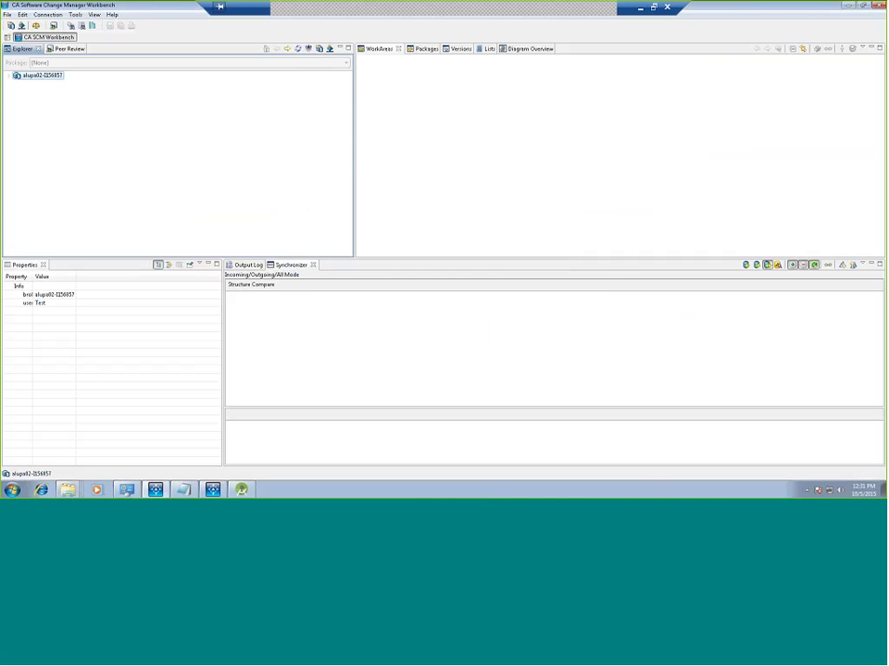
Step: Expand the broker tree through WorkAreaDemo's Development view down to SCMRepo
{"action": "left_click", "coordinate": [9, 75]}
{"action": "left_click", "coordinate": [18, 92]}
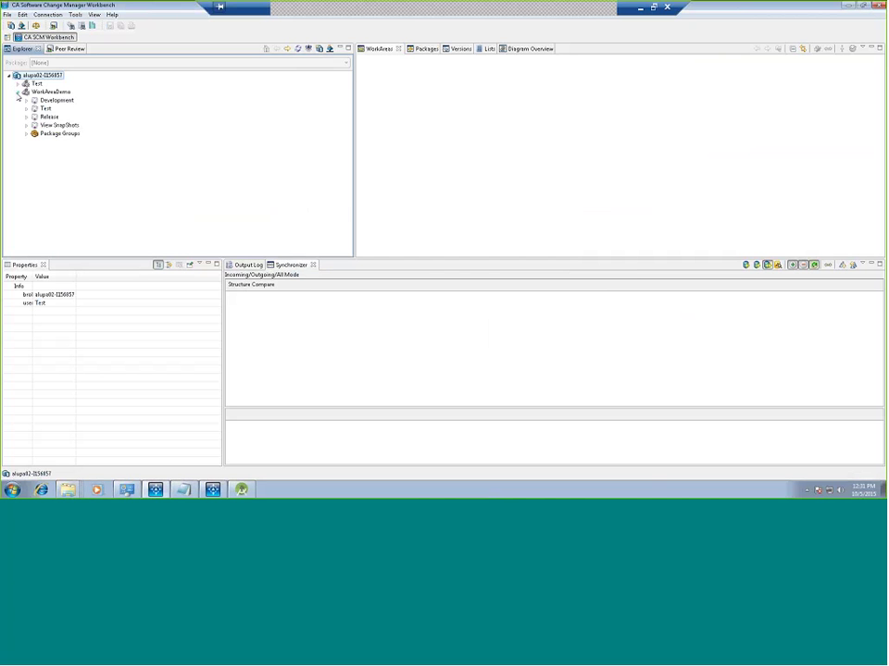
{"action": "left_click", "coordinate": [26, 100]}
{"action": "left_click", "coordinate": [35, 125]}
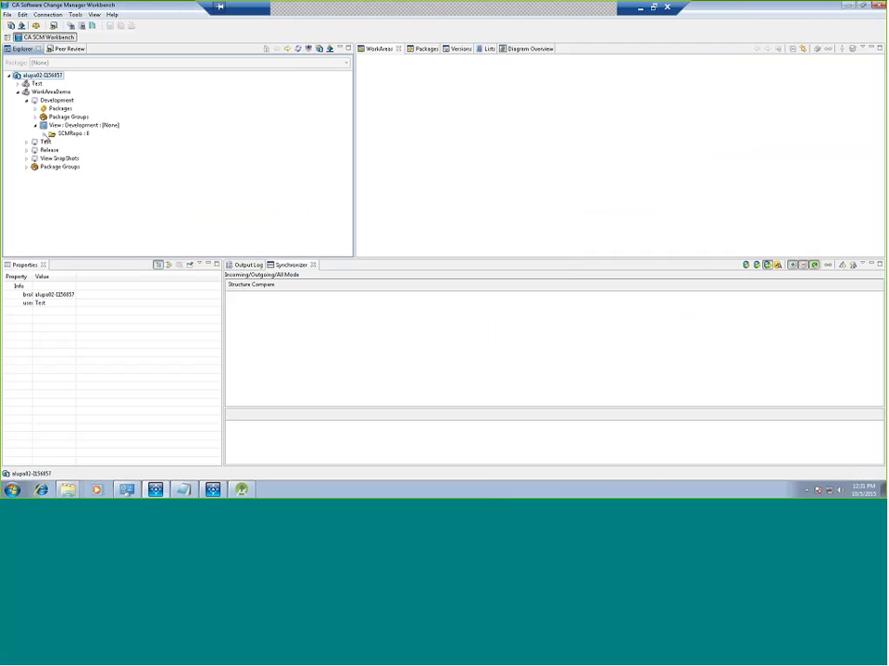
{"action": "left_click", "coordinate": [43, 134]}
Step: Add SampleApp as a work area under package TestUser, confirming both overwrite prompts
{"action": "right_click", "coordinate": [70, 144]}
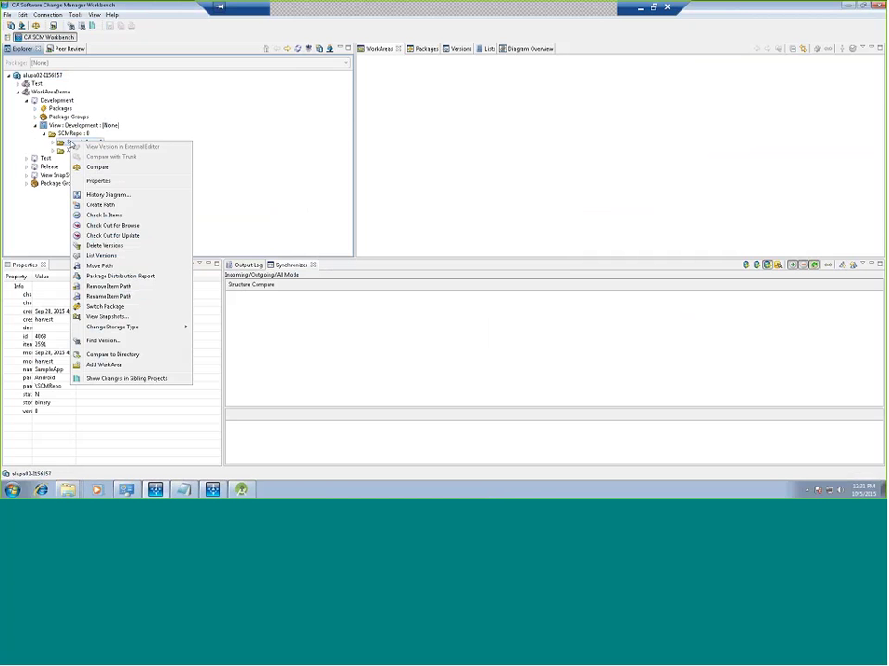
{"action": "left_click", "coordinate": [83, 366]}
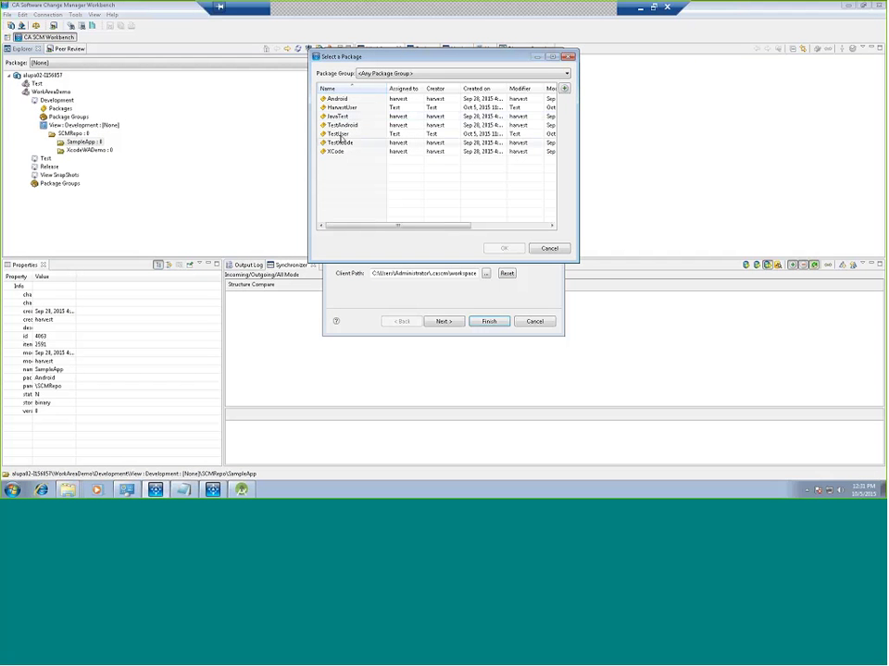
{"action": "left_click", "coordinate": [339, 134]}
{"action": "left_click", "coordinate": [503, 248]}
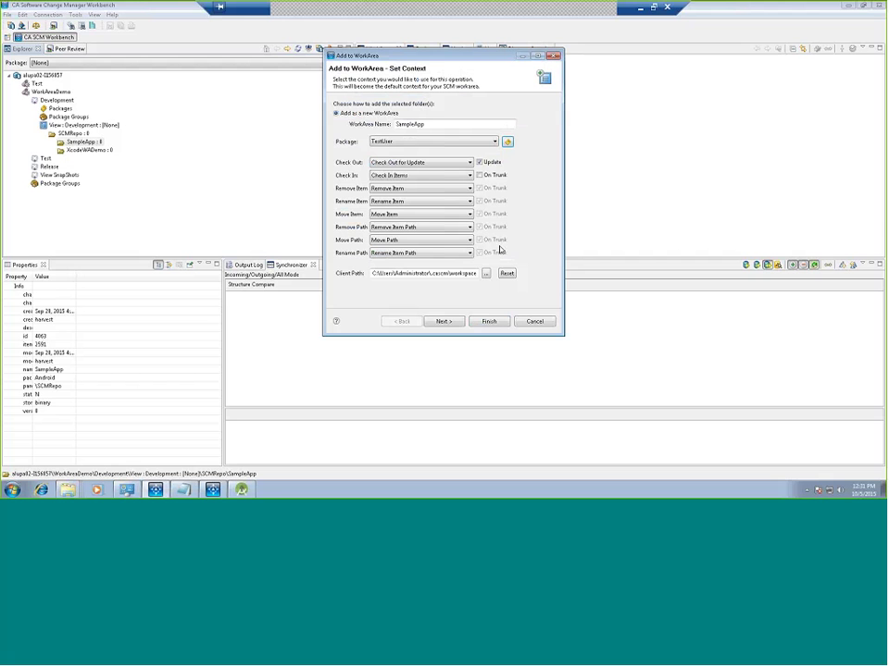
{"action": "left_click", "coordinate": [479, 175]}
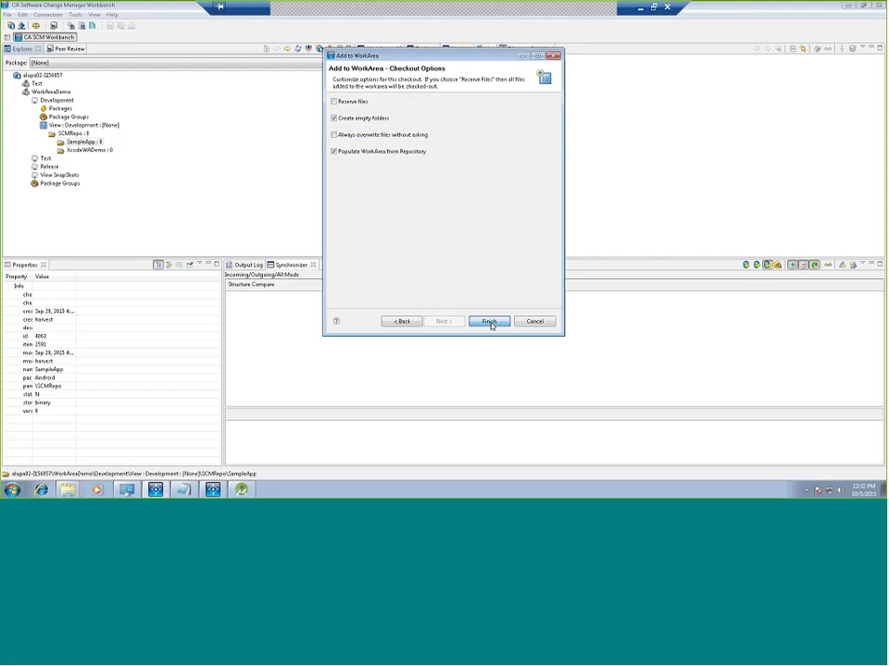
{"action": "left_click", "coordinate": [490, 322]}
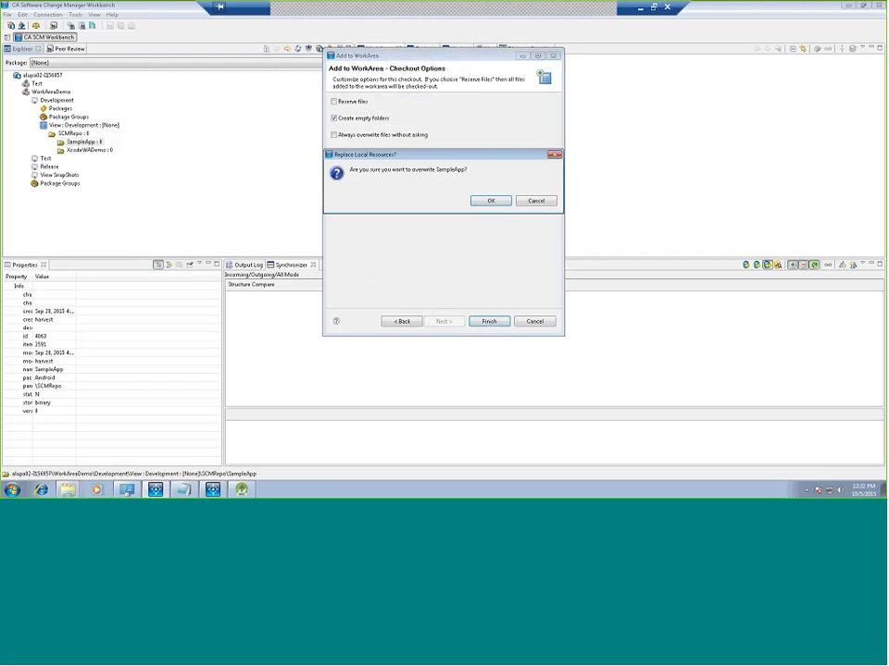
{"action": "left_click", "coordinate": [492, 203]}
{"action": "left_click", "coordinate": [493, 202]}
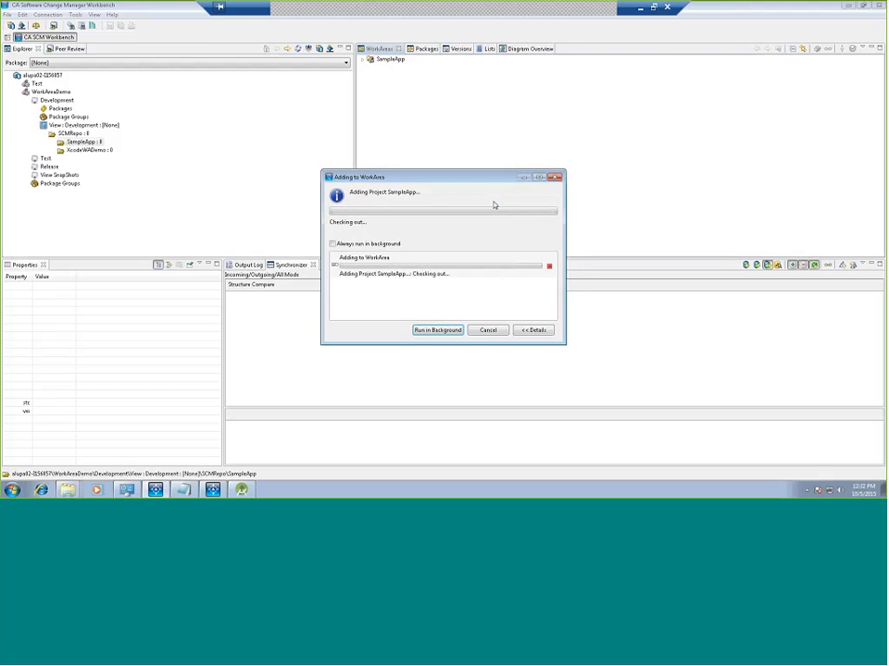
Step: Expand SampleApp, open its Synchronizer, then minimize the remote session to the local desktop
{"action": "left_click", "coordinate": [363, 60]}
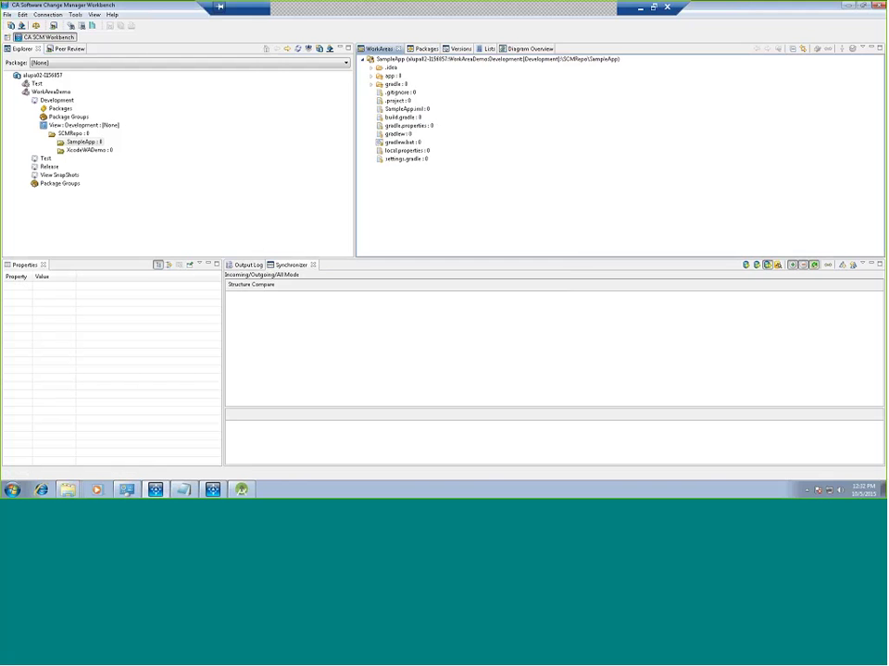
{"action": "left_click", "coordinate": [828, 49]}
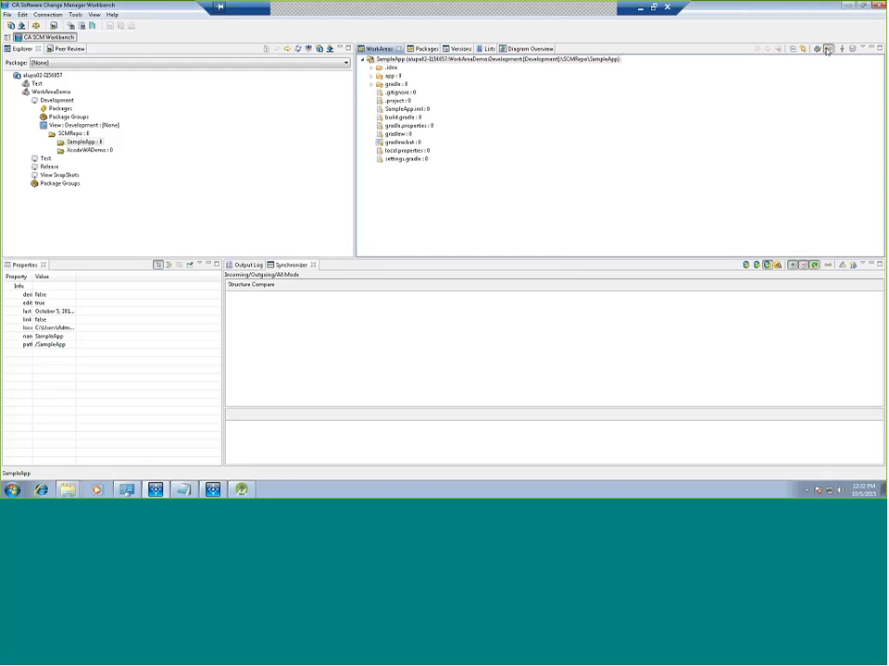
{"action": "left_click", "coordinate": [536, 250]}
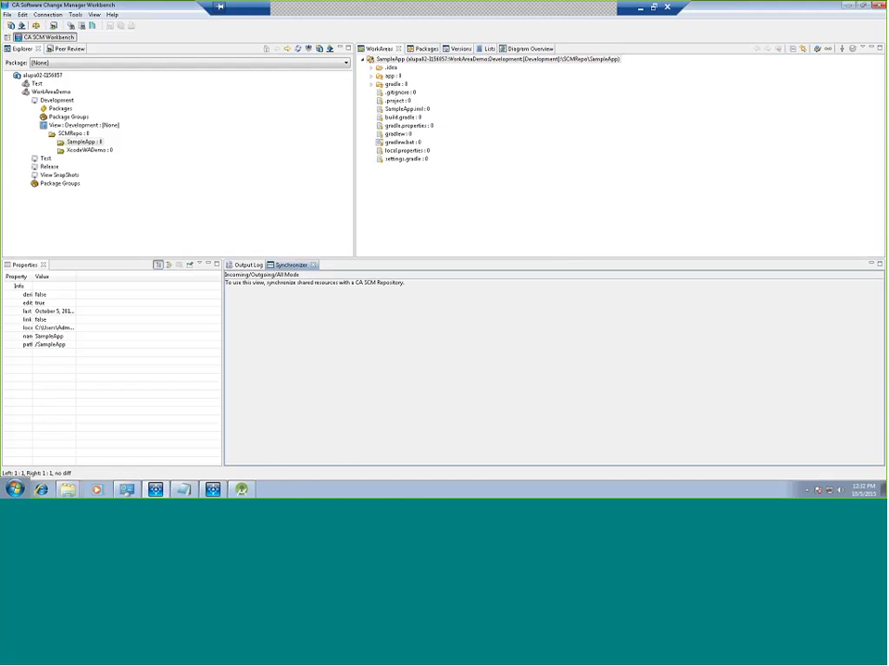
{"action": "left_click", "coordinate": [640, 7]}
{"action": "mouse_move", "coordinate": [189, 469]}
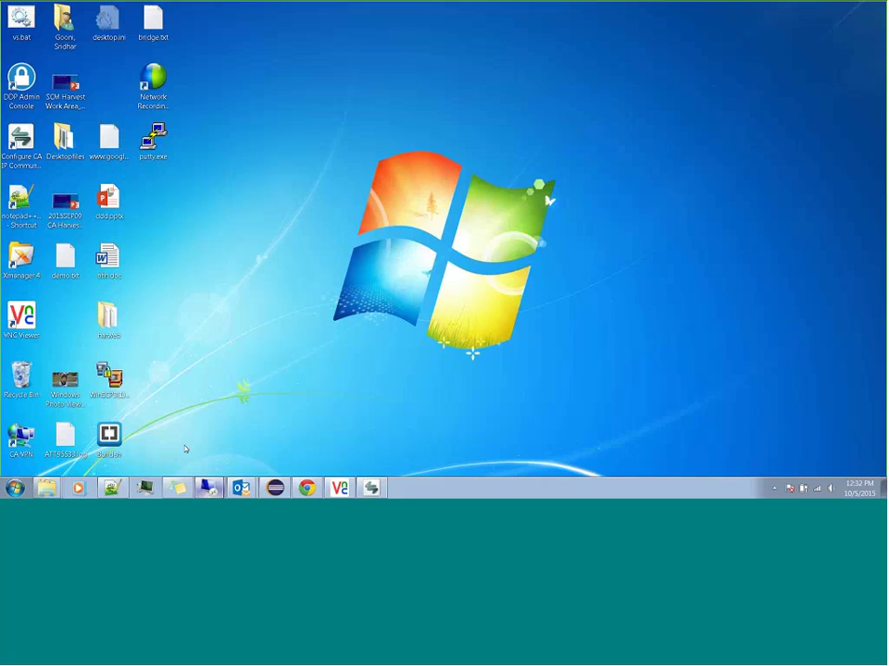
Step: Return to the other remote session and open, then dismiss, the sampleapp folder's context menu
{"action": "key", "text": "alt+Tab"}
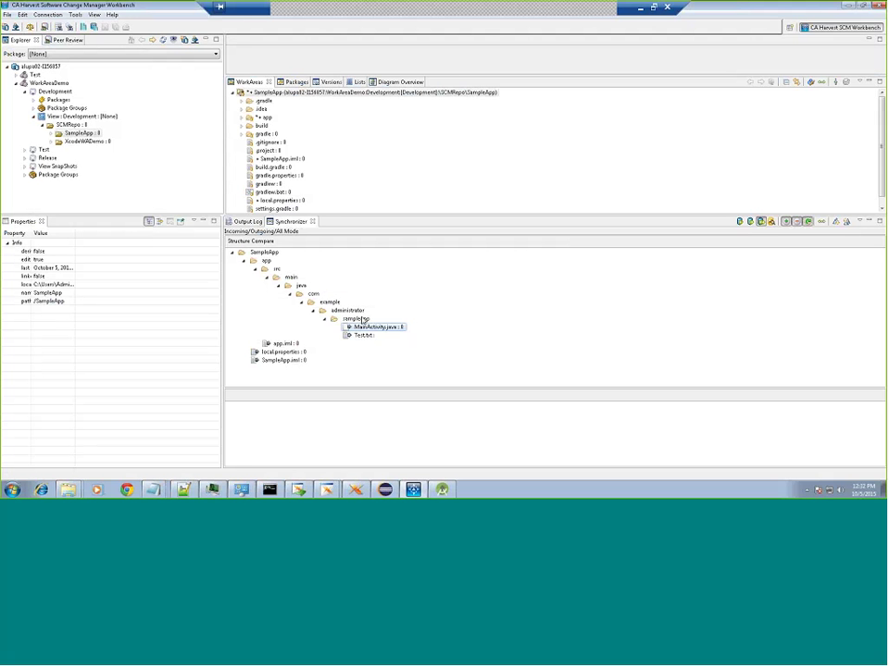
{"action": "right_click", "coordinate": [362, 320]}
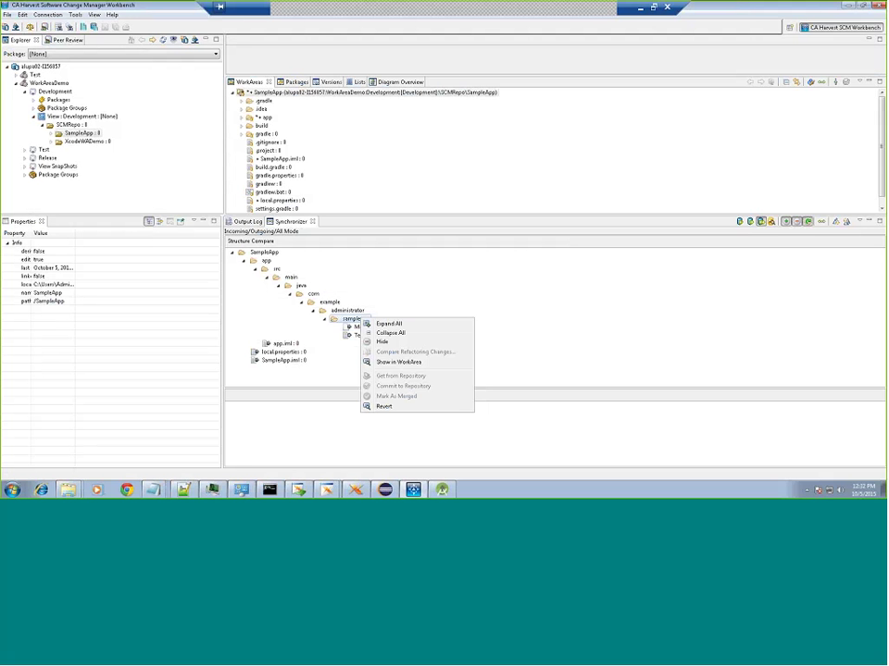
{"action": "left_click", "coordinate": [392, 361]}
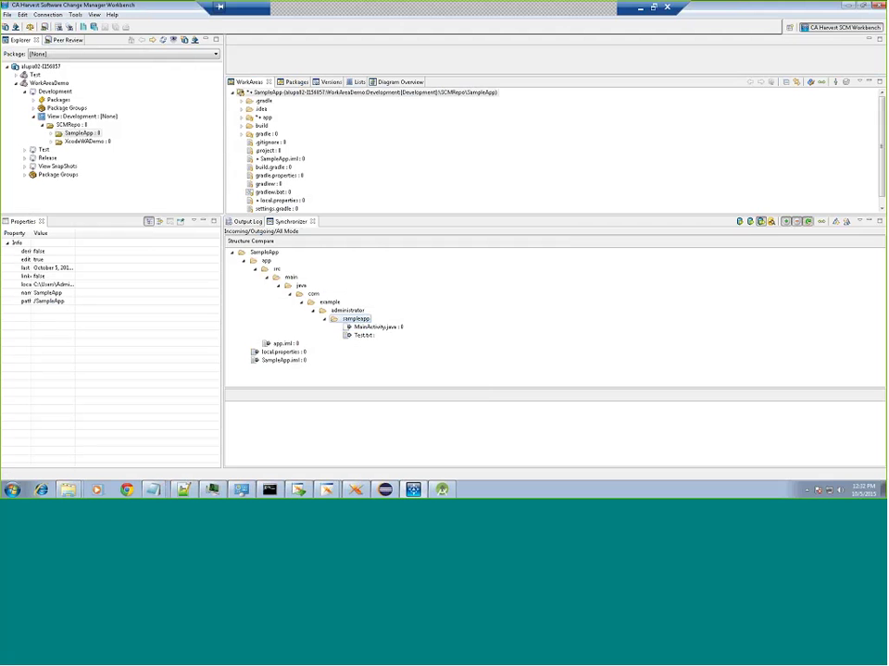
{"action": "right_click", "coordinate": [361, 321]}
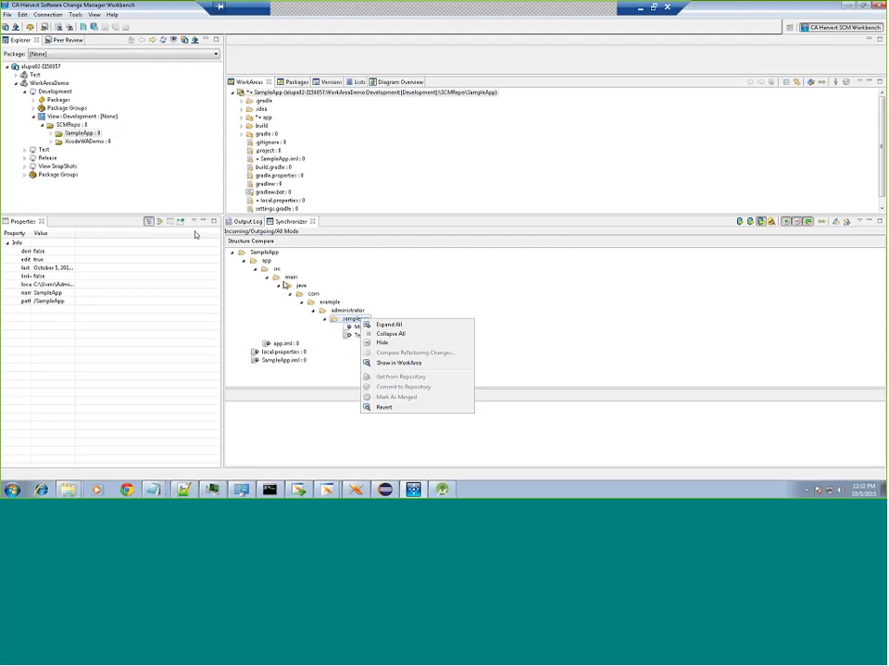
{"action": "left_click", "coordinate": [353, 93]}
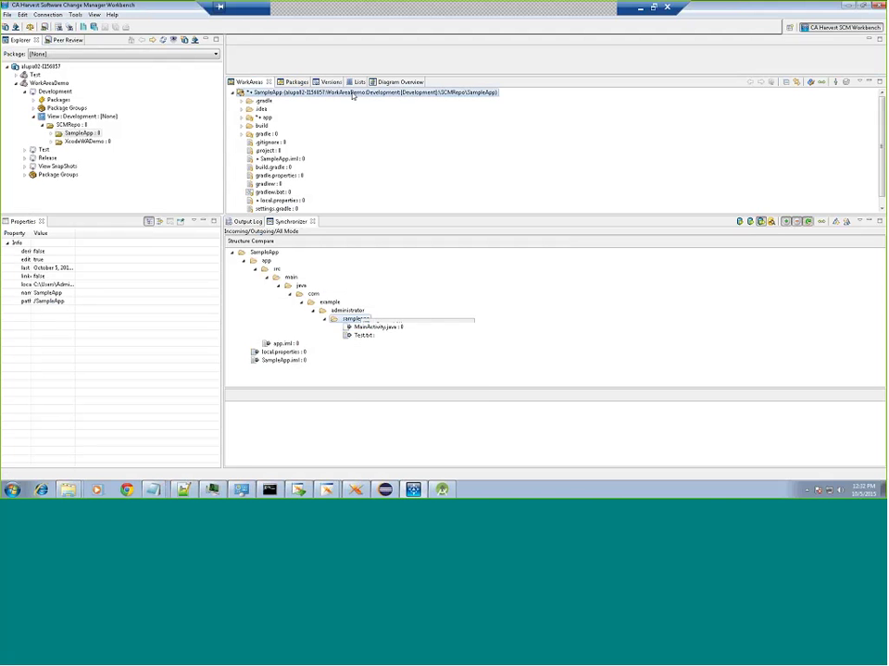
Step: Set the workarea context package to HarvestUser
{"action": "left_click", "coordinate": [810, 83]}
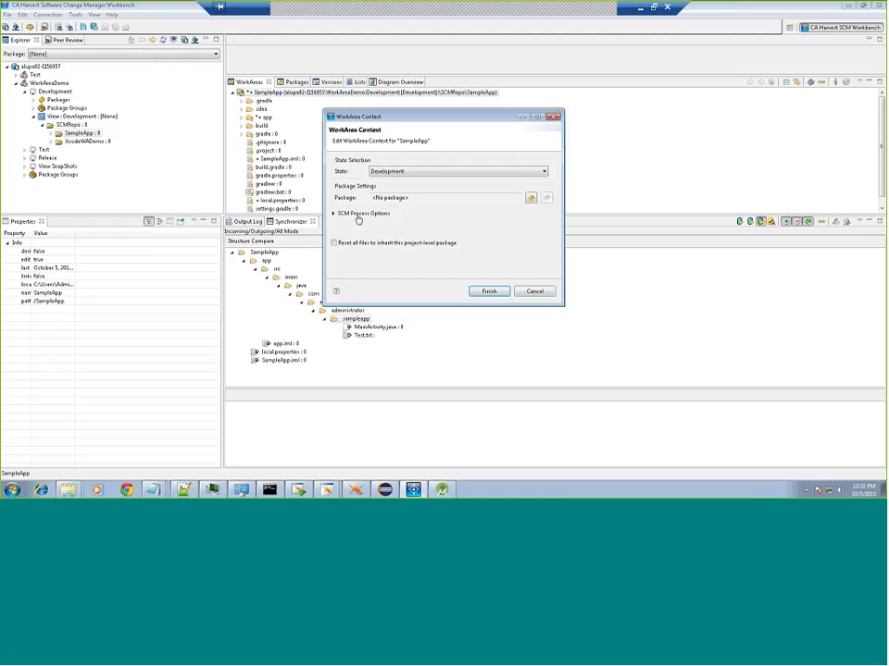
{"action": "left_click", "coordinate": [335, 213]}
{"action": "left_click", "coordinate": [531, 198]}
{"action": "left_click", "coordinate": [506, 250]}
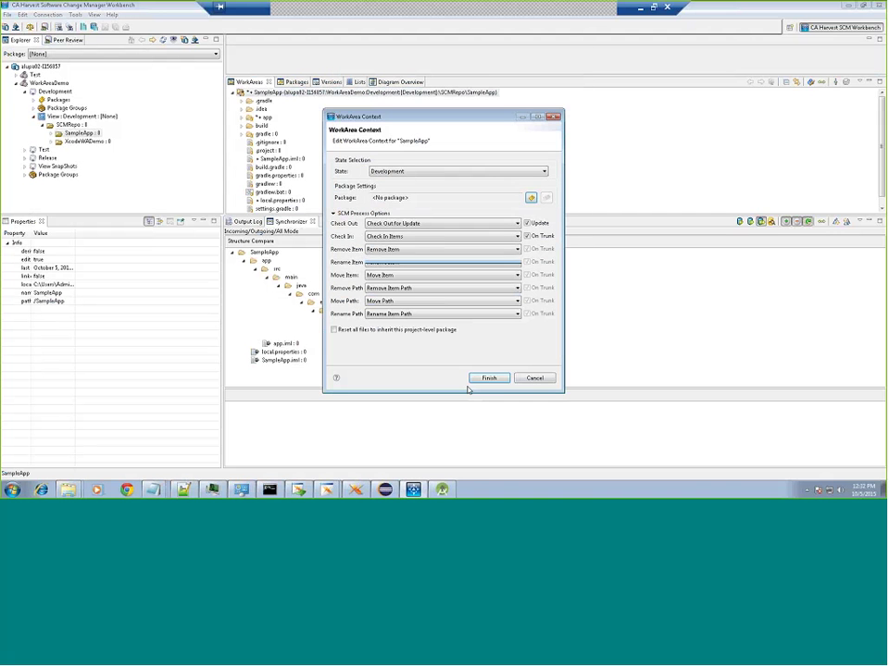
{"action": "left_click", "coordinate": [489, 378]}
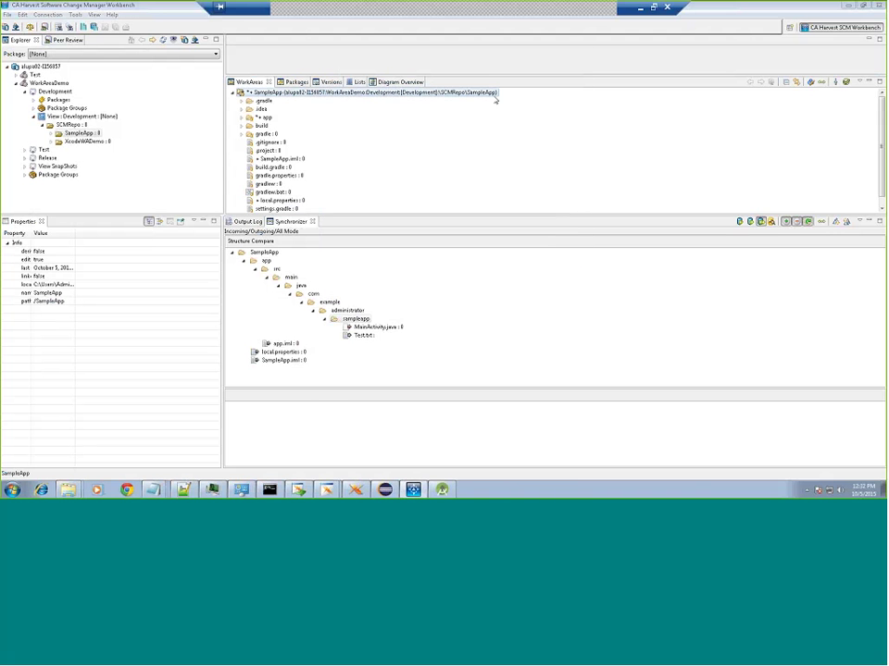
Step: Synchronize SampleApp, commit the sampleapp changes to the repository, and minimize the remote session
{"action": "left_click", "coordinate": [823, 83]}
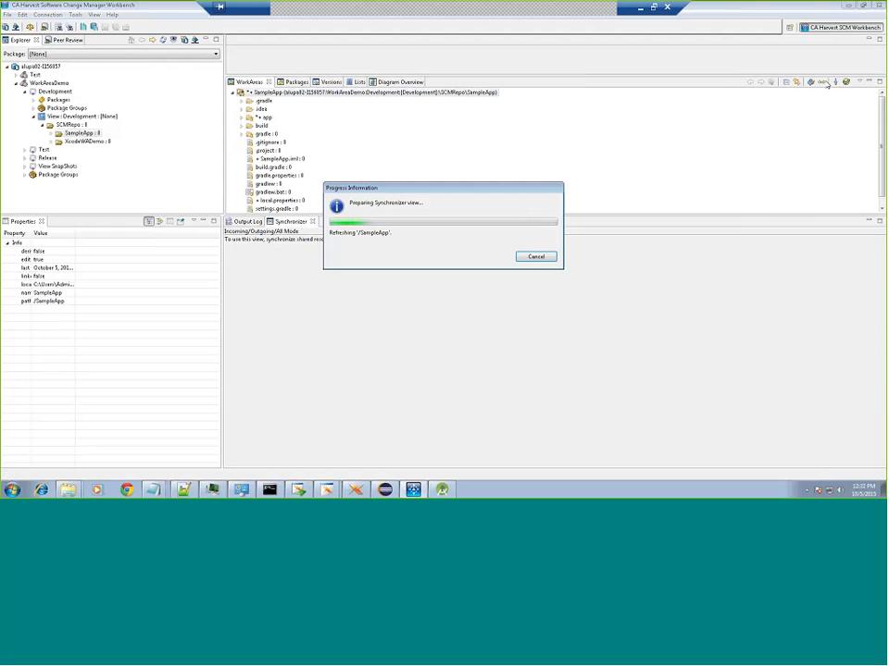
{"action": "right_click", "coordinate": [356, 320]}
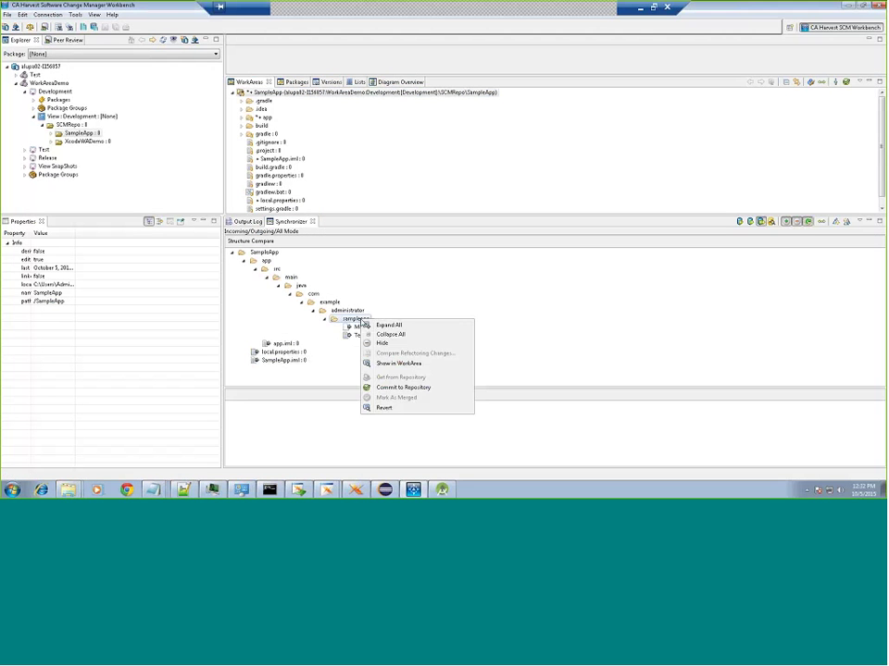
{"action": "left_click", "coordinate": [390, 388]}
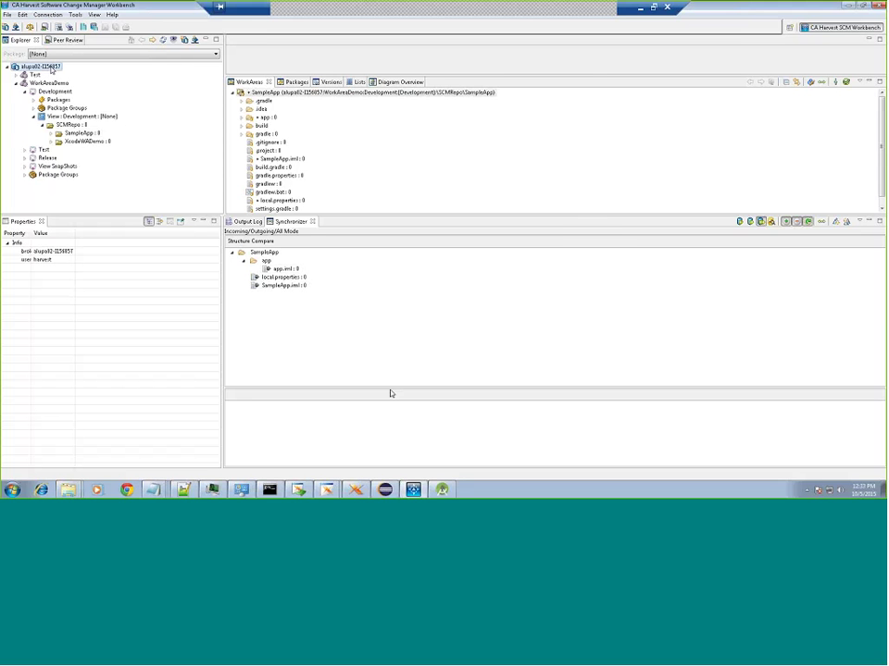
{"action": "key", "text": "alt+Return"}
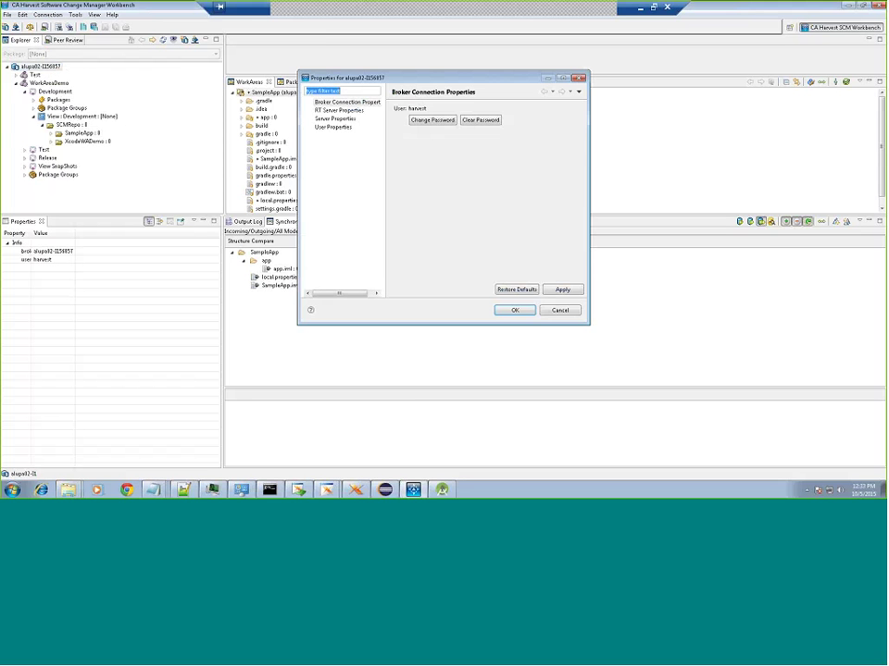
{"action": "key", "text": "Escape"}
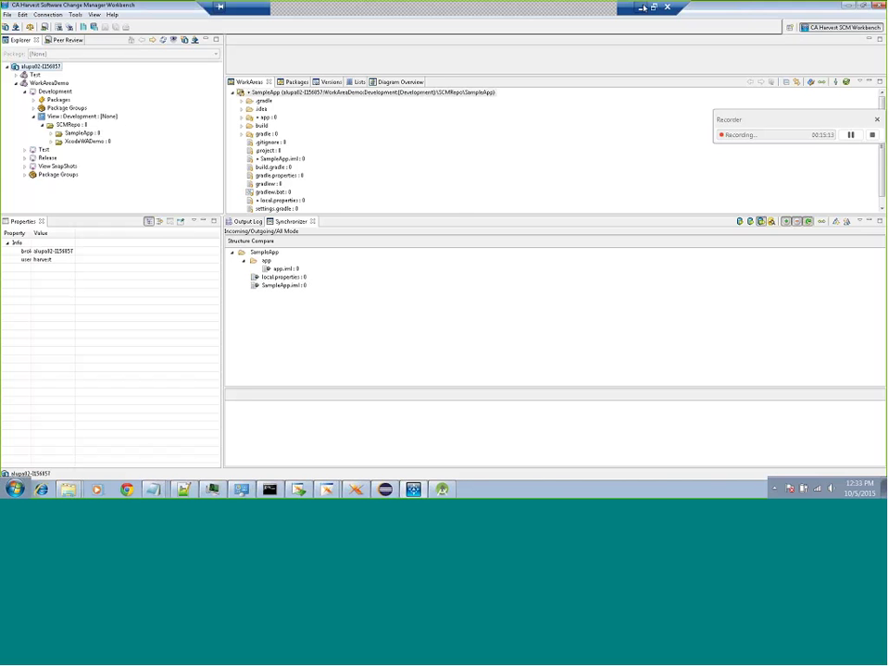
{"action": "left_click", "coordinate": [642, 7]}
Step: Back in the first remote session, open the broker's properties and cancel them
{"action": "mouse_move", "coordinate": [209, 488]}
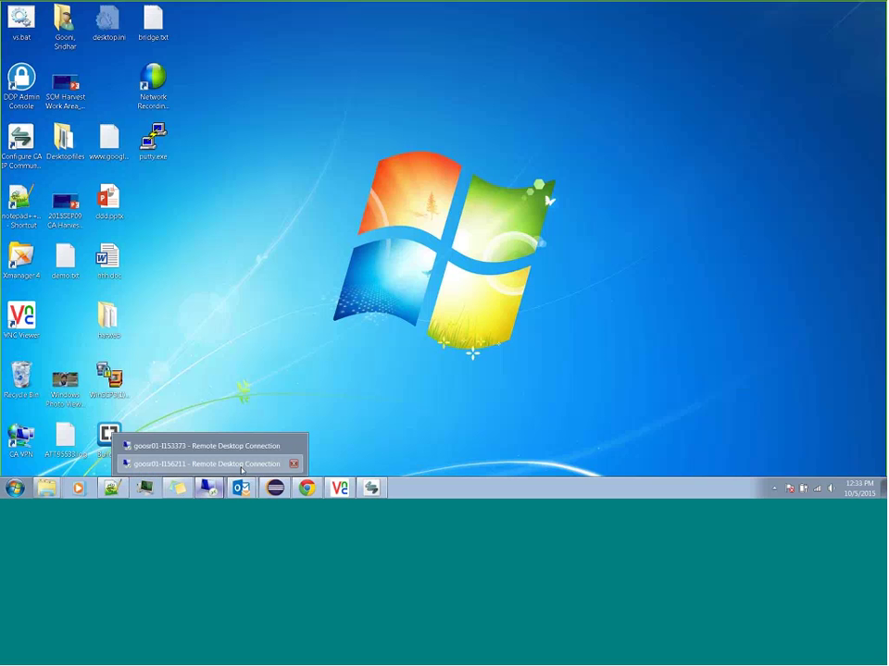
{"action": "left_click", "coordinate": [242, 464]}
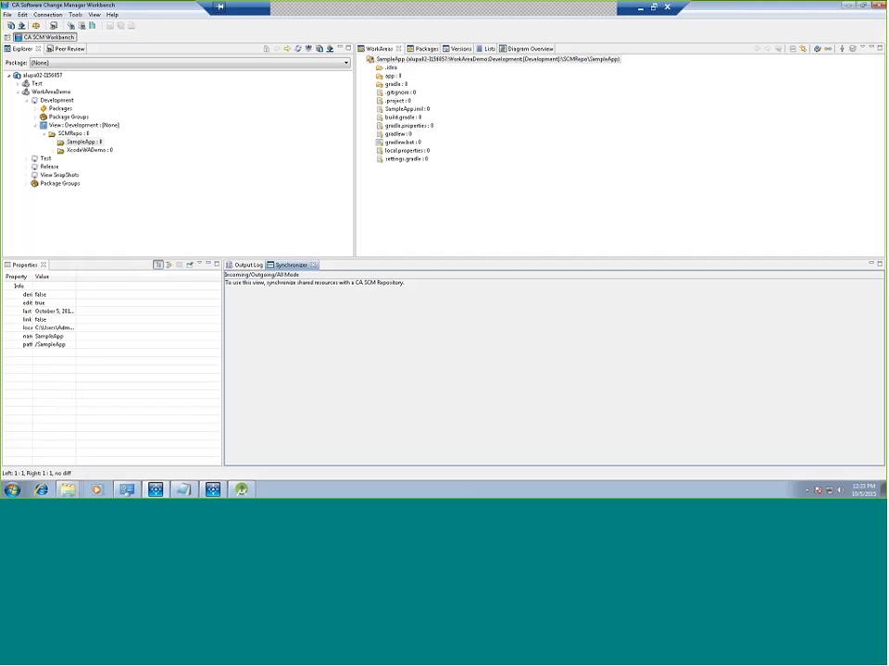
{"action": "right_click", "coordinate": [71, 75]}
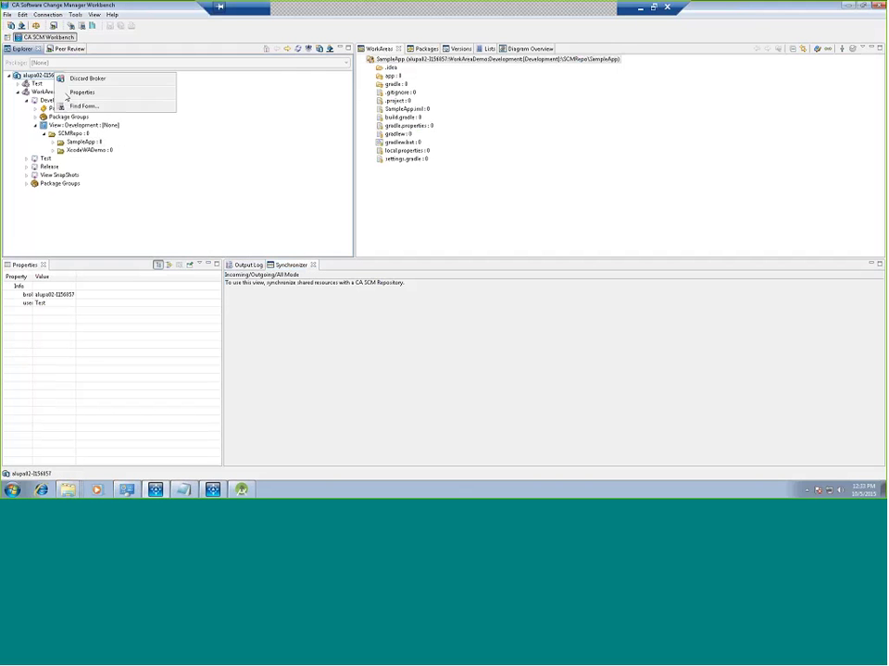
{"action": "left_click", "coordinate": [74, 93]}
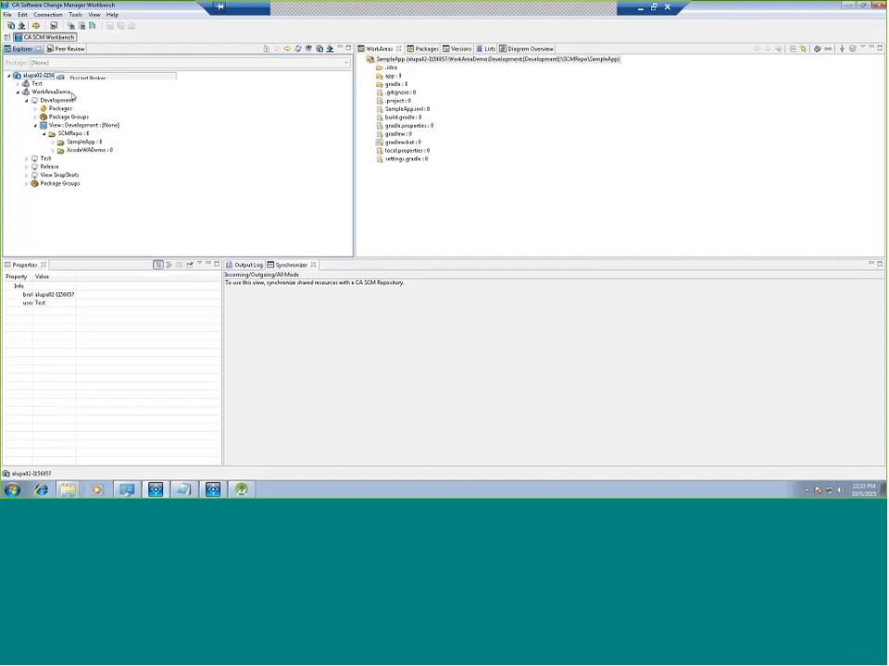
{"action": "left_click", "coordinate": [559, 309]}
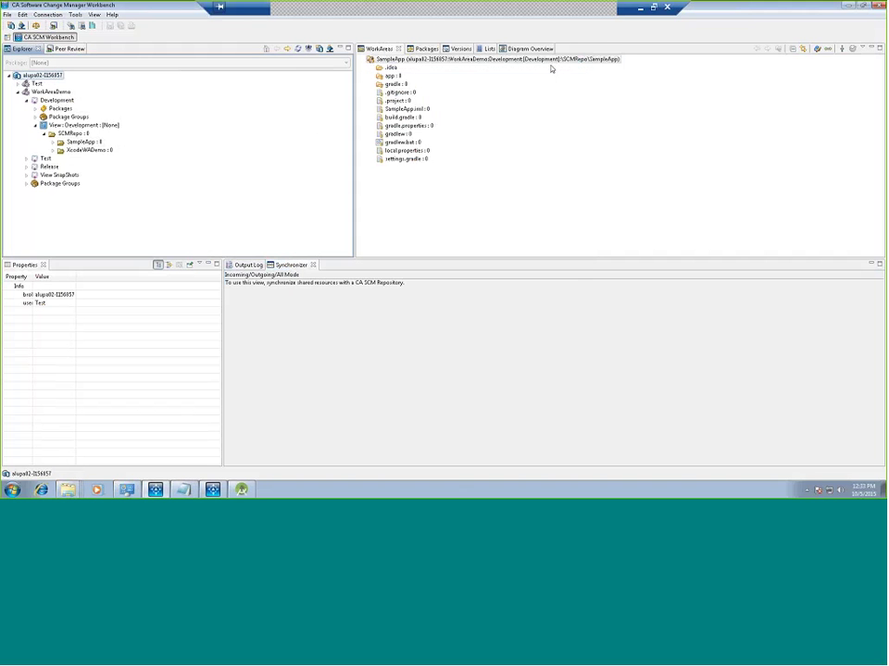
Step: Synchronize the SampleApp workarea with the repository and enlarge the comparison pane
{"action": "left_click", "coordinate": [553, 60]}
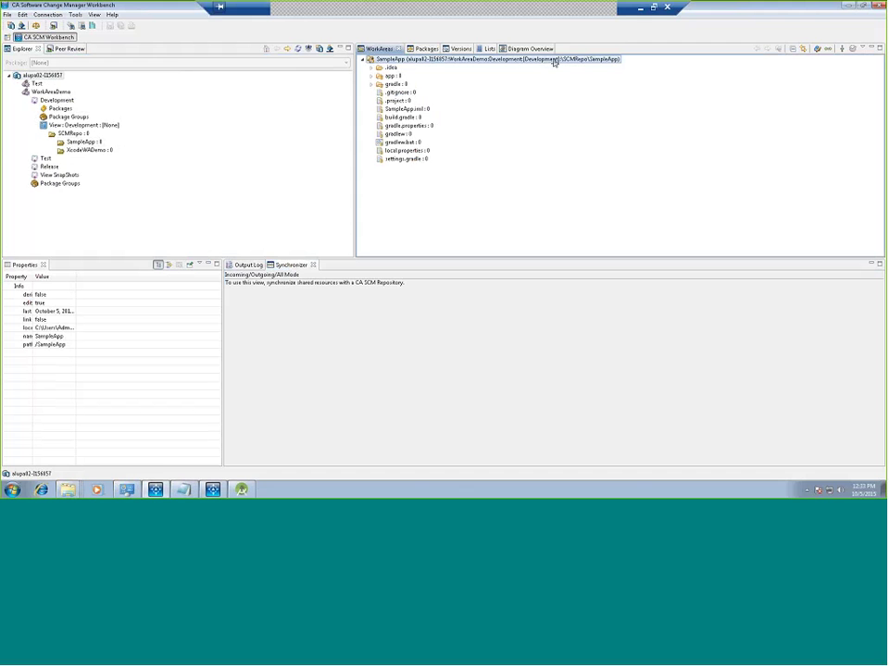
{"action": "left_click", "coordinate": [828, 49]}
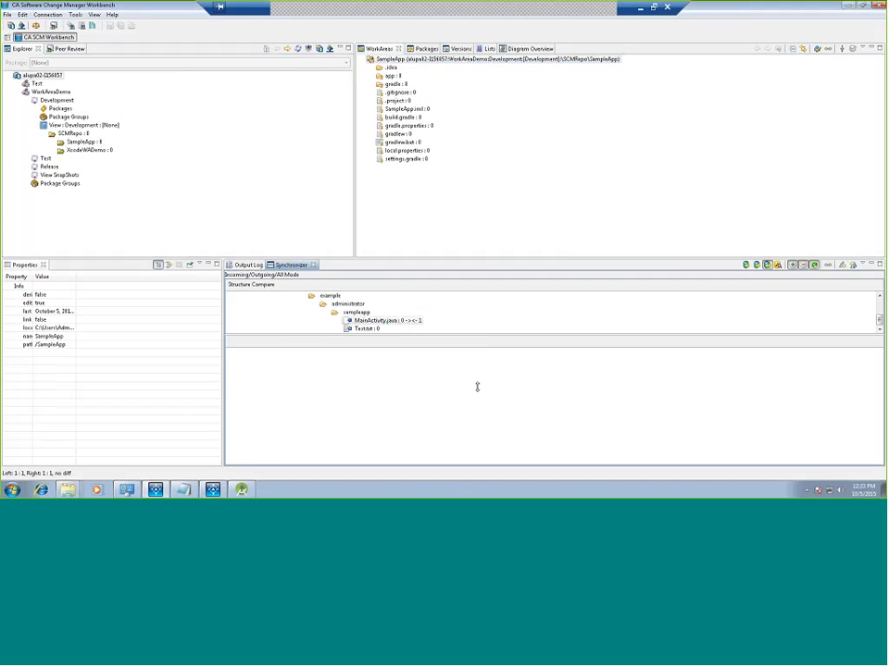
{"action": "left_click", "coordinate": [489, 258]}
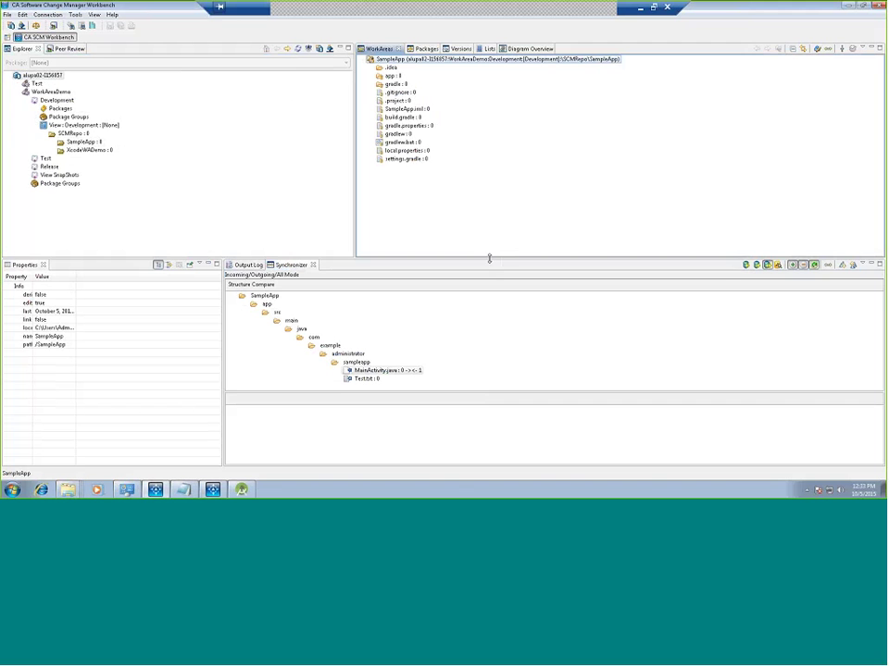
{"action": "left_click_drag", "start_coordinate": [488, 258], "coordinate": [489, 198]}
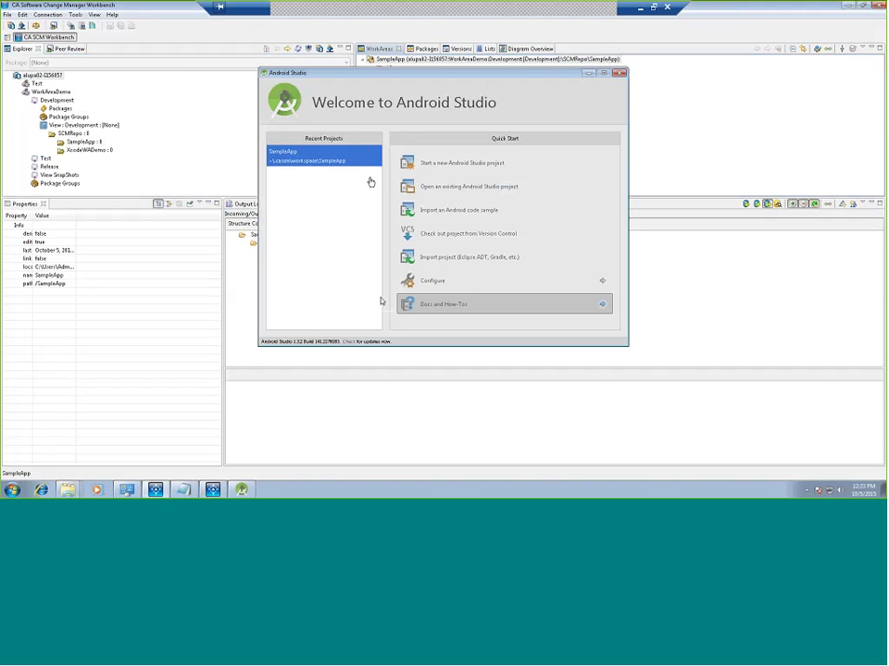
Step: Check the SampleApp project's location path in its properties dialog, then close it
{"action": "left_click", "coordinate": [462, 188]}
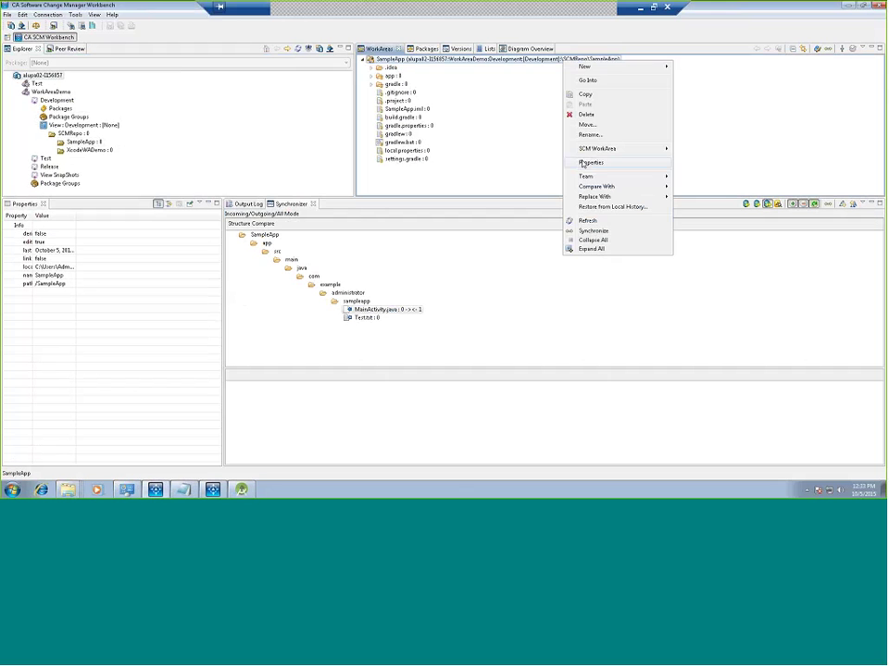
{"action": "left_click", "coordinate": [589, 163]}
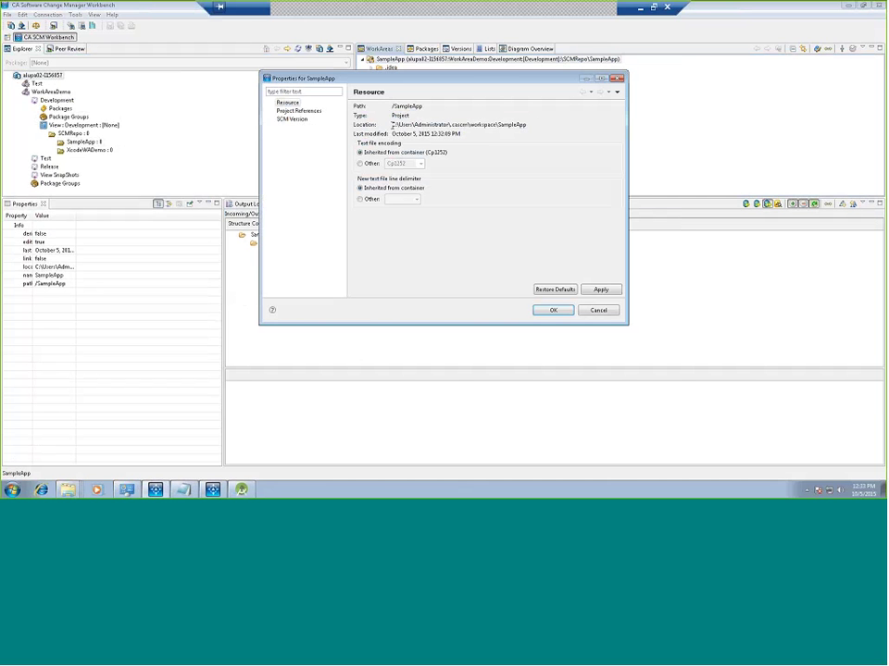
{"action": "left_click_drag", "start_coordinate": [392, 124], "coordinate": [533, 124]}
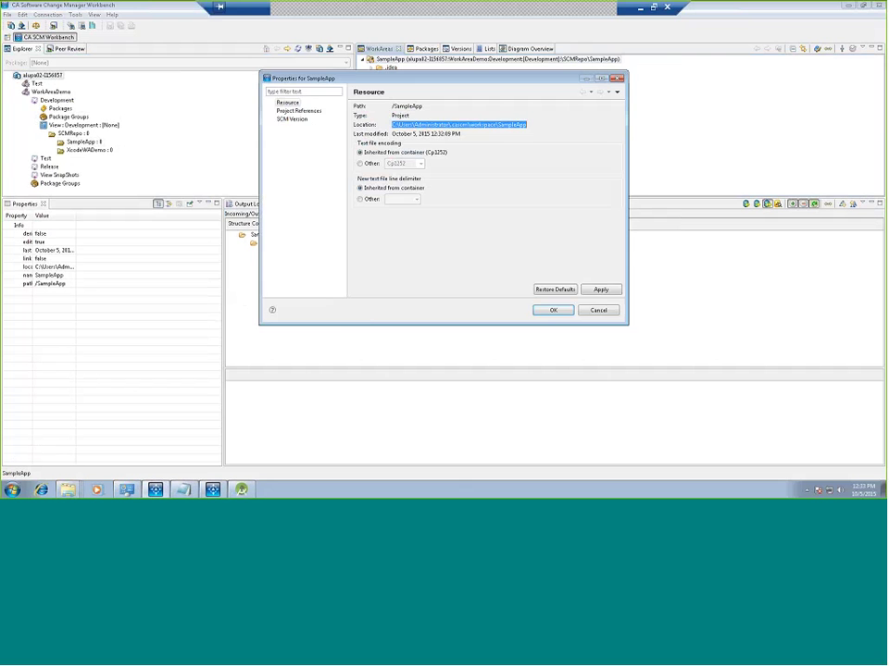
{"action": "key", "text": "Escape"}
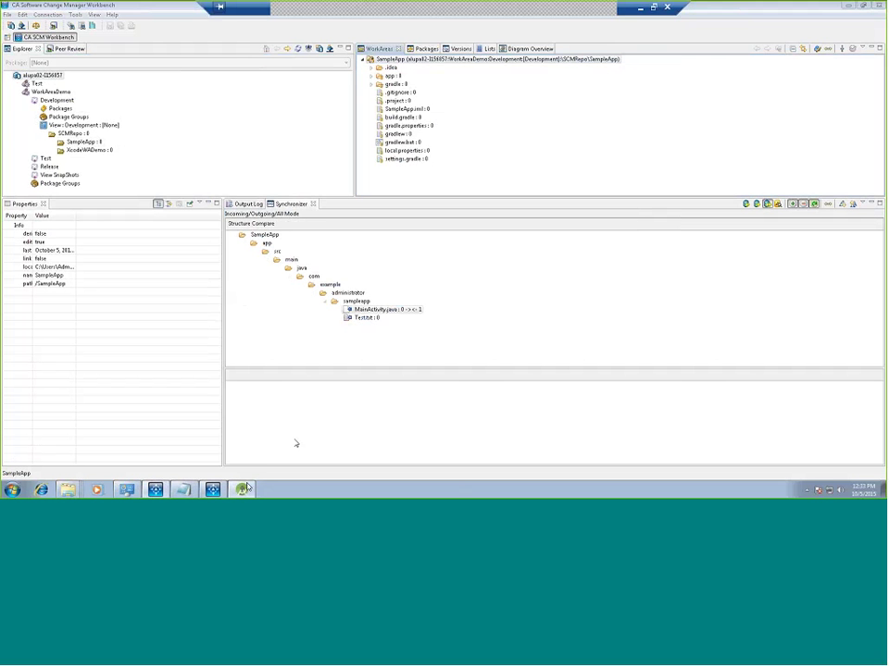
Step: Open the existing project at .cacsm\workspace\SampleApp in Android Studio
{"action": "left_click", "coordinate": [456, 186]}
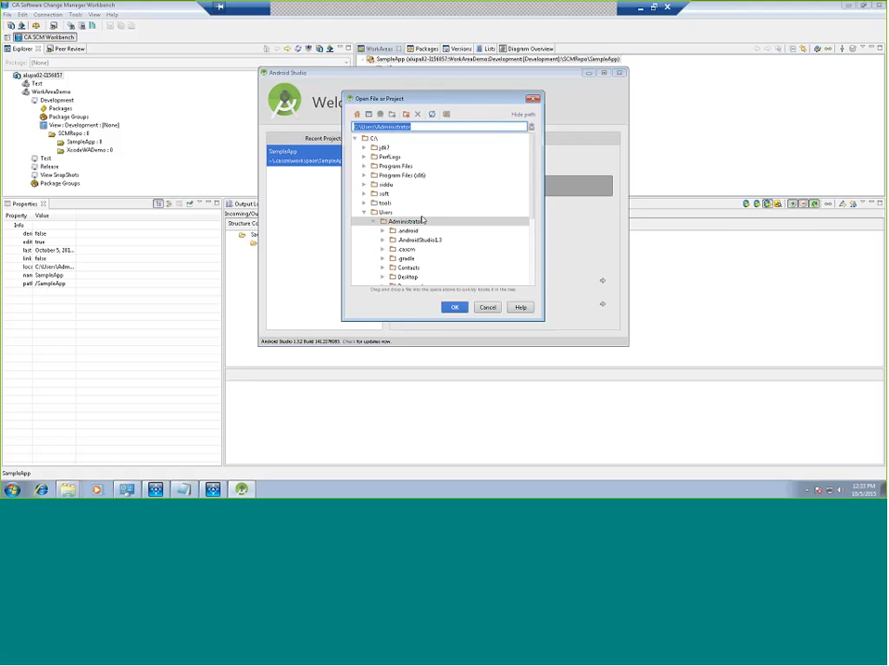
{"action": "scroll", "coordinate": [528, 249], "scroll_direction": "down", "scroll_amount": 3}
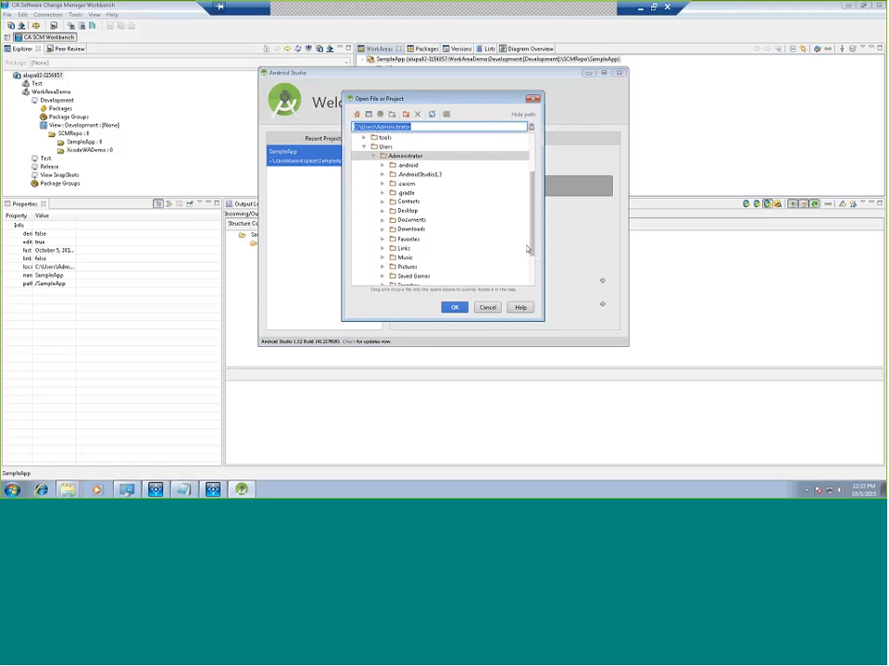
{"action": "left_click", "coordinate": [382, 183]}
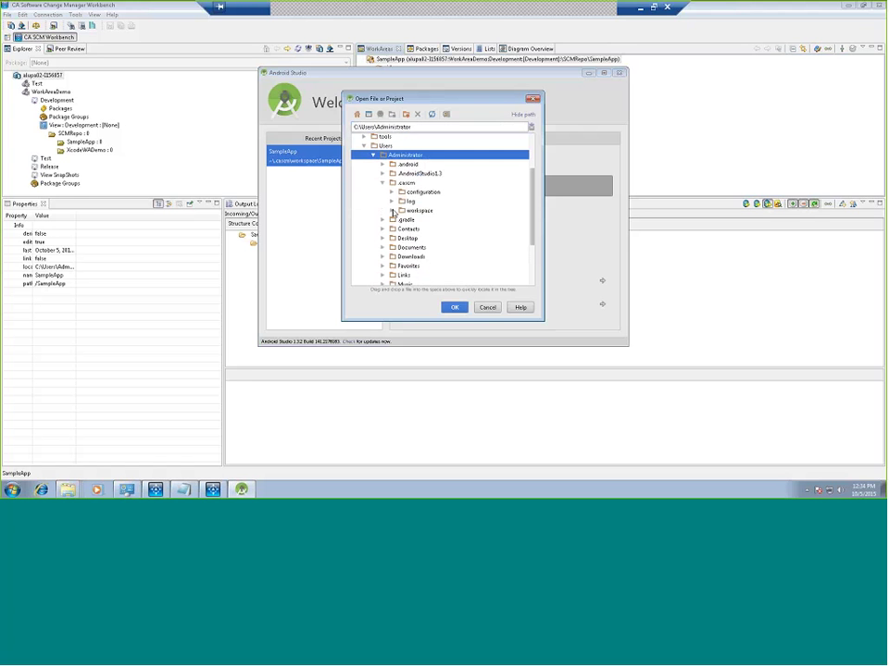
{"action": "left_click", "coordinate": [392, 212]}
{"action": "left_click", "coordinate": [429, 229]}
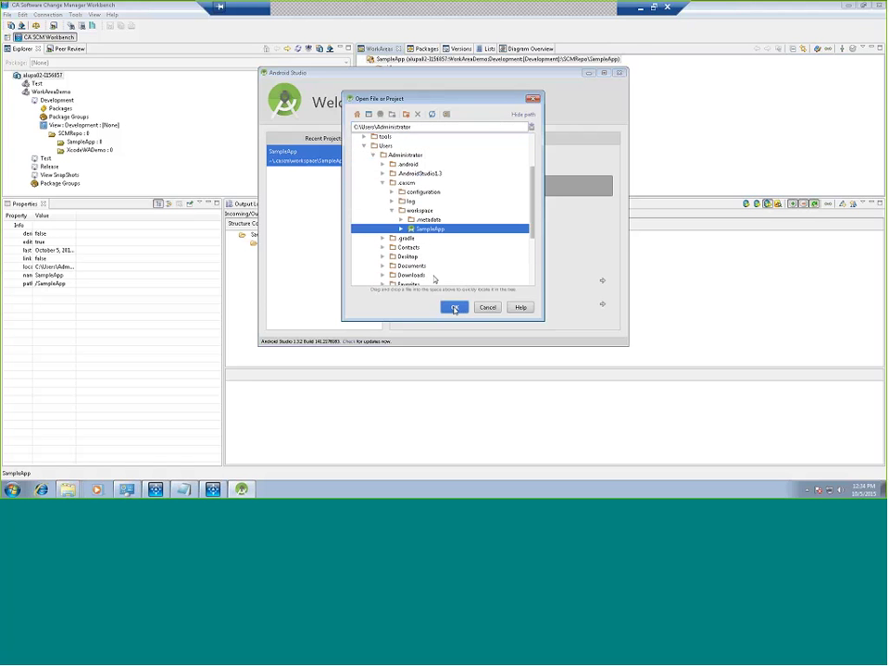
{"action": "left_click", "coordinate": [453, 308]}
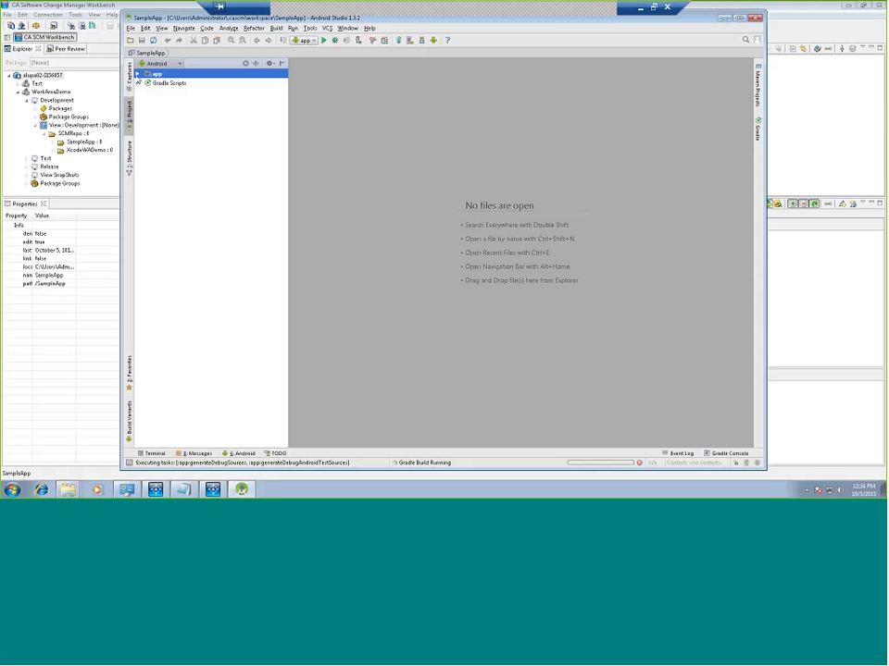
Step: Expand app > java and both sampleapp packages to show MainActivity and ApplicationTest
{"action": "left_click", "coordinate": [137, 73]}
{"action": "left_click", "coordinate": [146, 91]}
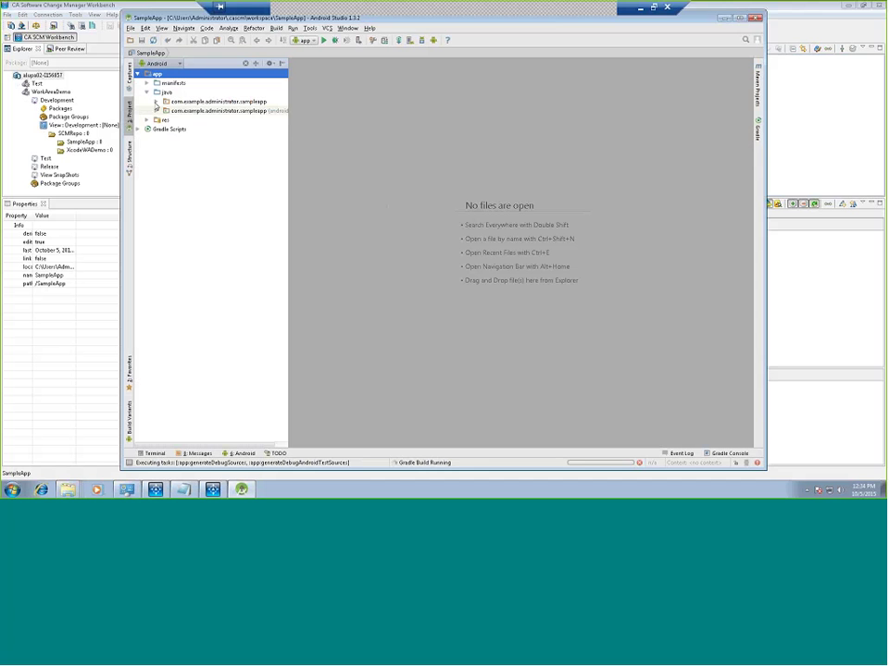
{"action": "left_click", "coordinate": [156, 102]}
{"action": "left_click", "coordinate": [157, 120]}
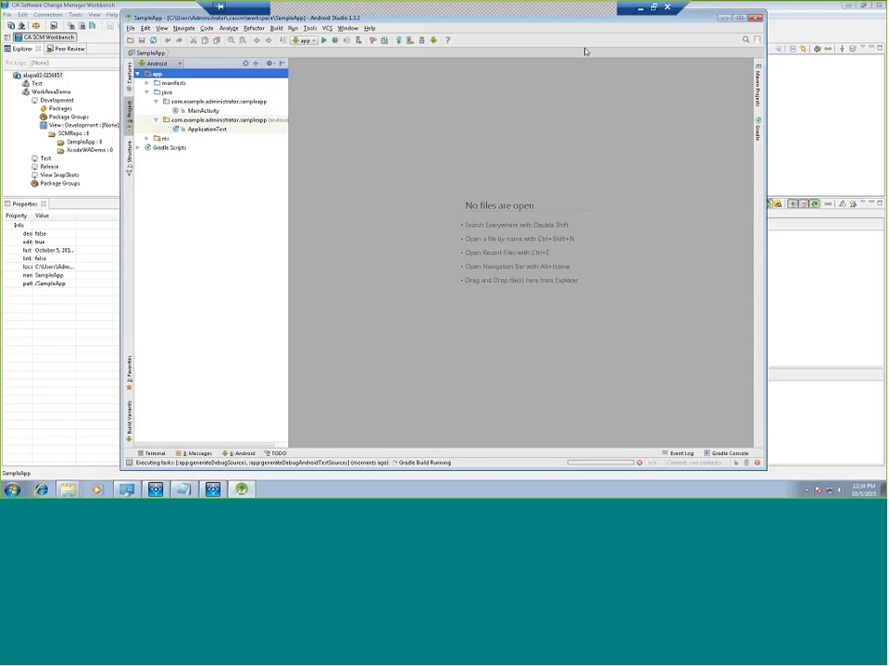
Step: Open ApplicationTest.java in the editor
{"action": "left_click_drag", "start_coordinate": [420, 11], "coordinate": [422, 41]}
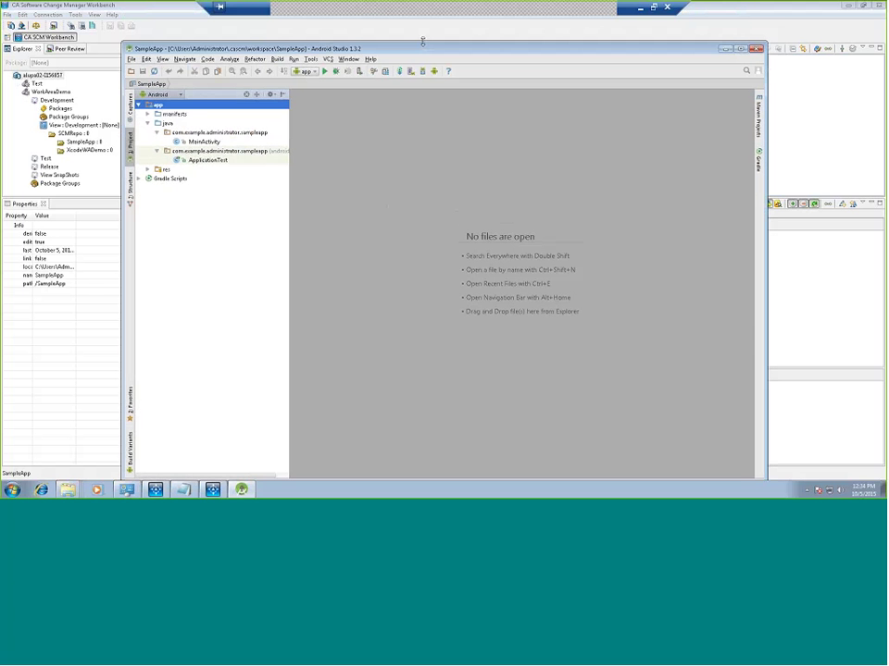
{"action": "left_click", "coordinate": [209, 162]}
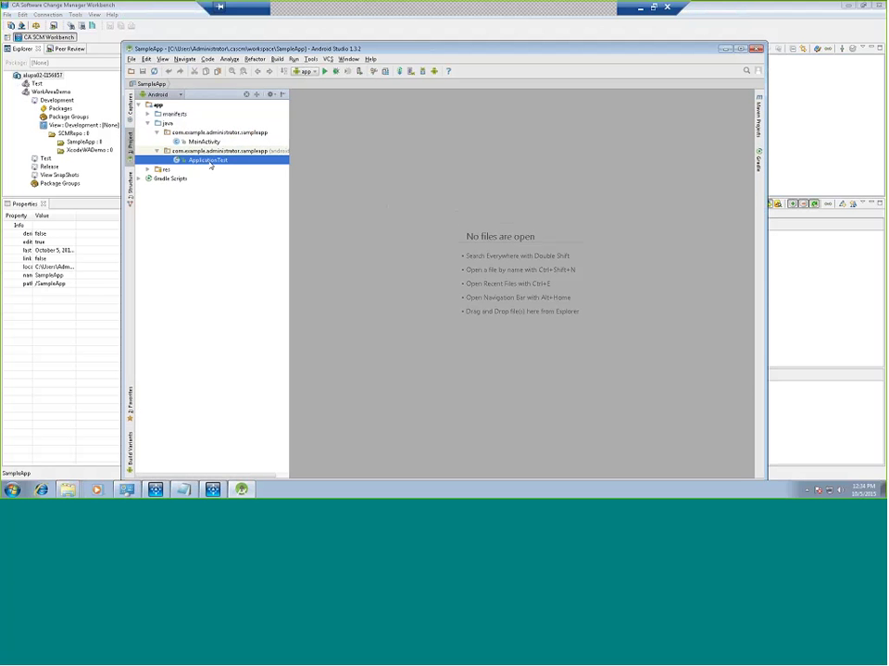
{"action": "double_click", "coordinate": [209, 161]}
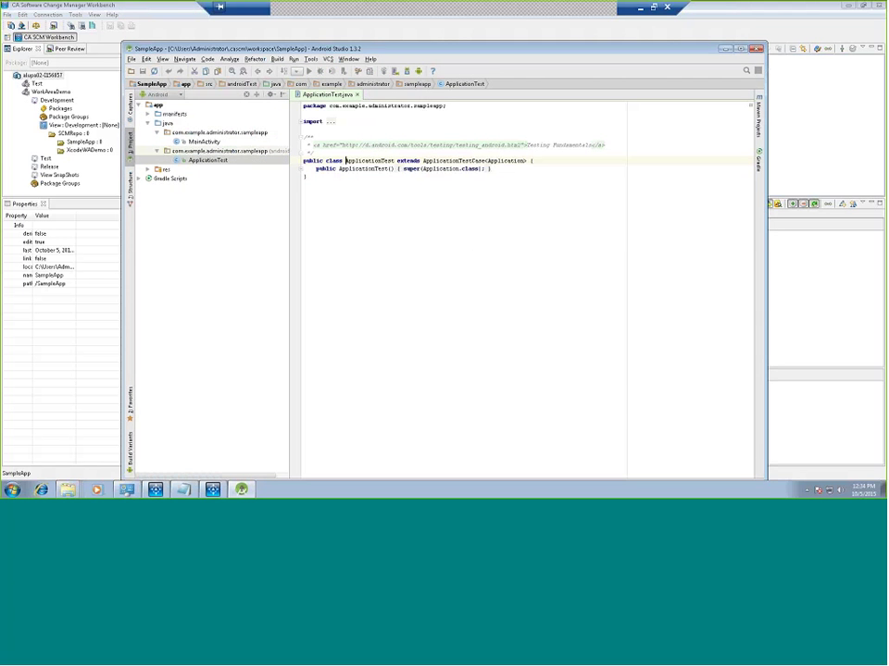
Step: Add the comment line '//change from Tets used' inside the class, then close the editor
{"action": "left_click", "coordinate": [546, 161]}
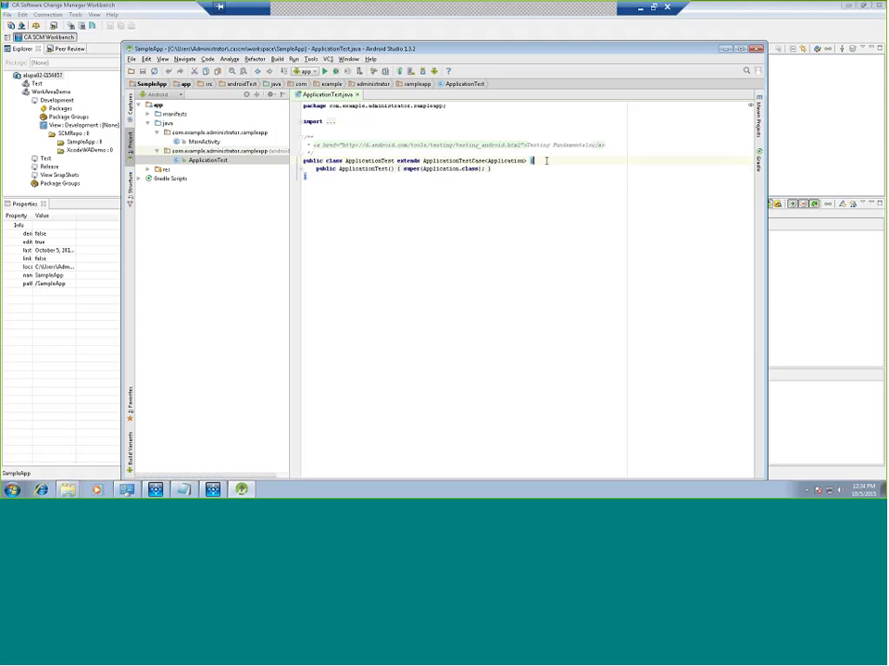
{"action": "key", "text": "Return"}
{"action": "type", "text": "/change from"}
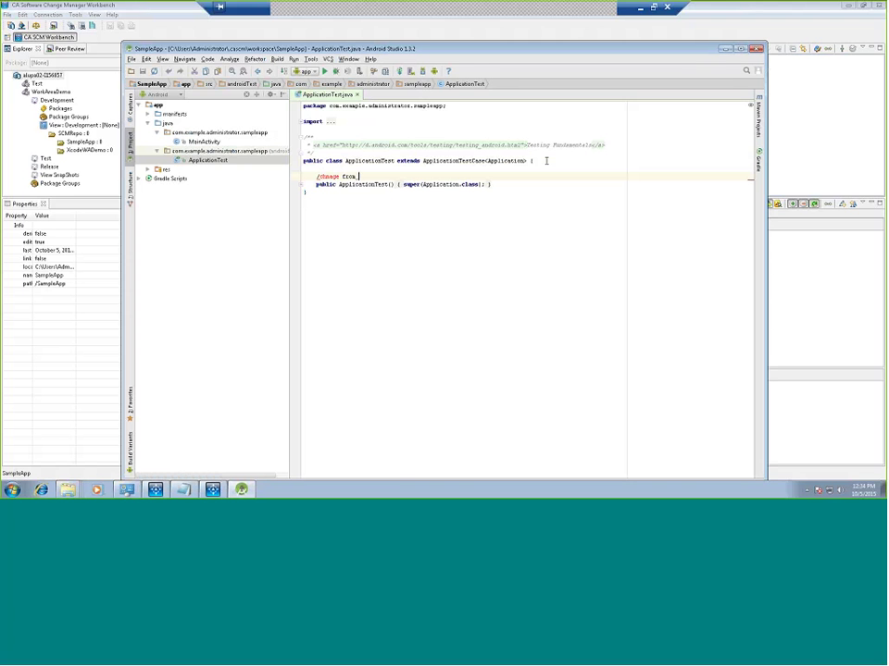
{"action": "key", "text": "BackSpace"}
{"action": "key", "text": "BackSpace"}
{"action": "key", "text": "BackSpace"}
{"action": "key", "text": "BackSpace"}
{"action": "key", "text": "BackSpace"}
{"action": "key", "text": "BackSpace"}
{"action": "key", "text": "BackSpace"}
{"action": "key", "text": "BackSpace"}
{"action": "key", "text": "BackSpace"}
{"action": "key", "text": "BackSpace"}
{"action": "key", "text": "BackSpace"}
{"action": "type", "text": "/change "}
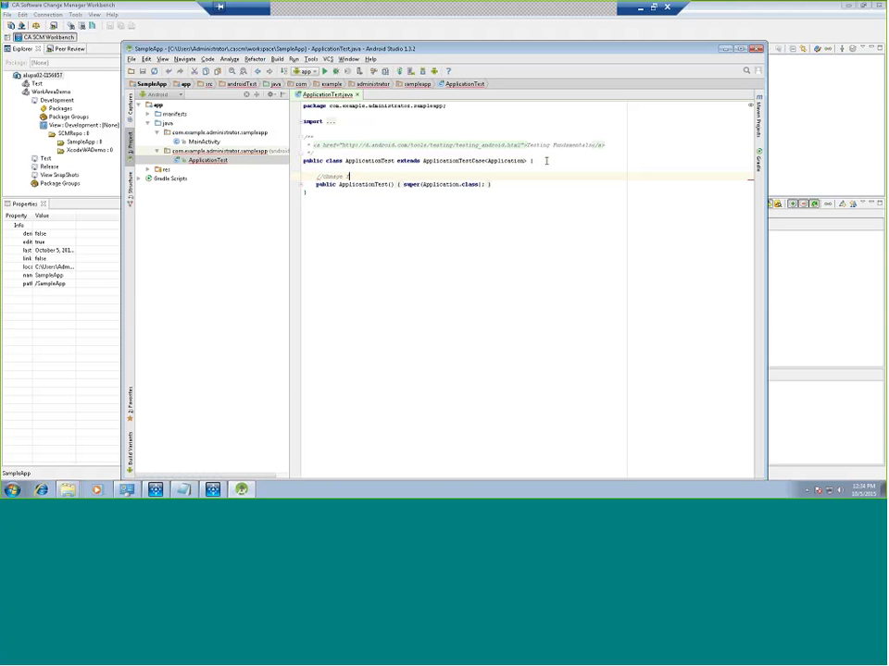
{"action": "type", "text": "from"}
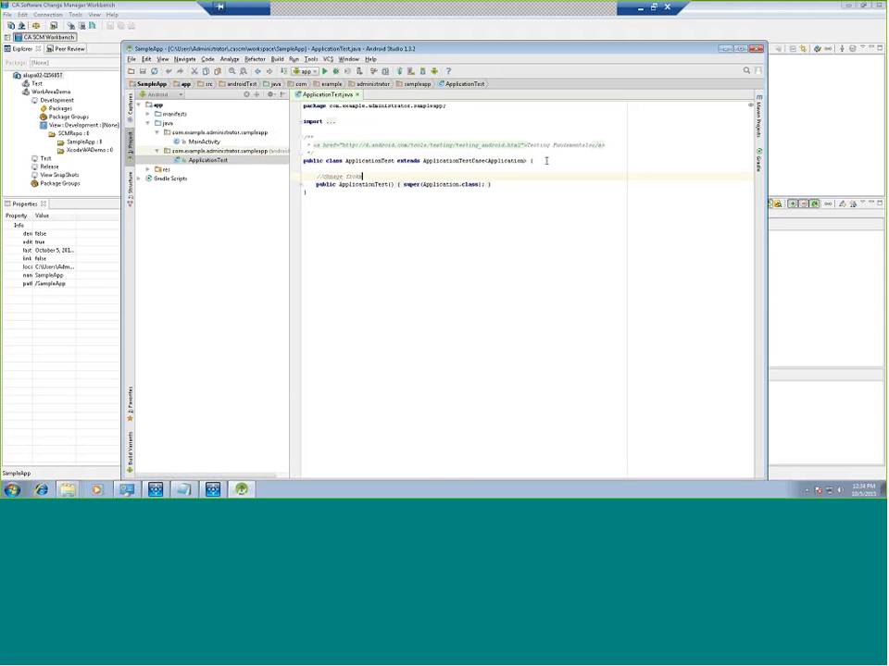
{"action": "key", "text": "BackSpace"}
{"action": "key", "text": "BackSpace"}
{"action": "type", "text": "om Tets used"}
{"action": "left_click", "coordinate": [357, 95]}
{"action": "left_click", "coordinate": [239, 153]}
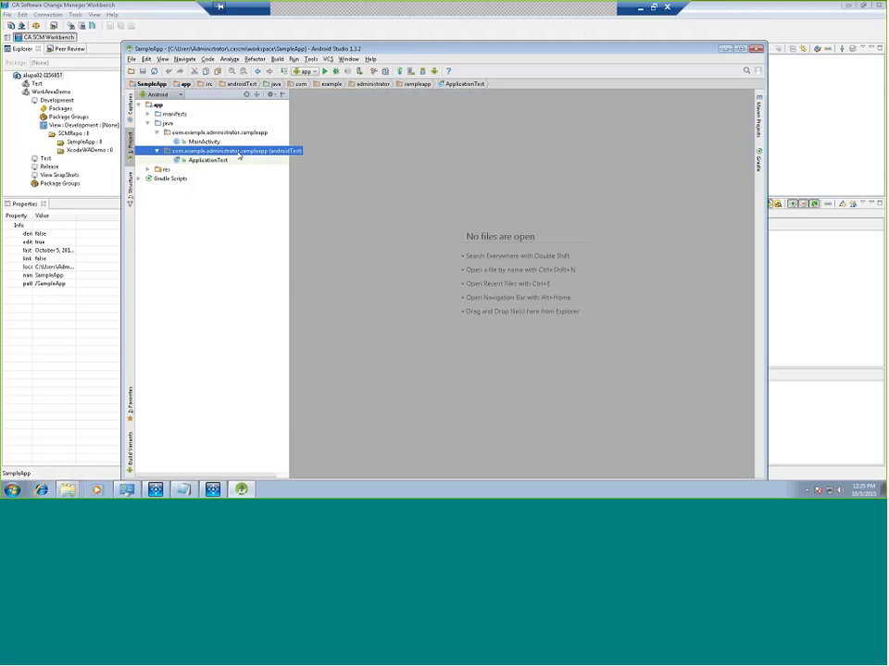
Step: Create App.txt in the androidTest sampleapp package containing 'New file from Test User', then close it
{"action": "right_click", "coordinate": [241, 155]}
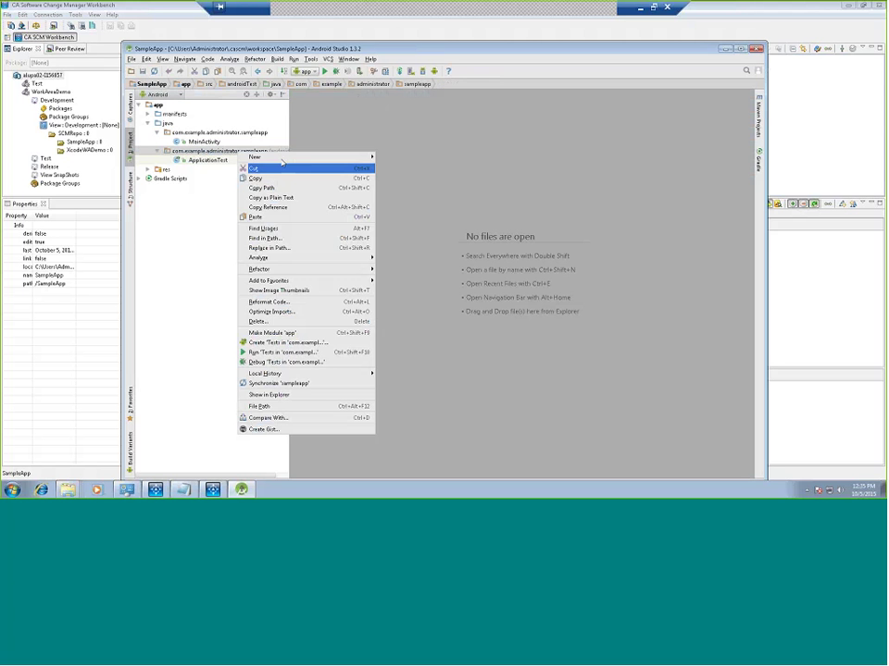
{"action": "mouse_move", "coordinate": [295, 158]}
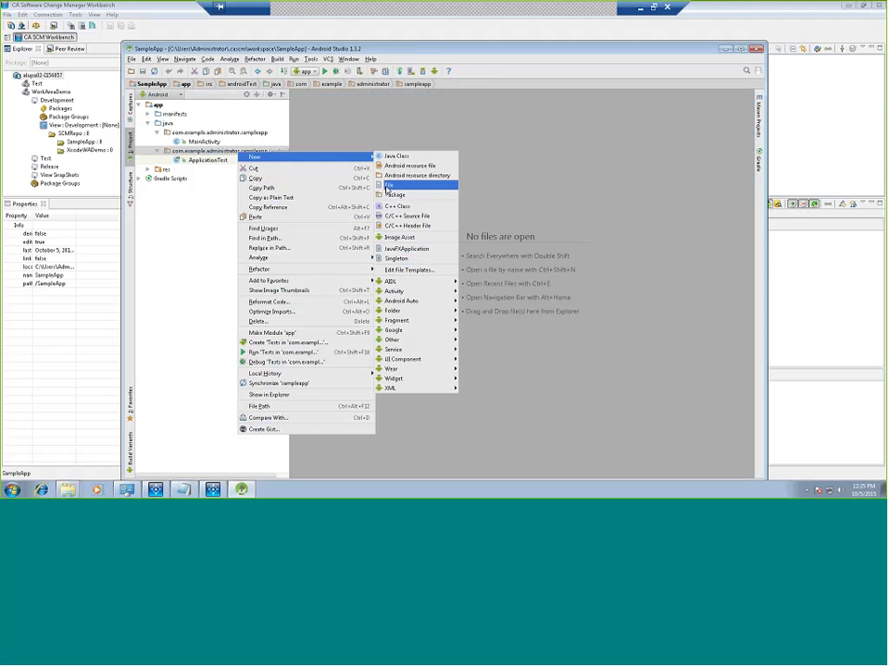
{"action": "left_click", "coordinate": [387, 190]}
{"action": "type", "text": "App"}
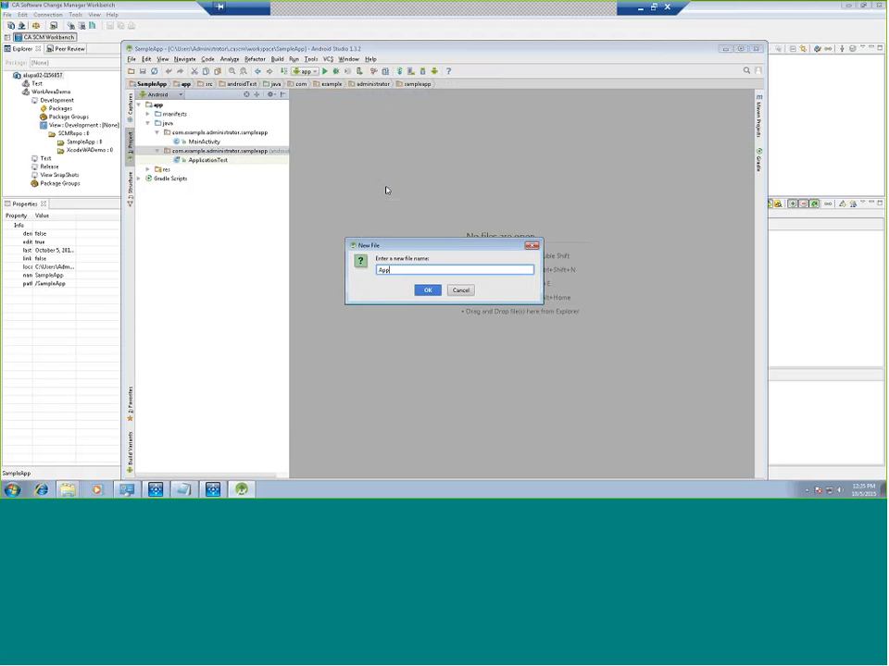
{"action": "type", "text": ".txt"}
{"action": "key", "text": "Return"}
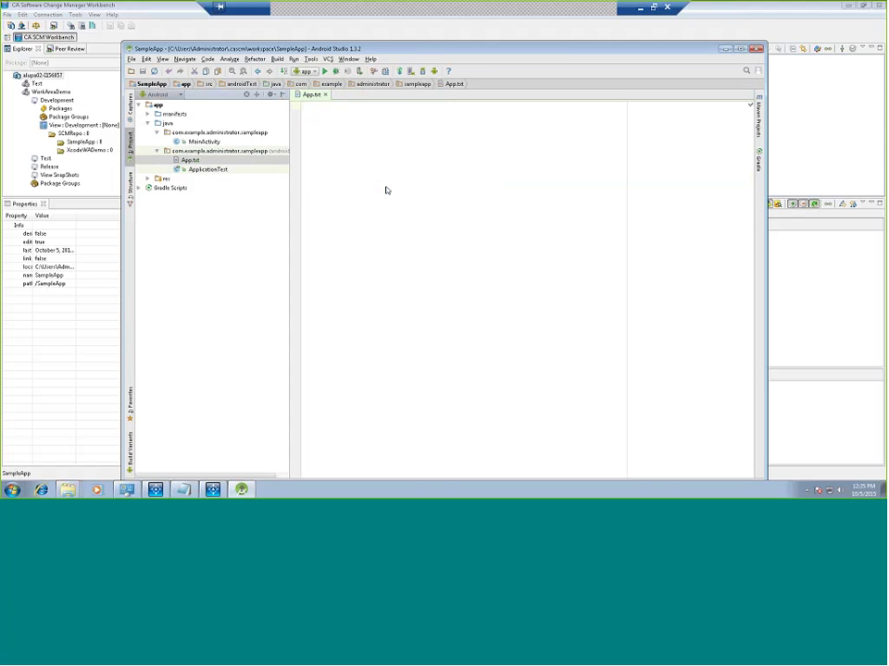
{"action": "type", "text": "New file "}
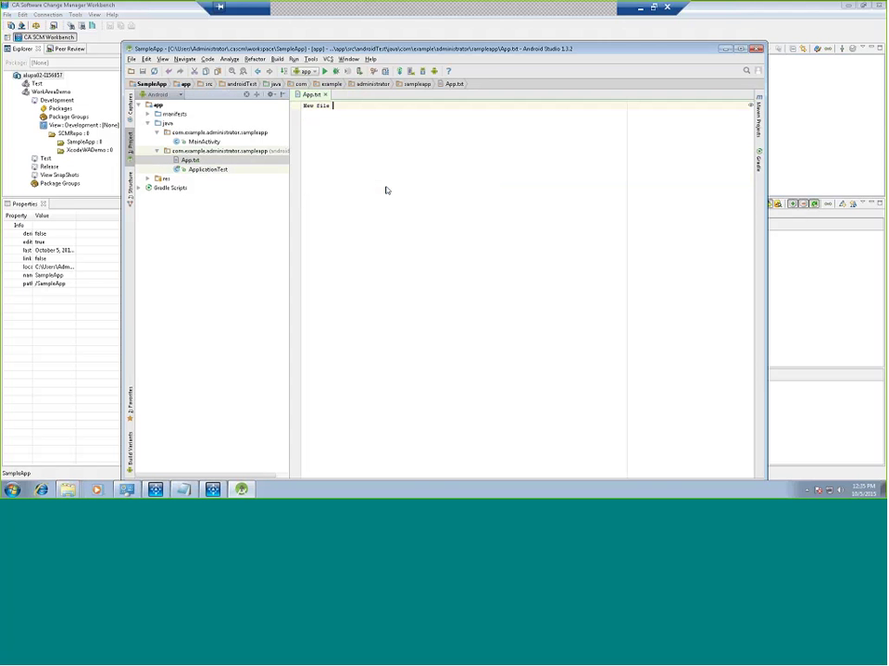
{"action": "type", "text": "from test User"}
{"action": "left_click", "coordinate": [325, 94]}
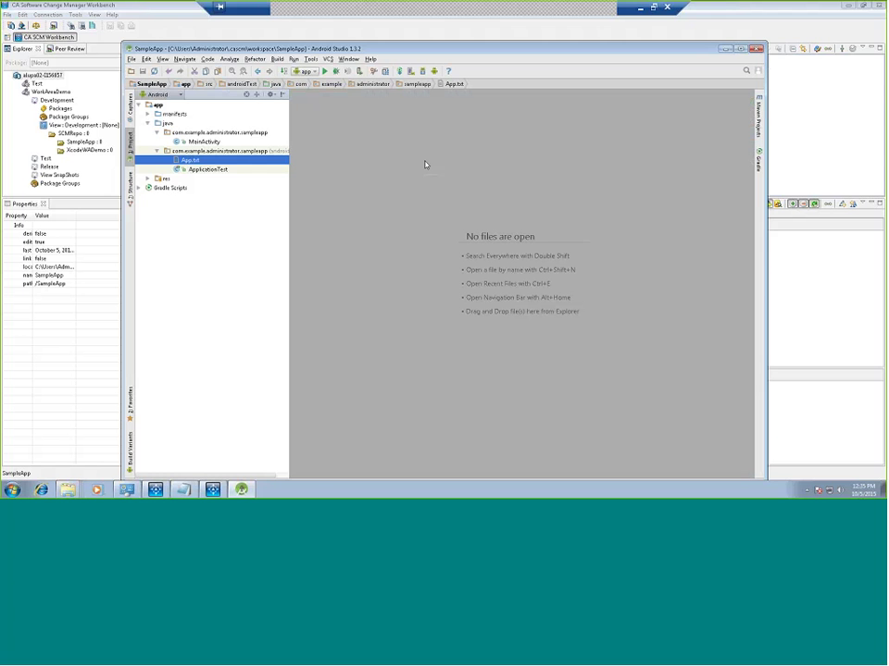
Step: Refresh the Workbench Synchronizer to pick up App.txt and ApplicationTest.java, and enlarge its pane
{"action": "left_click", "coordinate": [457, 66]}
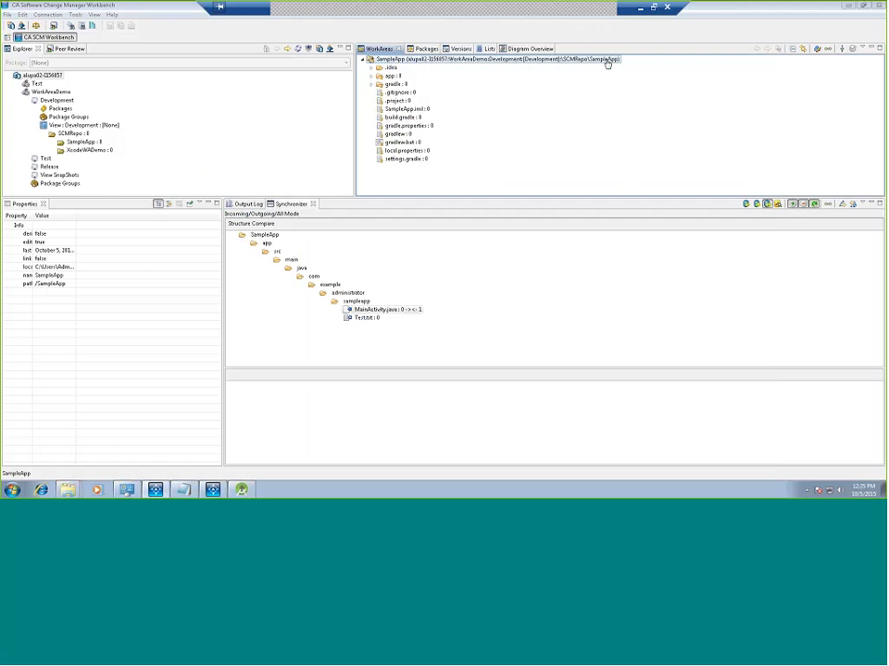
{"action": "left_click", "coordinate": [829, 49]}
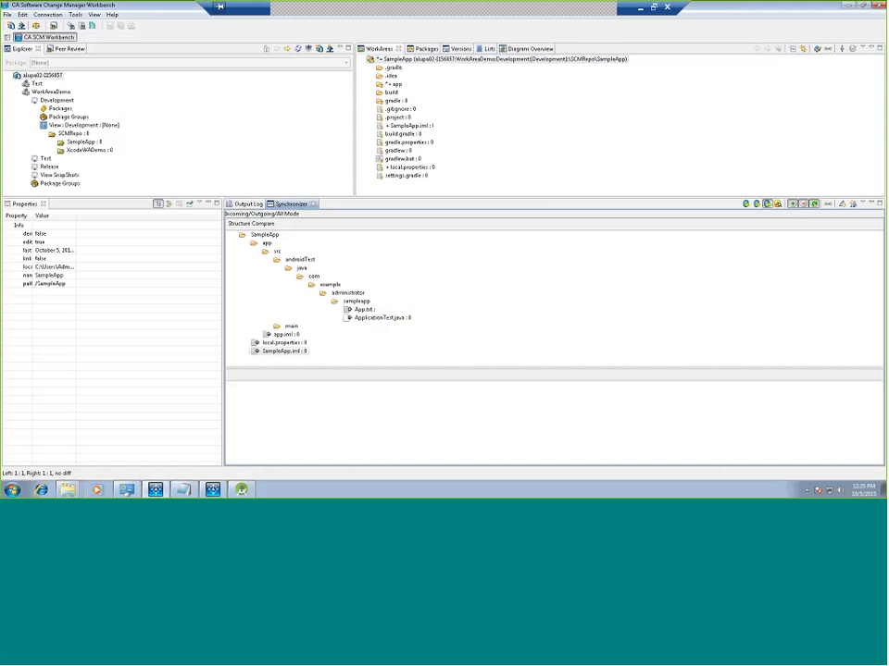
{"action": "left_click_drag", "start_coordinate": [529, 196], "coordinate": [528, 142]}
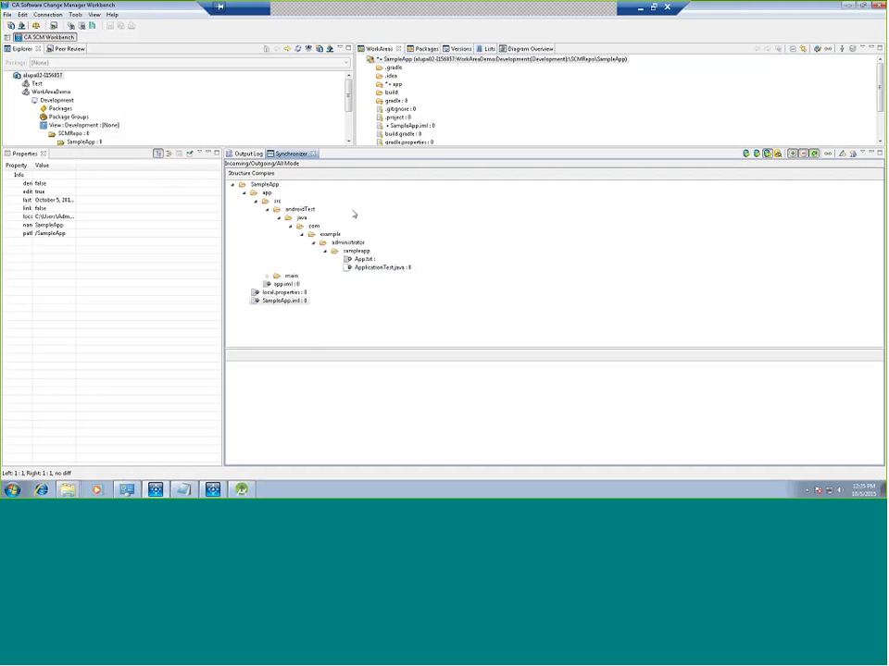
Step: Expand the entire SampleApp comparison tree and scroll through it
{"action": "right_click", "coordinate": [263, 184]}
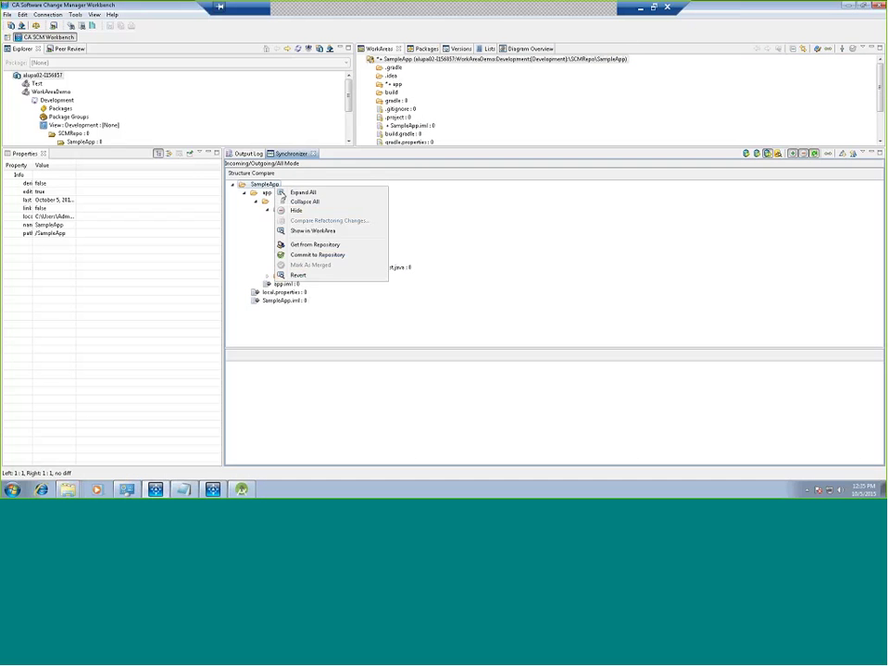
{"action": "left_click", "coordinate": [291, 191]}
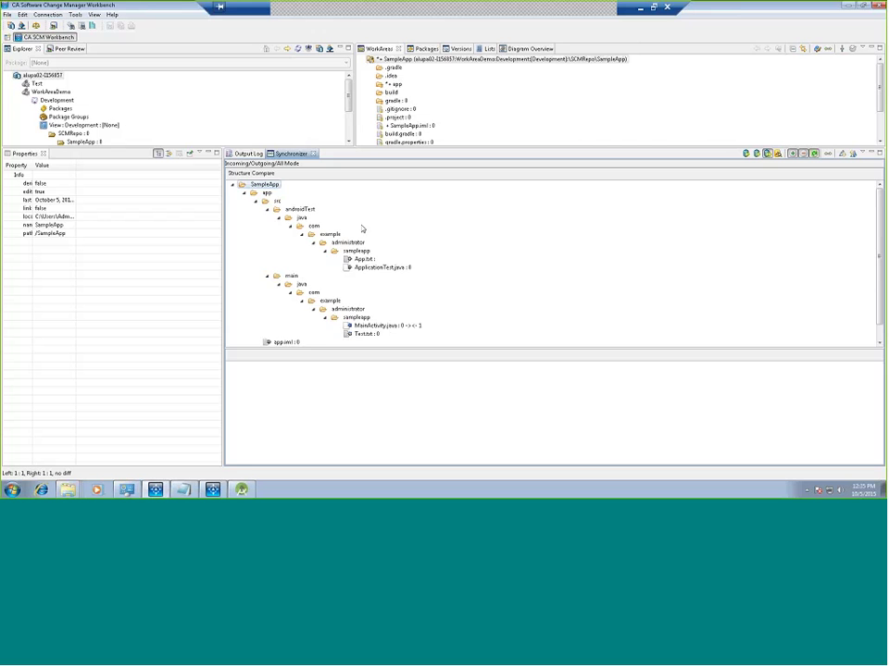
{"action": "scroll", "coordinate": [502, 246], "scroll_direction": "down", "scroll_amount": 1}
{"action": "scroll", "coordinate": [502, 246], "scroll_direction": "up", "scroll_amount": 1}
{"action": "scroll", "coordinate": [406, 293], "scroll_direction": "down", "scroll_amount": 1}
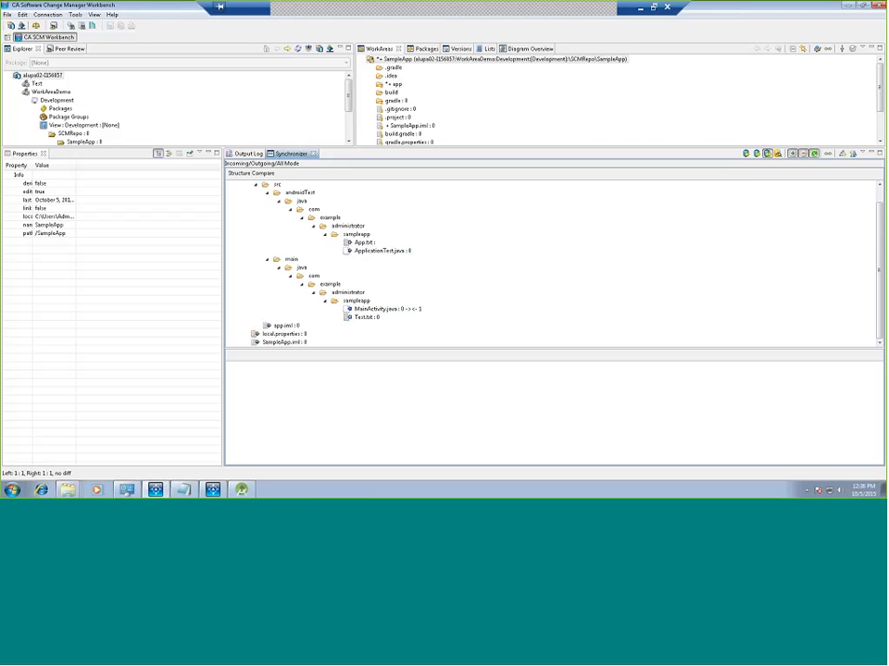
Step: Switch the Synchronizer to Incoming then Outgoing mode and expand the tree again
{"action": "left_click", "coordinate": [747, 155]}
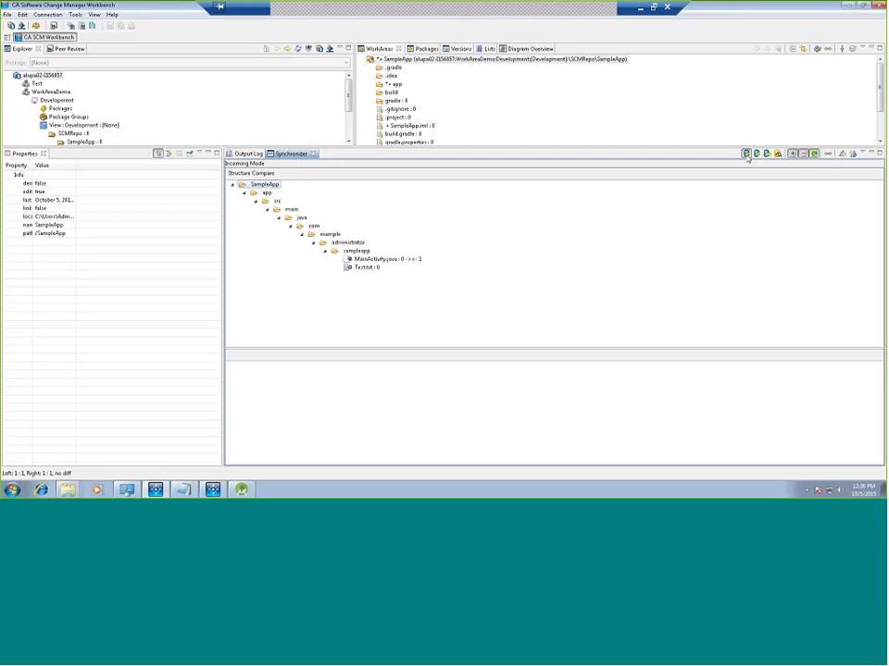
{"action": "left_click", "coordinate": [757, 155]}
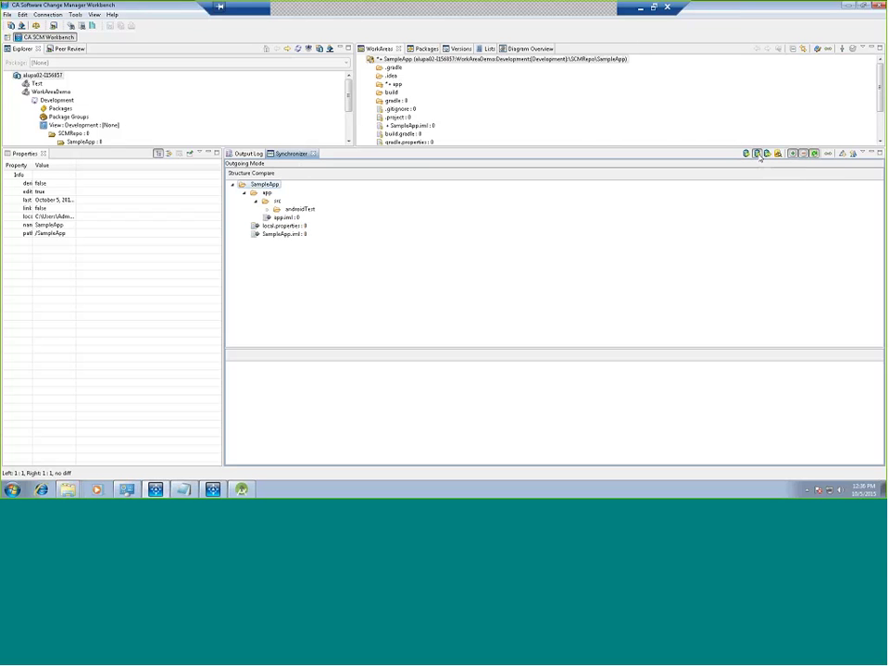
{"action": "right_click", "coordinate": [268, 185]}
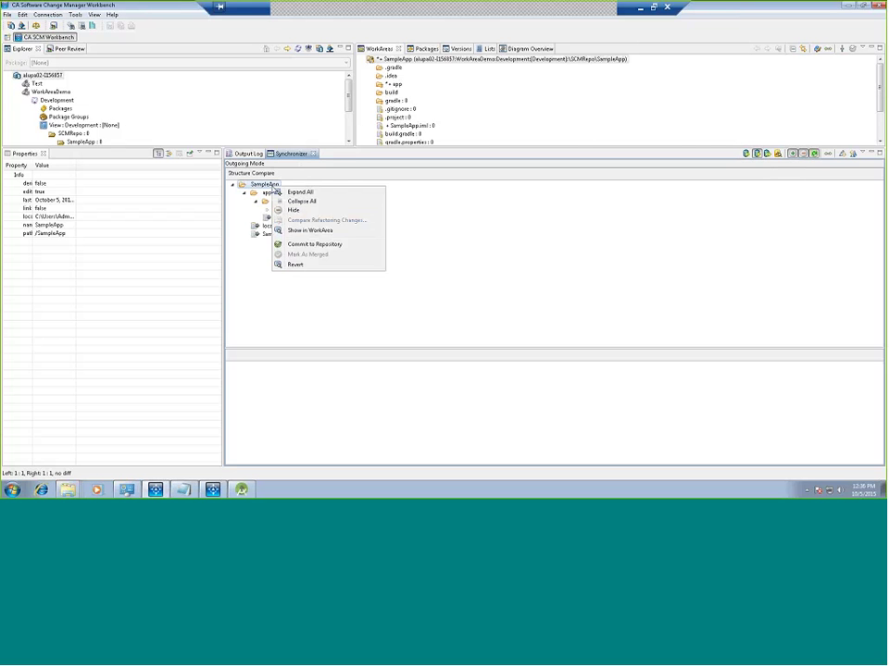
{"action": "left_click", "coordinate": [278, 193]}
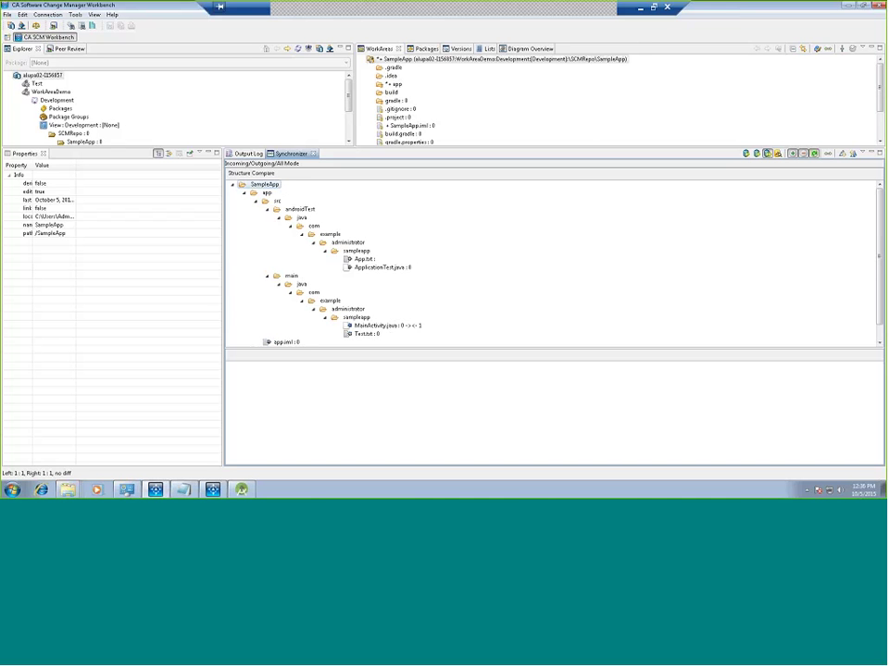
Step: Get the incoming MainActivity.java change for the main sampleapp folder from the repository
{"action": "scroll", "coordinate": [357, 302], "scroll_direction": "down", "scroll_amount": 1}
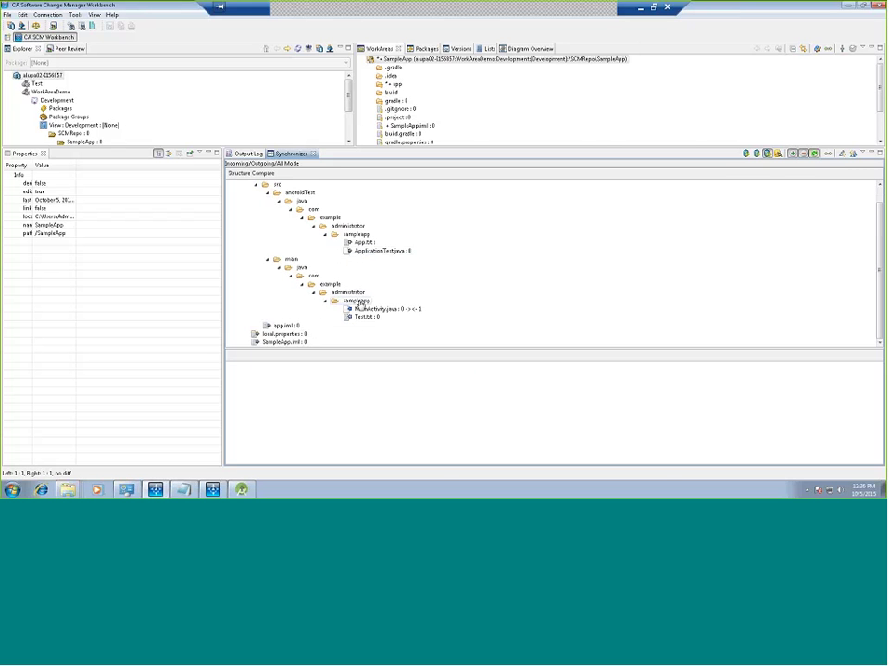
{"action": "right_click", "coordinate": [359, 303]}
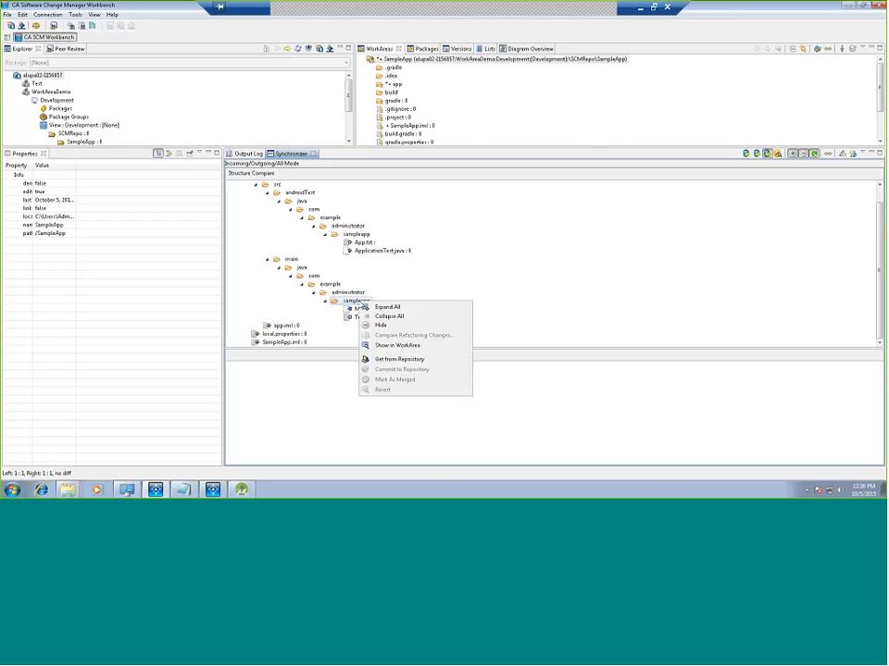
{"action": "left_click", "coordinate": [376, 361]}
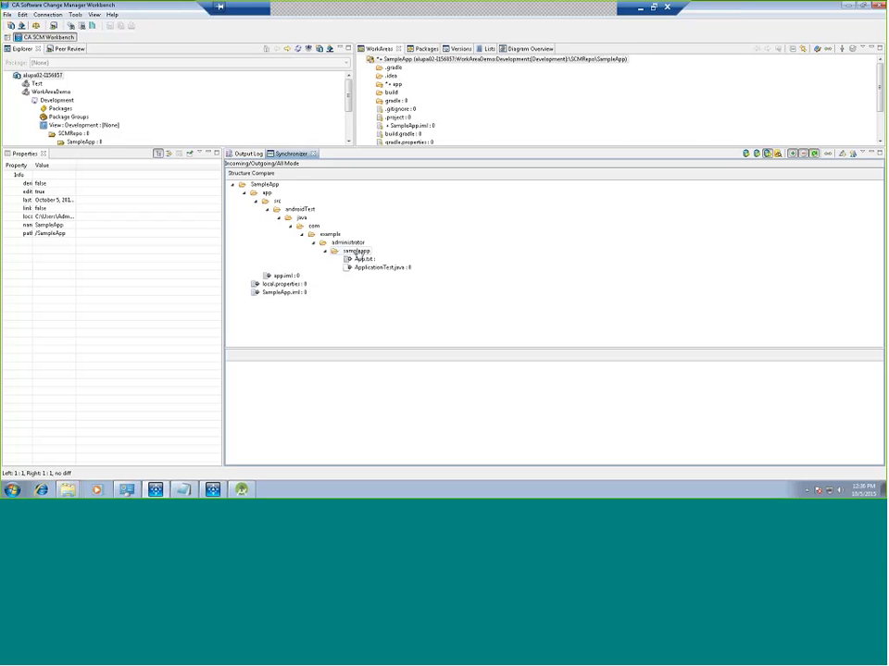
Step: Commit the androidTest sampleapp changes, App.txt and ApplicationTest.java, to the repository
{"action": "left_click", "coordinate": [357, 252]}
{"action": "right_click", "coordinate": [359, 254]}
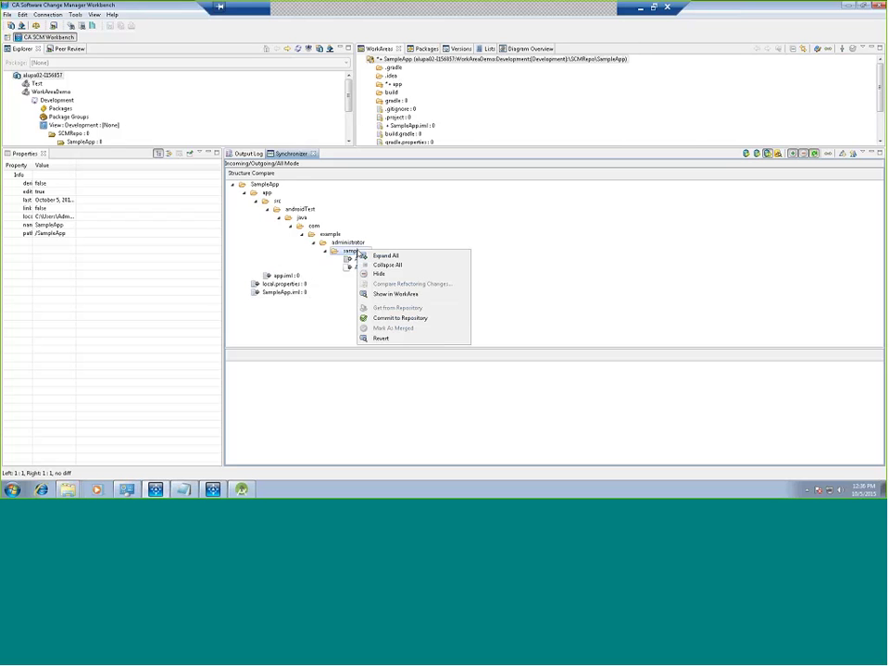
{"action": "left_click", "coordinate": [389, 319]}
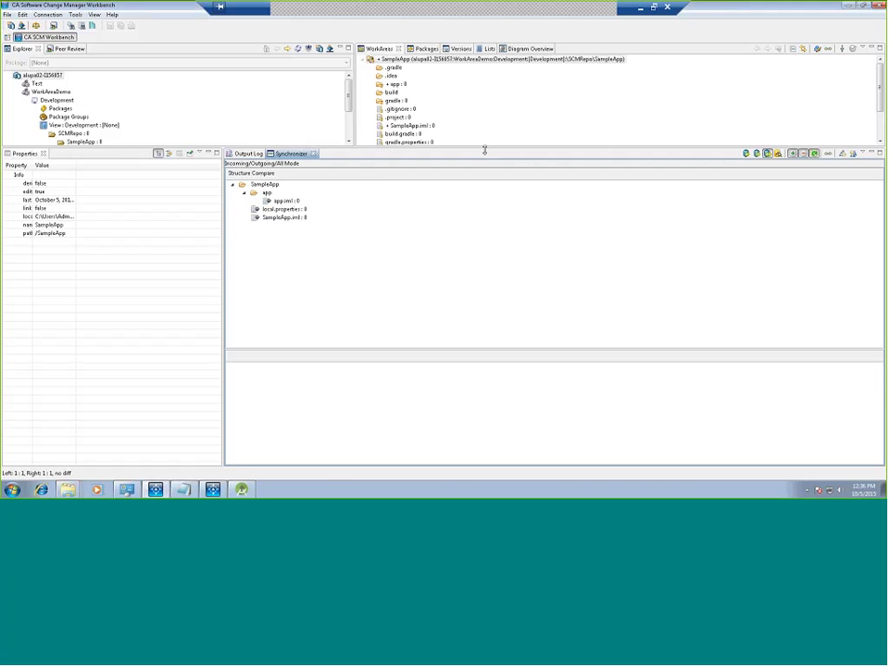
Step: Expand Packages > TestUser > Versions in the Explorer and inspect the App.txt version
{"action": "left_click_drag", "start_coordinate": [483, 150], "coordinate": [484, 271]}
{"action": "left_click", "coordinate": [35, 109]}
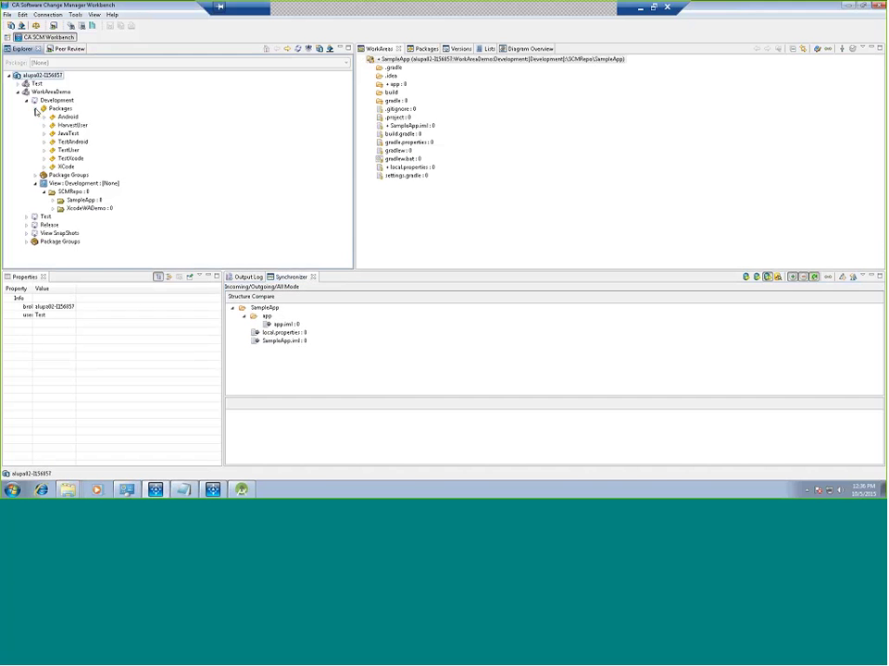
{"action": "left_click", "coordinate": [43, 150]}
{"action": "left_click", "coordinate": [53, 159]}
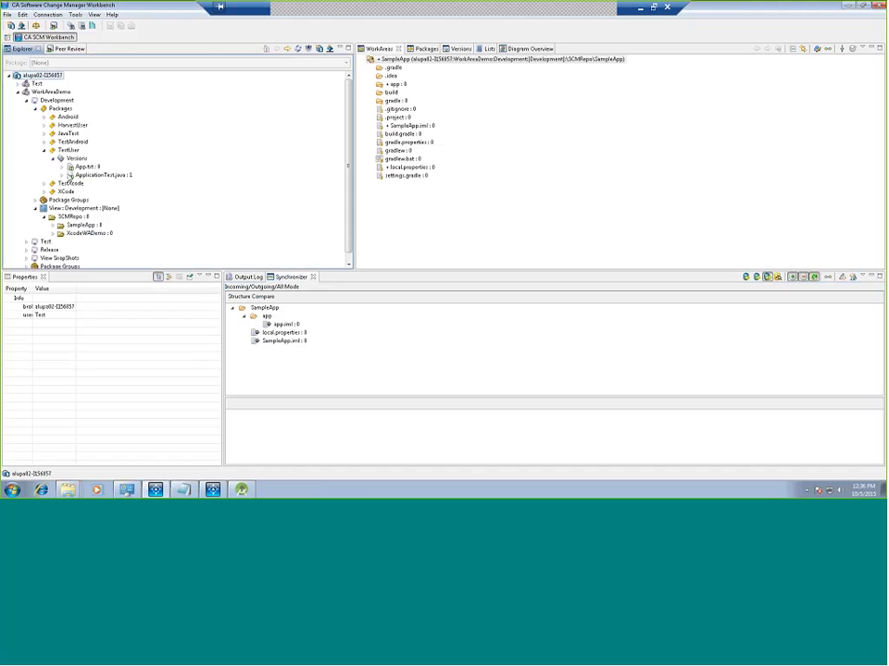
{"action": "left_click", "coordinate": [83, 166]}
Step: Expand the HarvestUser package versions, then inspect the ApplicationTest.java version
{"action": "left_click", "coordinate": [45, 125]}
{"action": "double_click", "coordinate": [72, 134]}
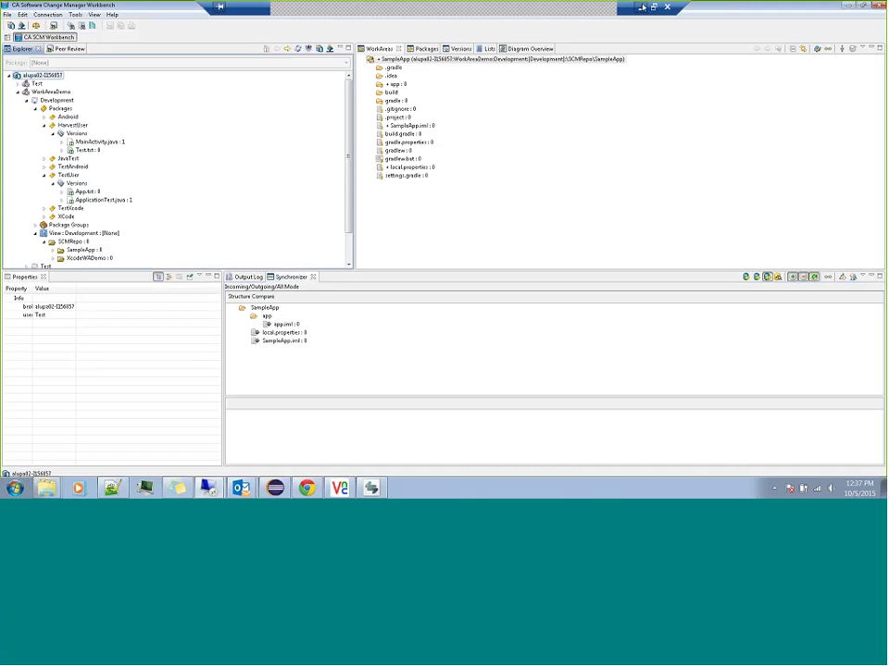
{"action": "left_click", "coordinate": [642, 8]}
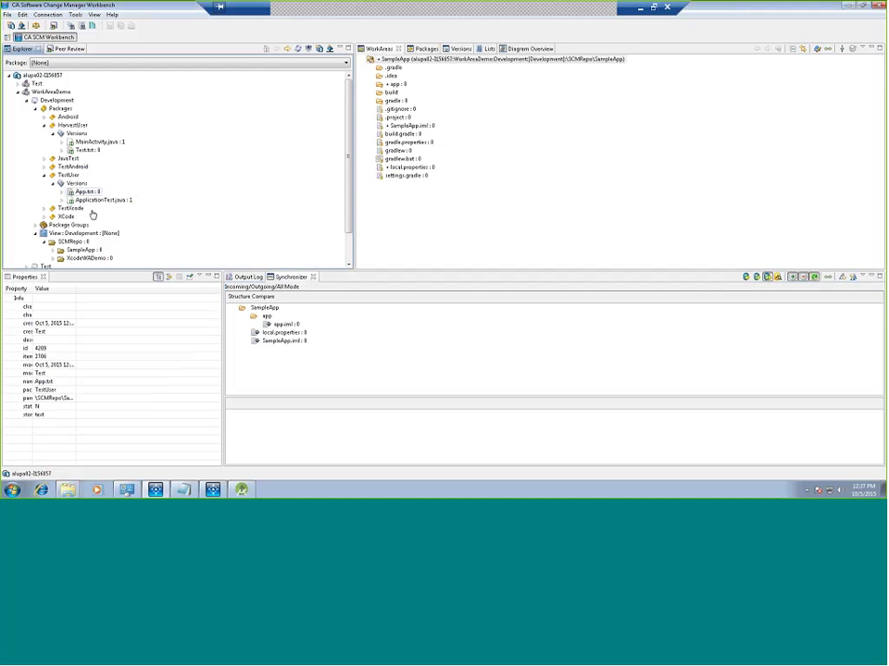
{"action": "left_click", "coordinate": [110, 201]}
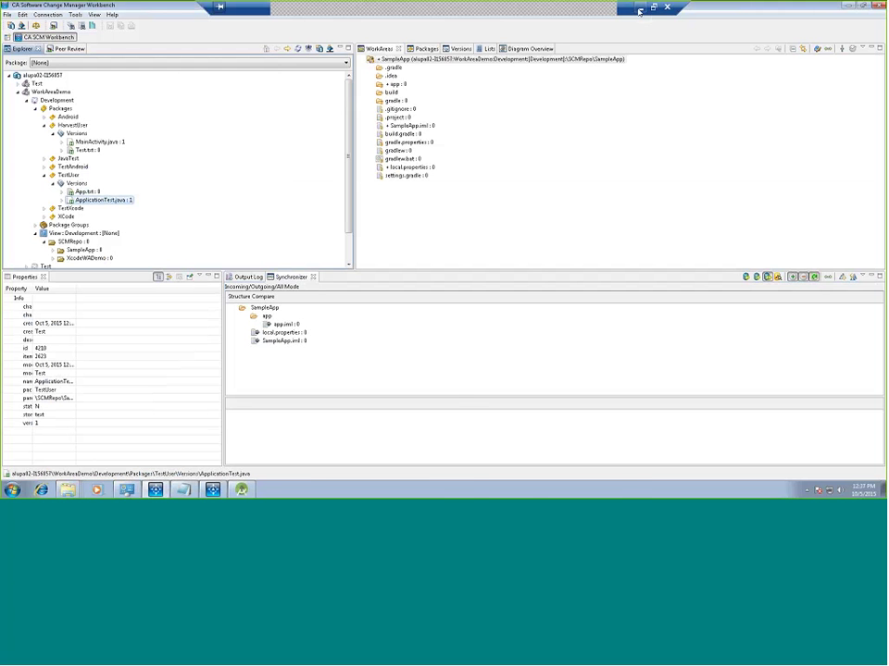
Step: View ApplicationTest.java in Android Studio, then return to the Harvest workbench's SampleApp work area root
{"action": "left_click", "coordinate": [640, 8]}
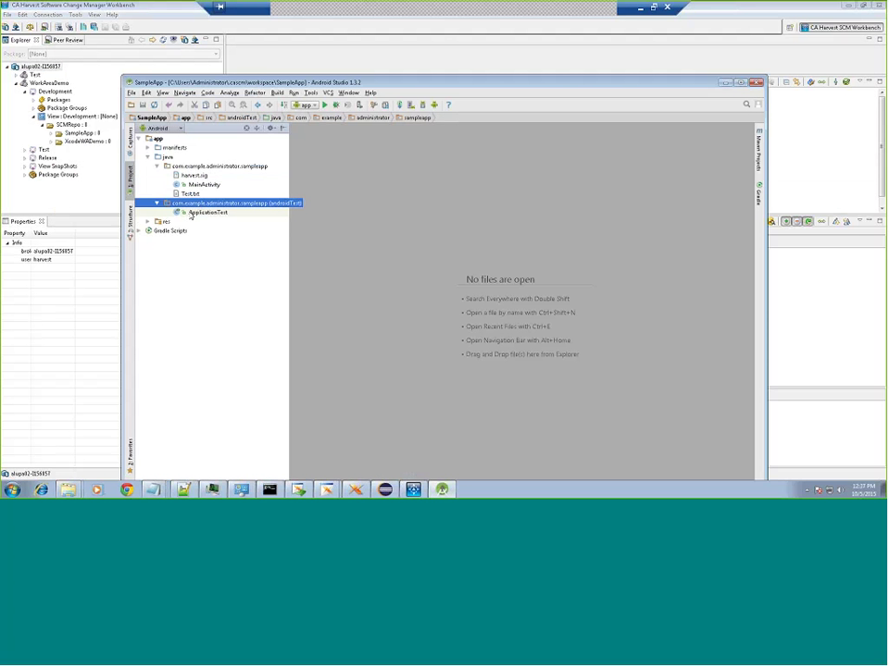
{"action": "left_click", "coordinate": [206, 213]}
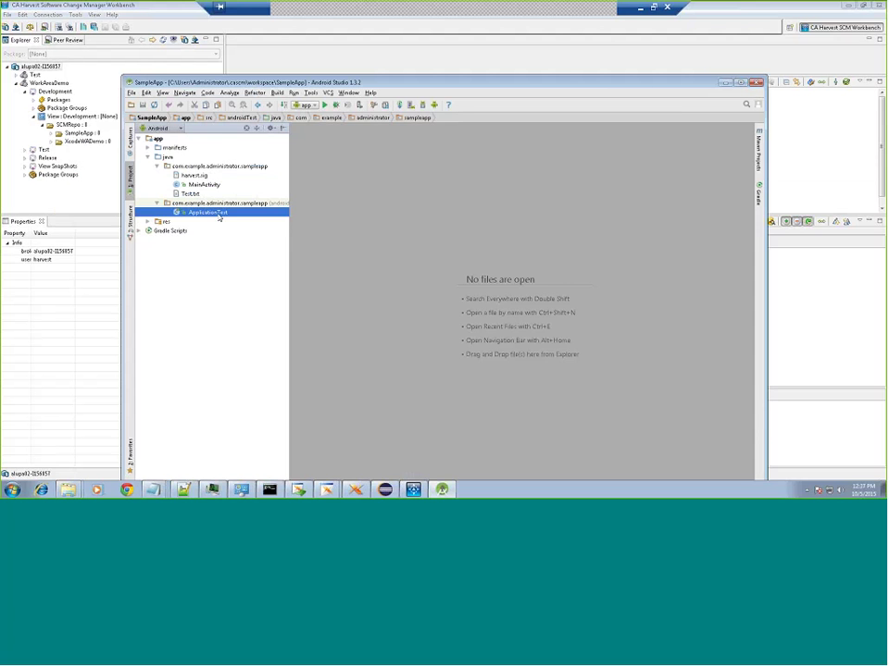
{"action": "double_click", "coordinate": [219, 217]}
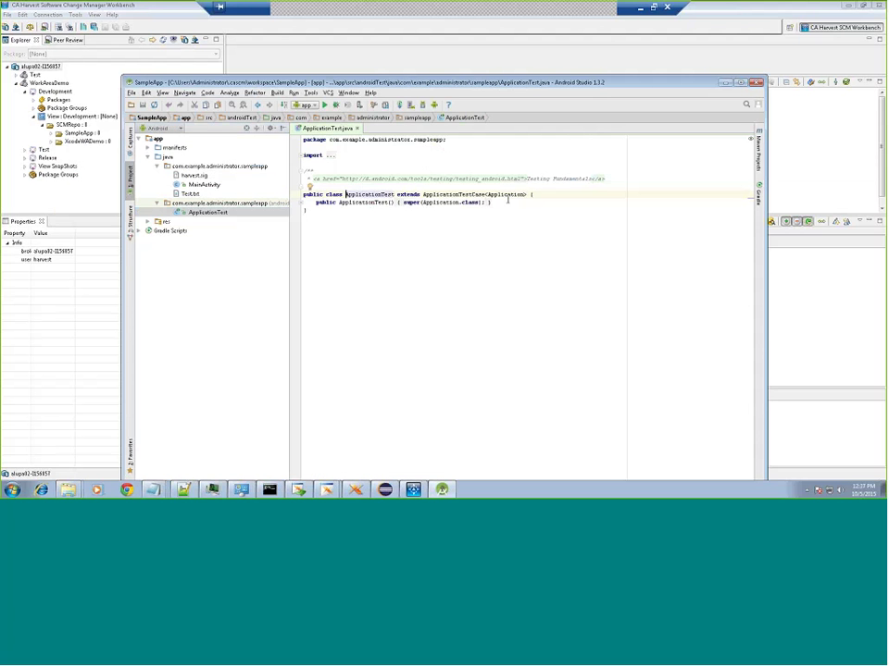
{"action": "left_click", "coordinate": [553, 59]}
{"action": "left_click", "coordinate": [477, 93]}
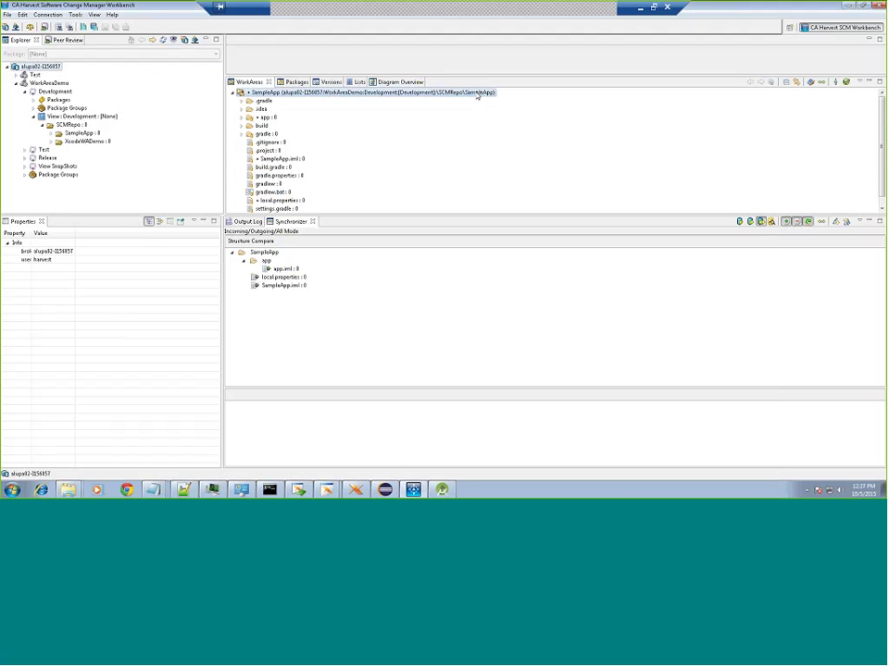
Step: Synchronize the SampleApp work area and get the incoming App.txt and ApplicationTest.java from the repository
{"action": "left_click", "coordinate": [821, 83]}
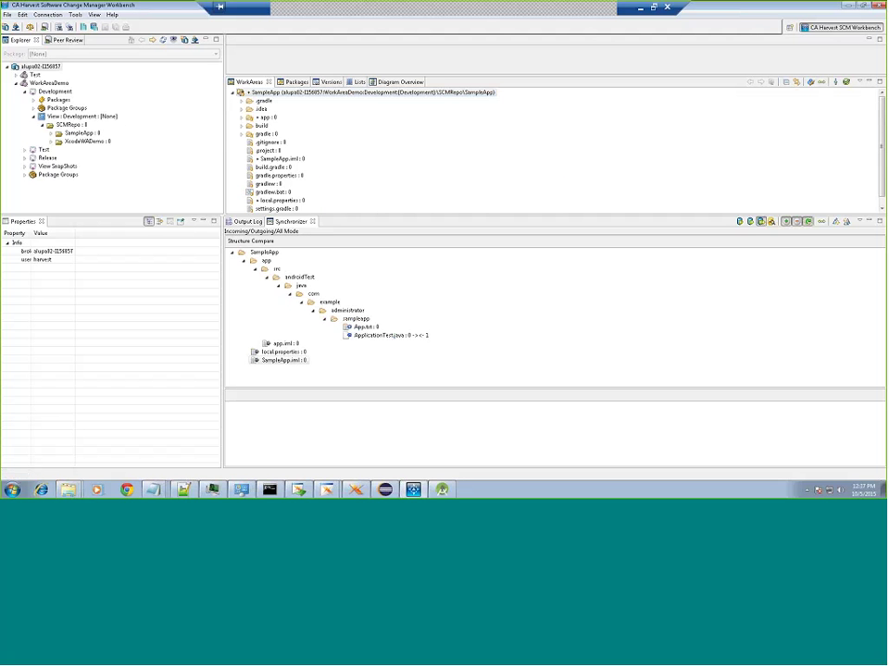
{"action": "right_click", "coordinate": [357, 319]}
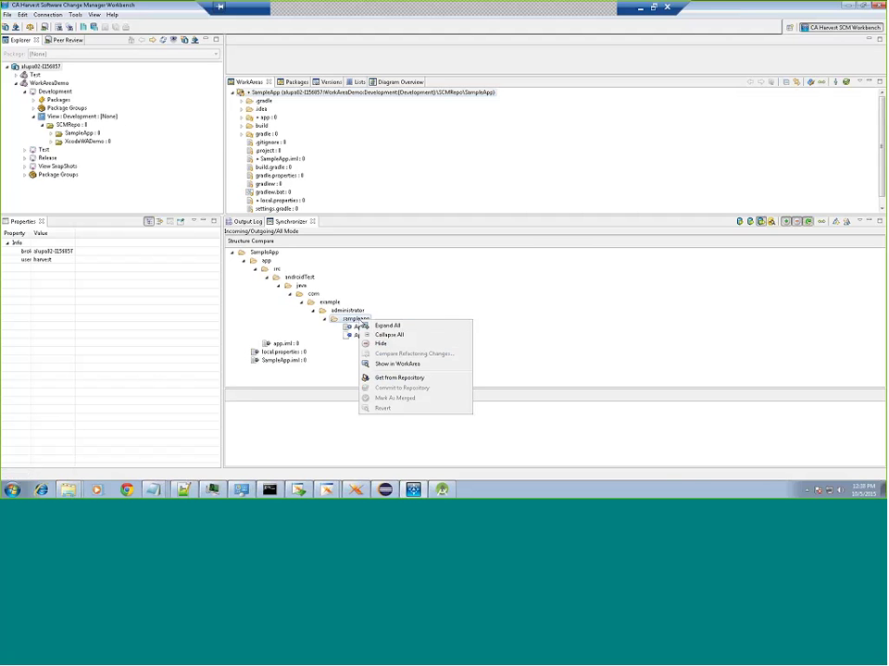
{"action": "left_click", "coordinate": [389, 377]}
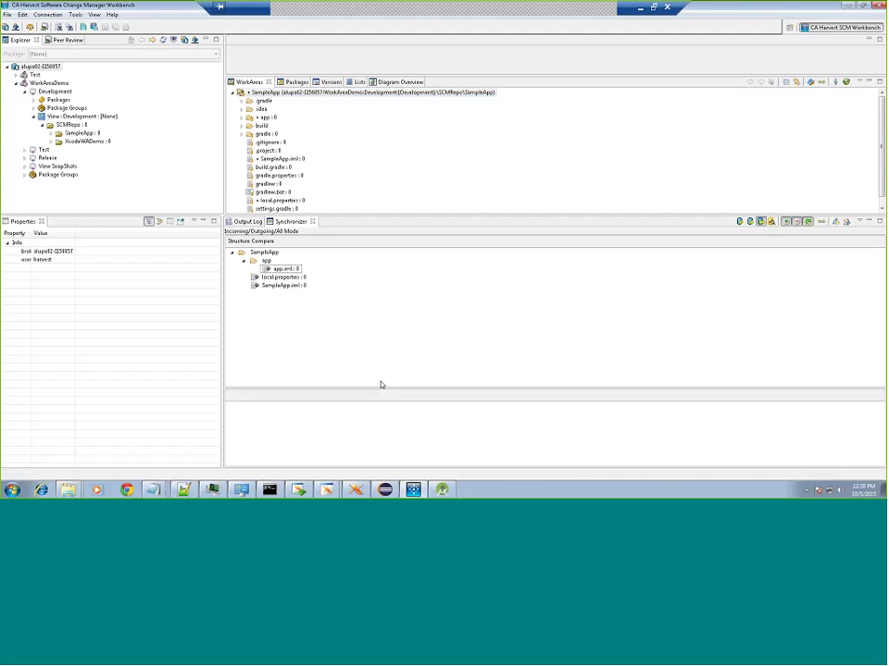
{"action": "mouse_move", "coordinate": [443, 489]}
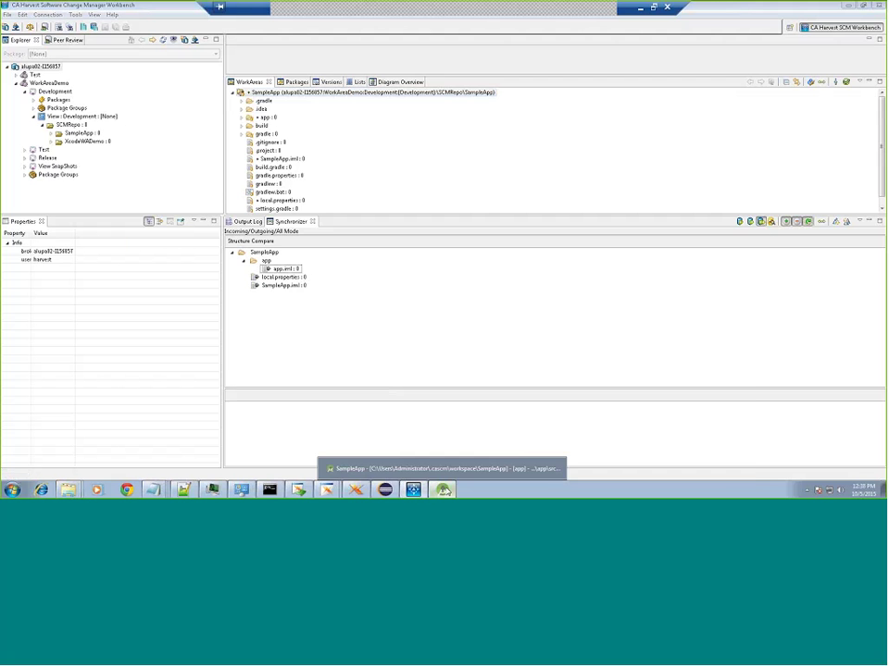
Step: In Android Studio, review App.txt and ApplicationTest.java's new 'change from Tets user' comment, then close ApplicationTest.java
{"action": "left_click", "coordinate": [443, 490]}
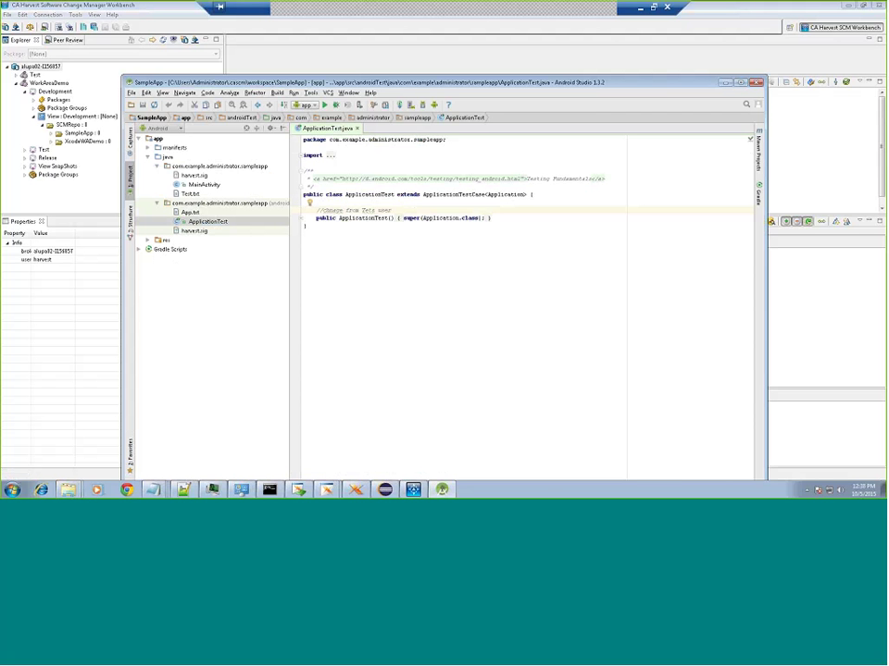
{"action": "left_click", "coordinate": [190, 212]}
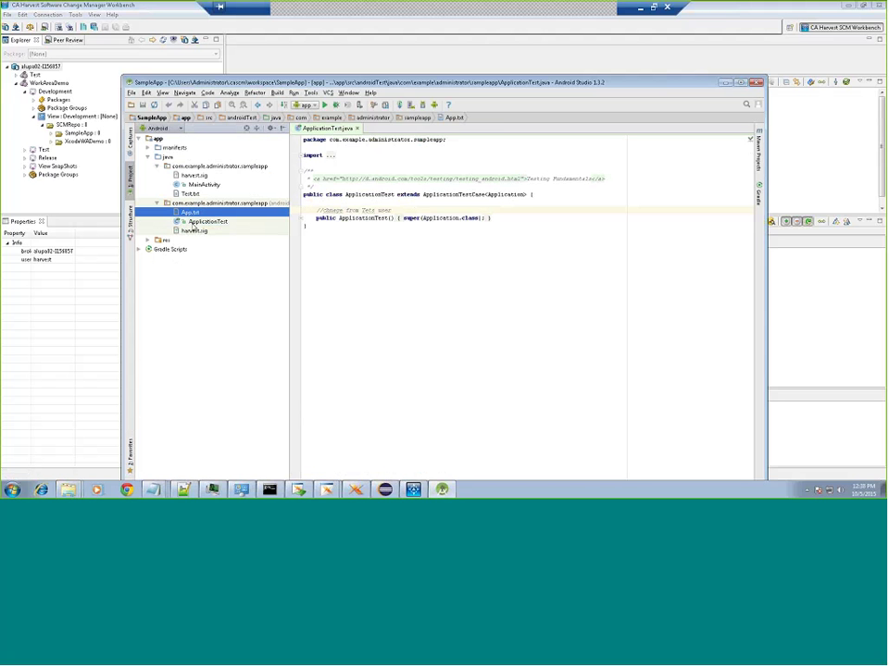
{"action": "left_click", "coordinate": [208, 223]}
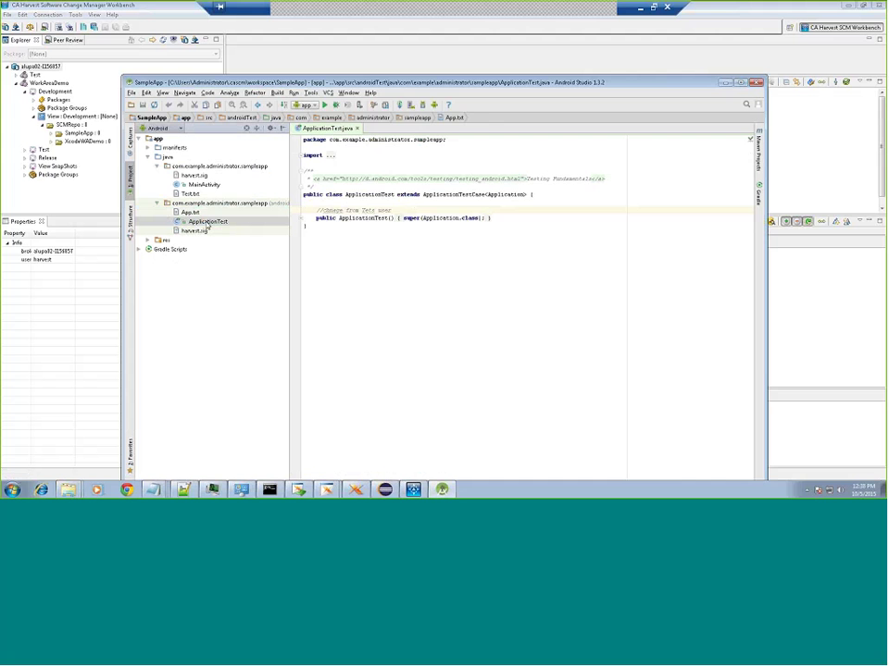
{"action": "left_click_drag", "start_coordinate": [391, 210], "coordinate": [310, 210]}
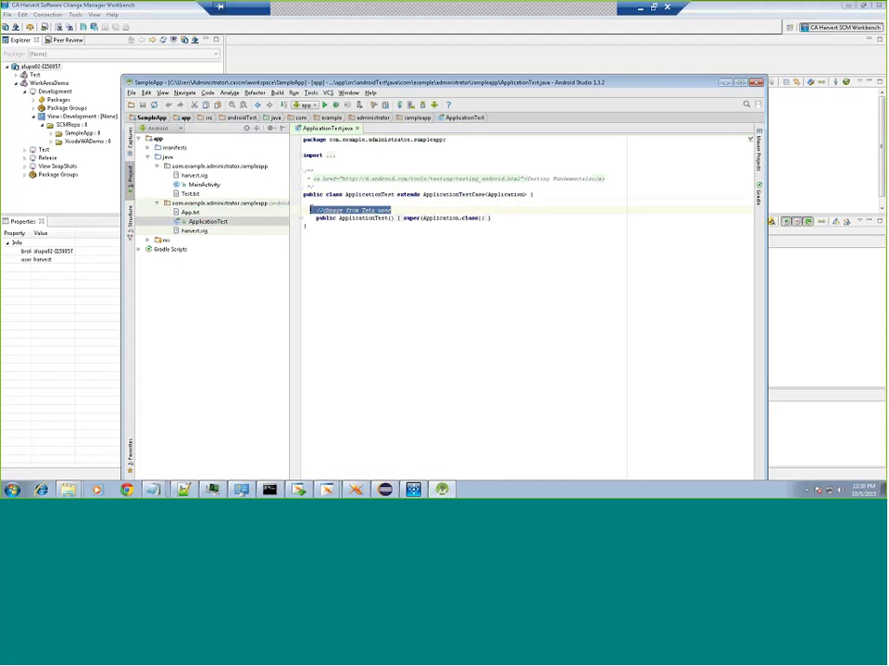
{"action": "left_click", "coordinate": [356, 128]}
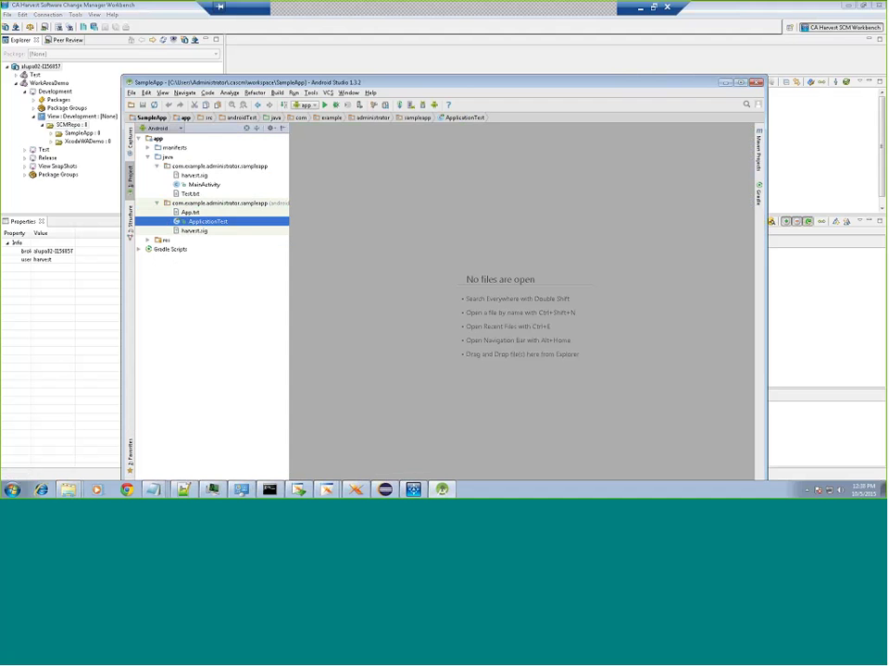
Step: Check the Harvest broker connection properties, then dismiss them and return to Android Studio
{"action": "left_click", "coordinate": [53, 66]}
{"action": "key", "text": "alt+Return"}
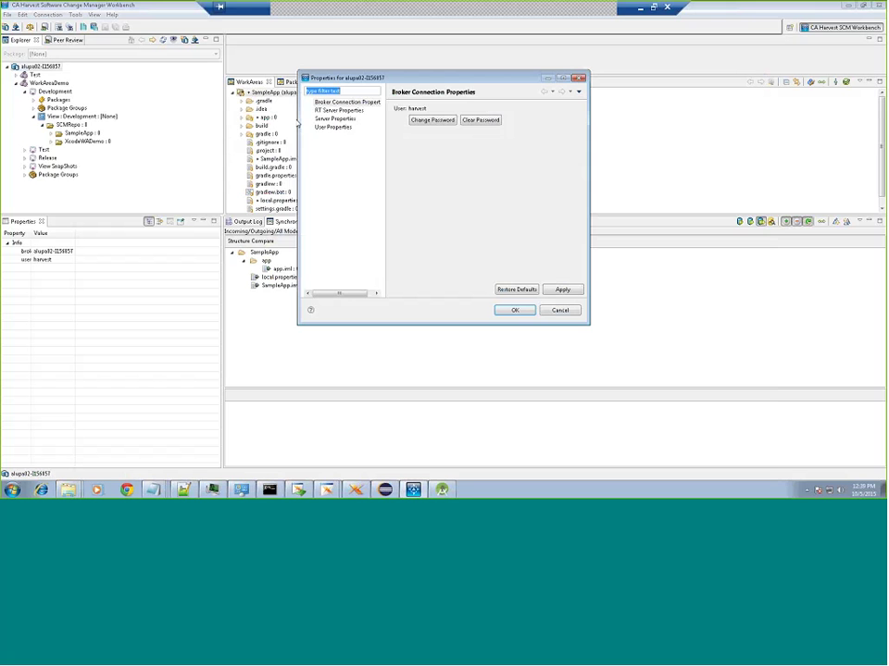
{"action": "key", "text": "Escape"}
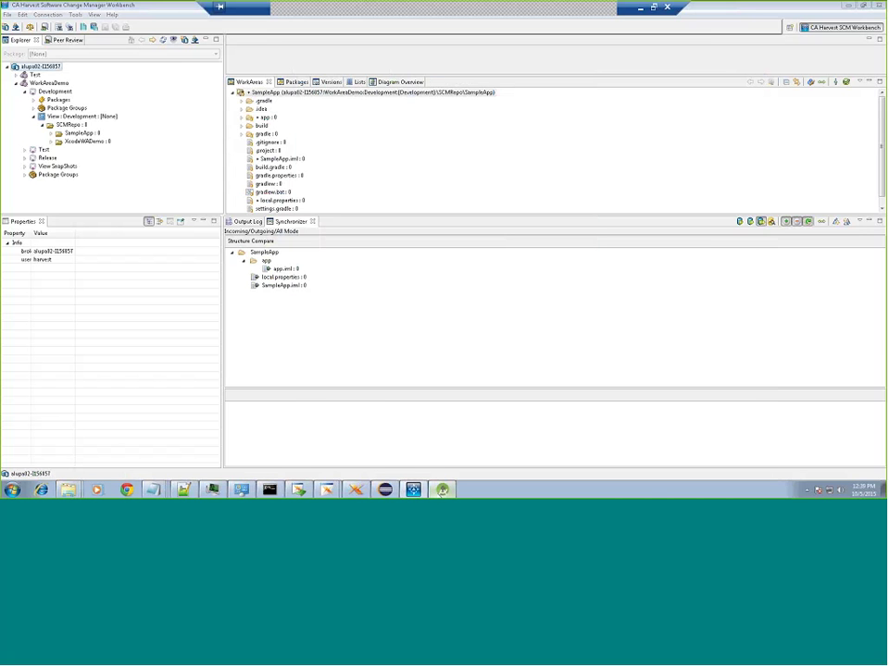
{"action": "key", "text": "alt+Tab"}
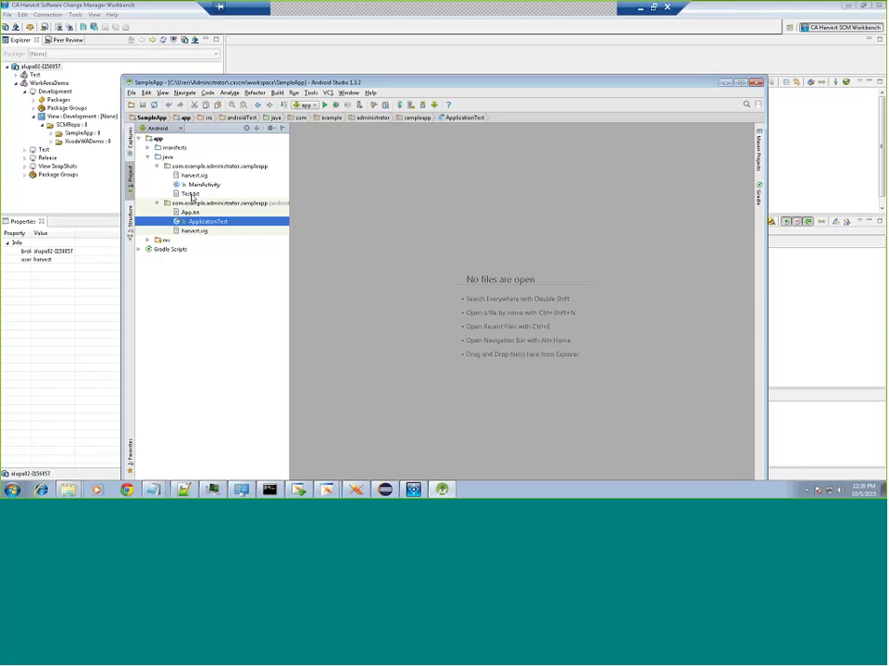
Step: Add a '/change from harvest' line to Test.txt and synchronize the Harvest work area
{"action": "left_click", "coordinate": [190, 195]}
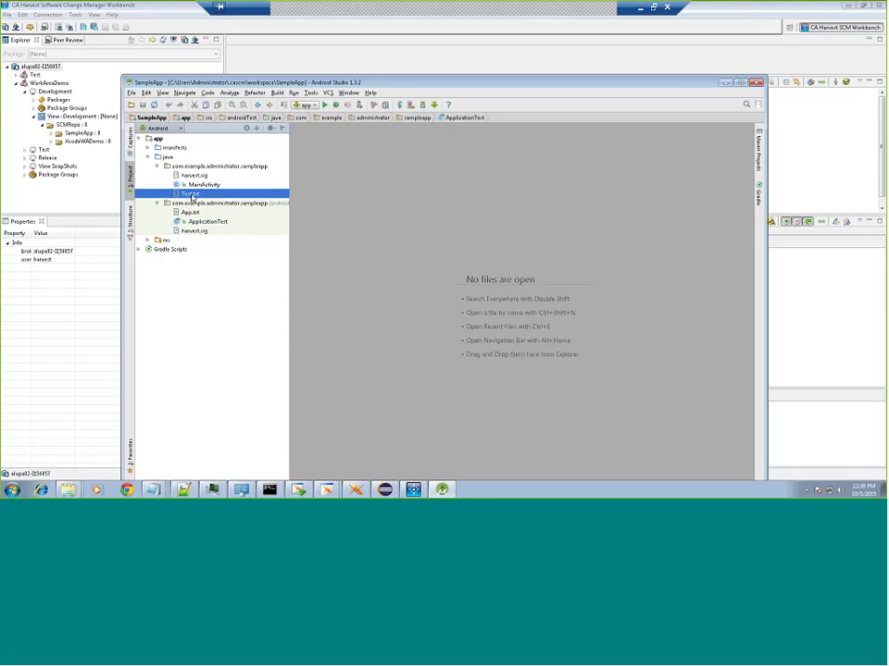
{"action": "double_click", "coordinate": [192, 196]}
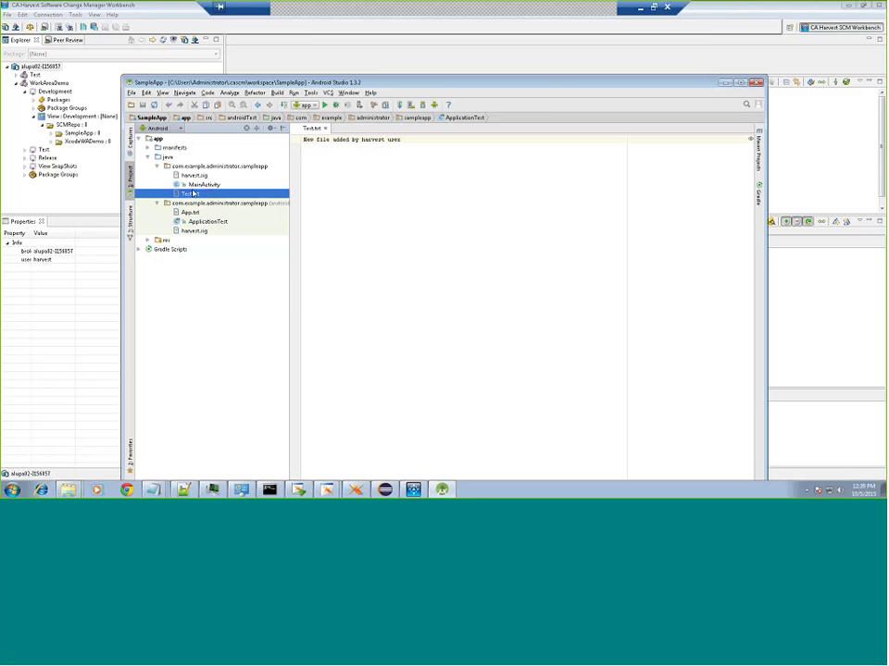
{"action": "left_click", "coordinate": [448, 137]}
{"action": "key", "text": "Return"}
{"action": "key", "text": "Return"}
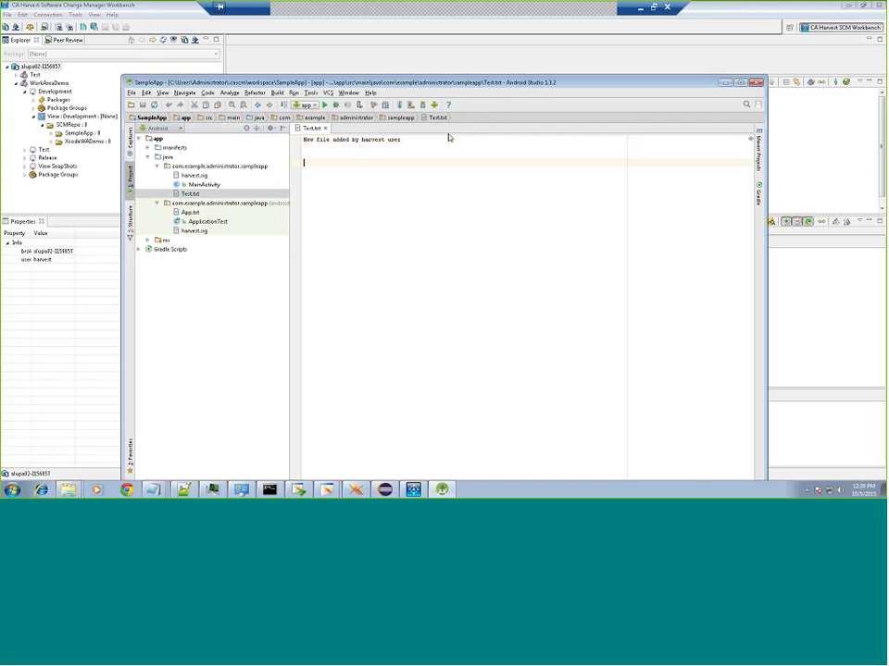
{"action": "type", "text": "/change from harvest"}
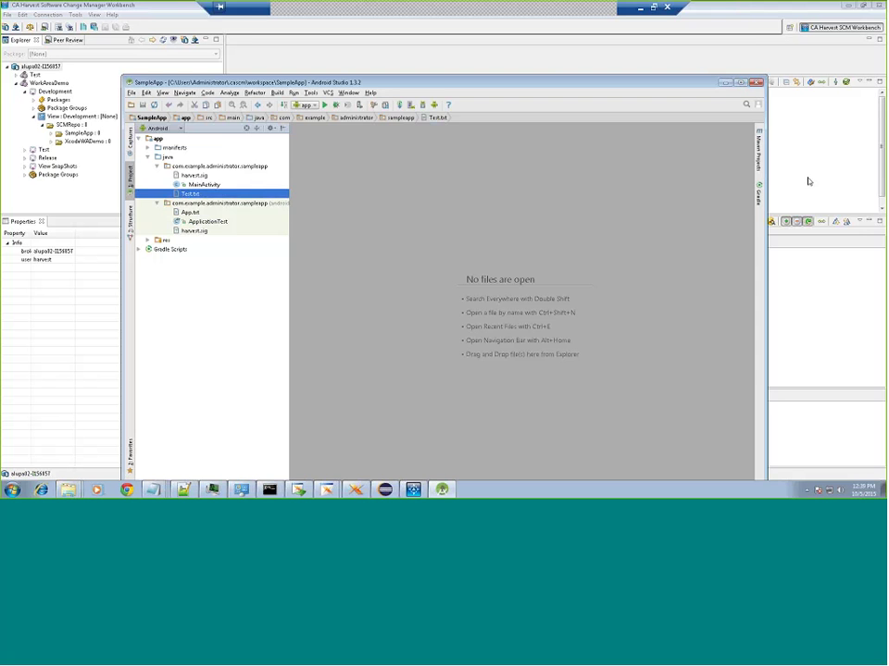
{"action": "left_click", "coordinate": [807, 181]}
{"action": "left_click", "coordinate": [820, 87]}
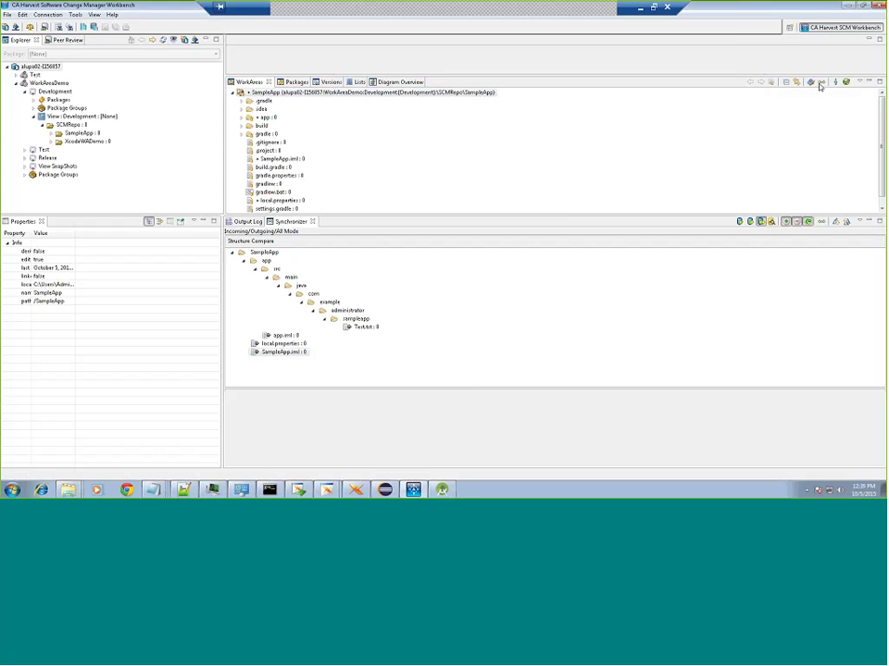
Step: Commit the changed Test.txt to the repository
{"action": "key", "text": "shift+F10"}
{"action": "left_click", "coordinate": [374, 398]}
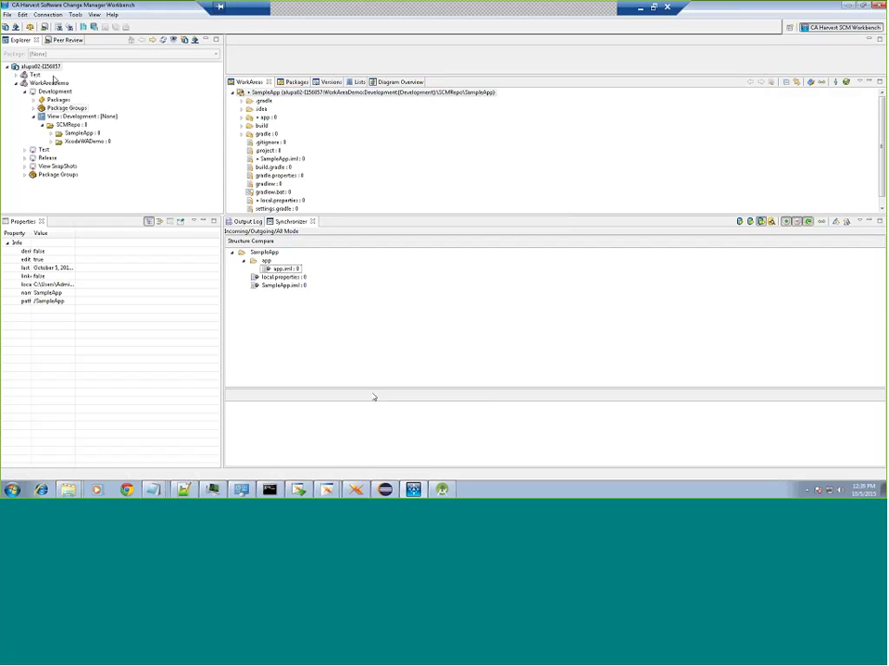
{"action": "left_click", "coordinate": [639, 9]}
Step: Expand Packages > HarvestUser > Versions in the Explorer tree
{"action": "left_click", "coordinate": [33, 99]}
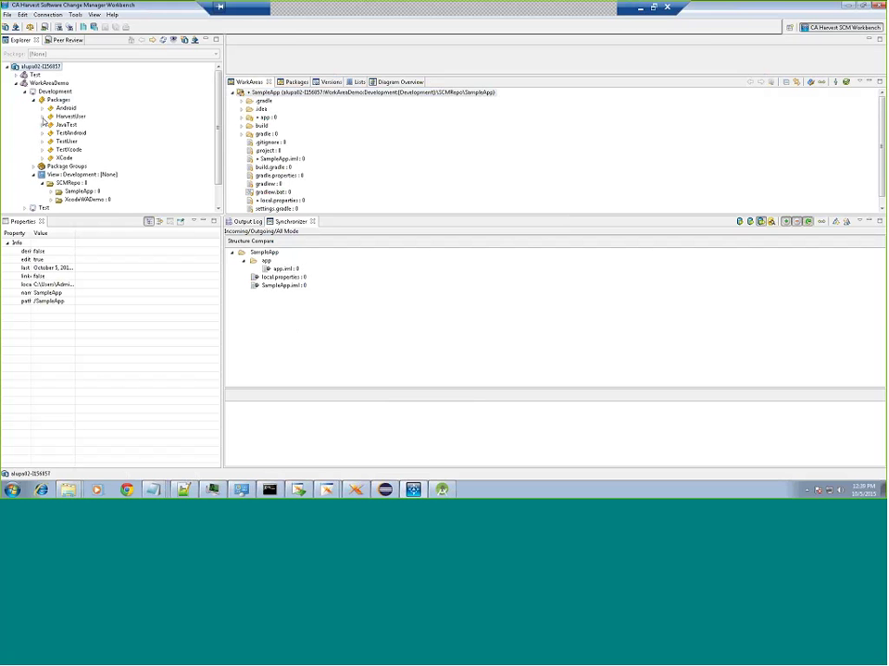
{"action": "left_click", "coordinate": [43, 117]}
{"action": "left_click", "coordinate": [51, 125]}
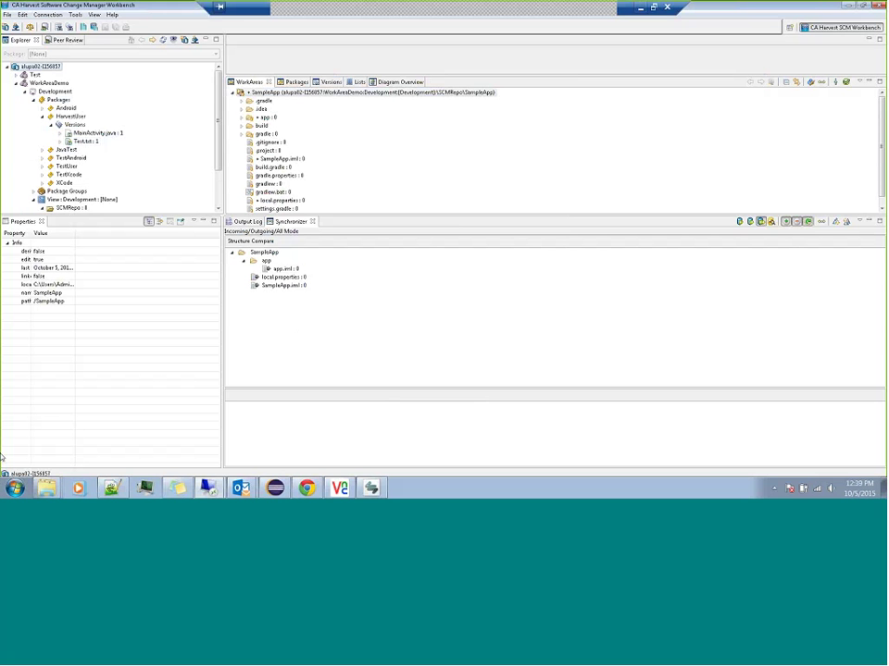
Step: In Android Studio, add '//edit performed from TestUser' as Test.txt's second line and save
{"action": "key", "text": "super+d"}
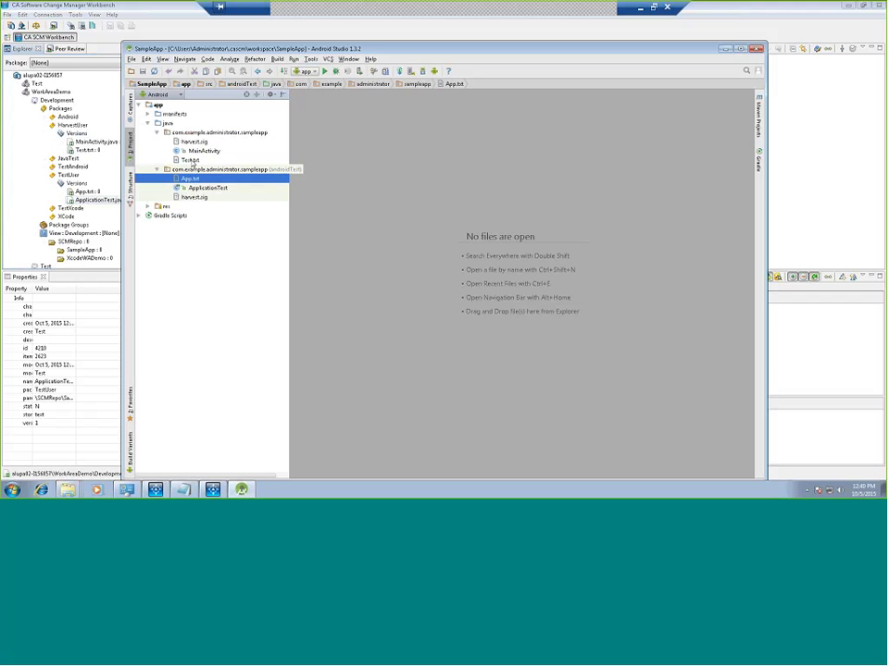
{"action": "left_click", "coordinate": [193, 162]}
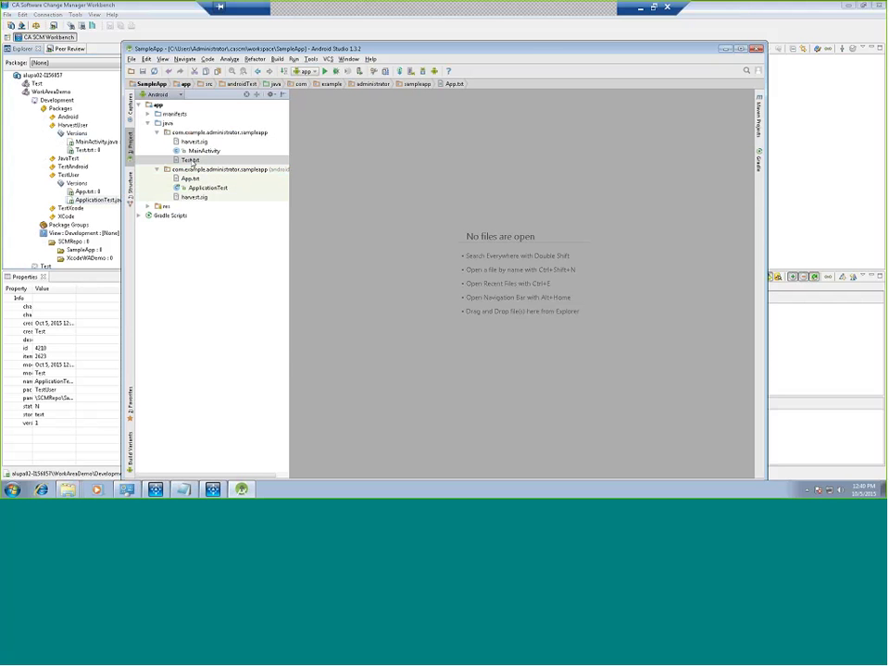
{"action": "double_click", "coordinate": [192, 161]}
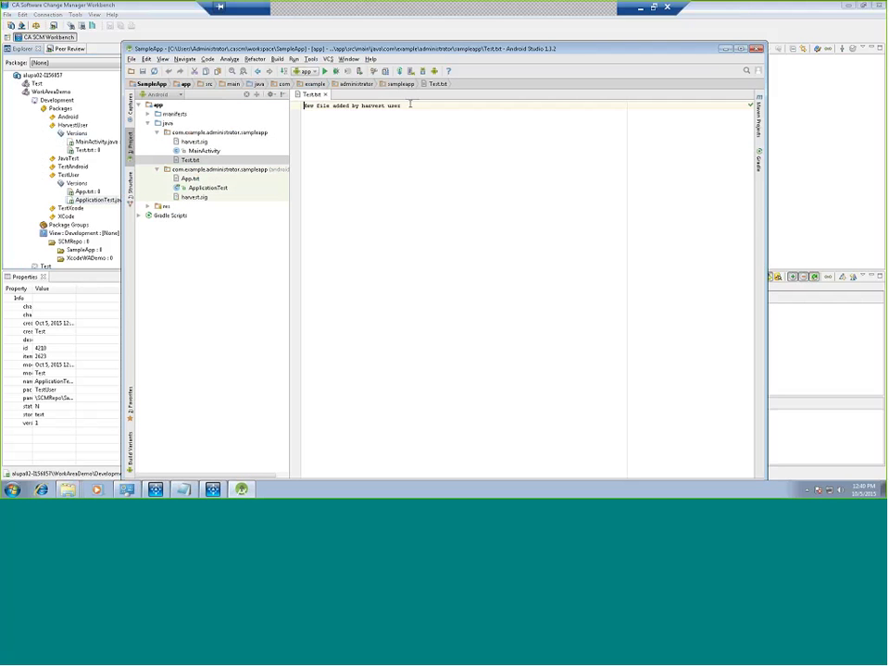
{"action": "left_click", "coordinate": [410, 104]}
{"action": "key", "text": "Return"}
{"action": "key", "text": "Return"}
{"action": "type", "text": "//"}
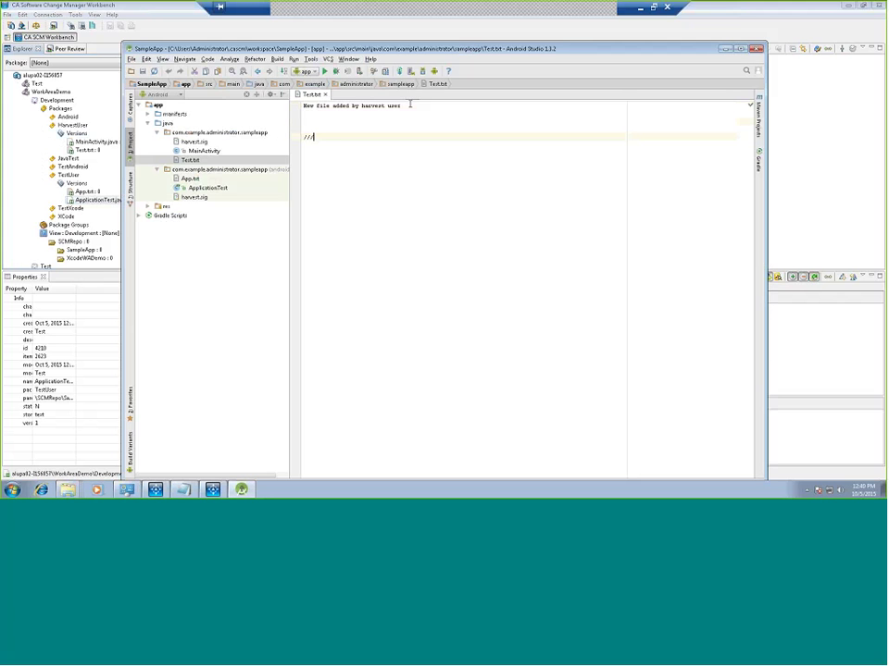
{"action": "type", "text": "edit performed from TestUser"}
{"action": "key", "text": "ctrl+s"}
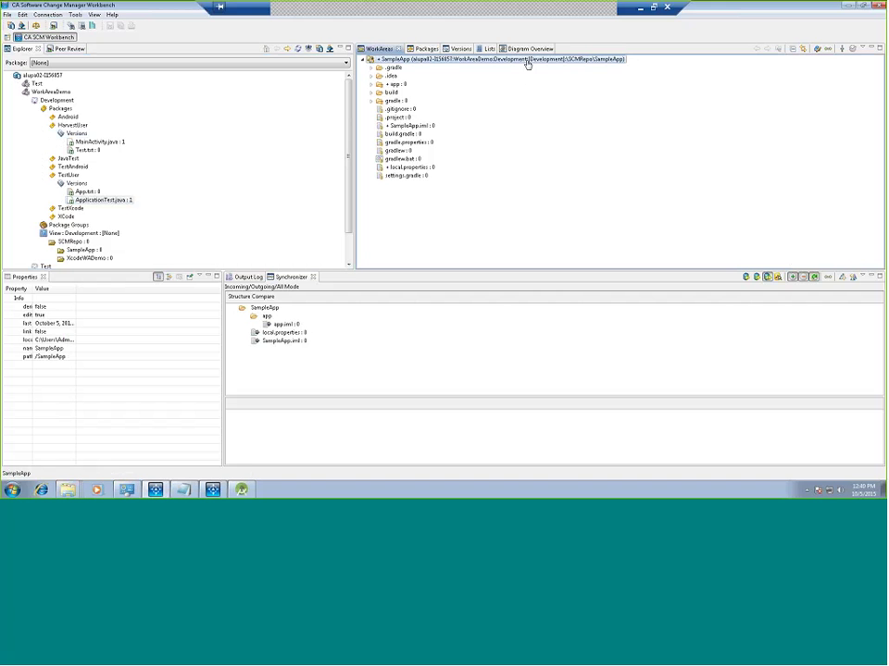
Step: Refresh the Synchronizer and open the conflicting Test.txt in Text Compare
{"action": "left_click", "coordinate": [829, 49]}
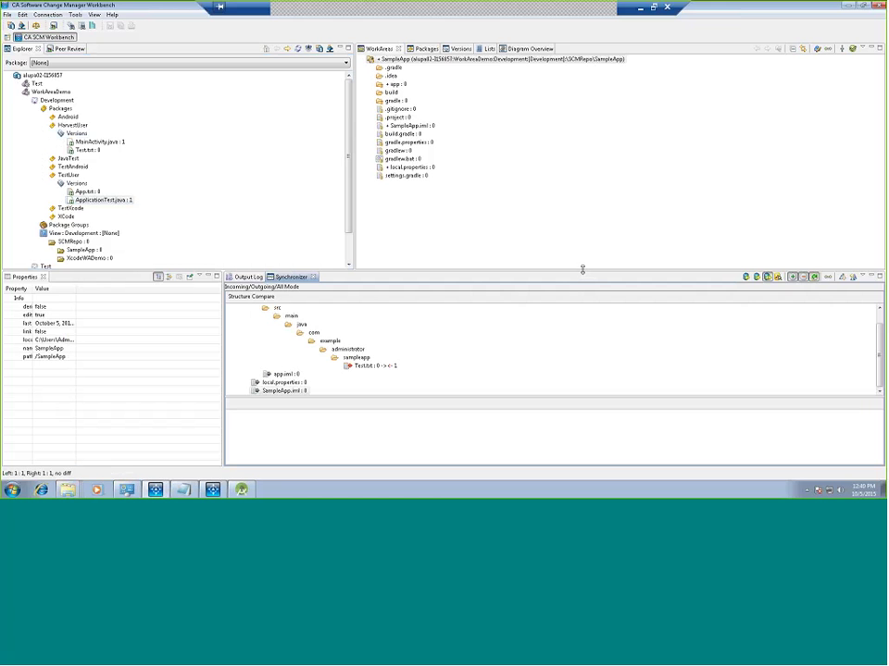
{"action": "left_click_drag", "start_coordinate": [582, 269], "coordinate": [583, 196]}
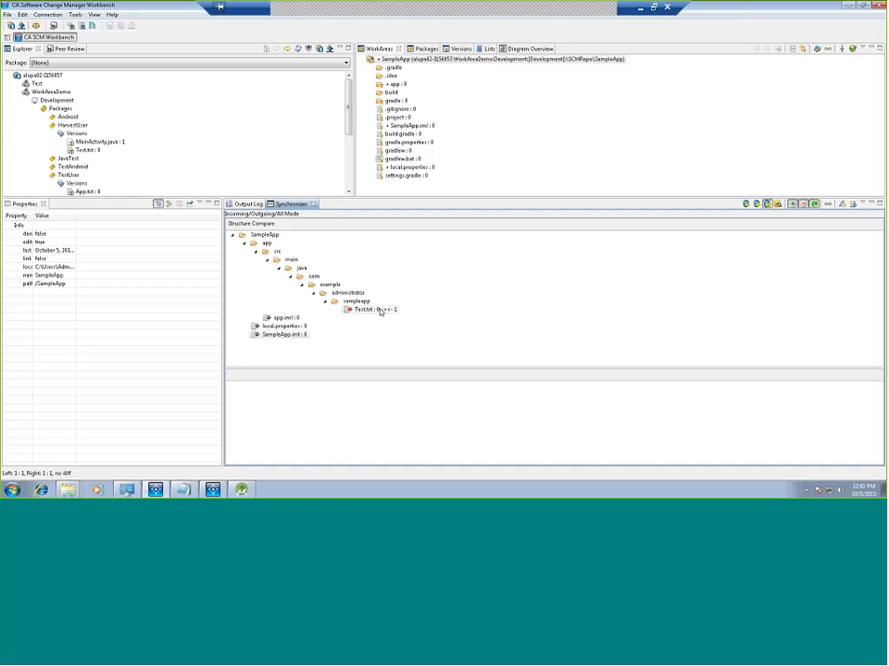
{"action": "left_click", "coordinate": [379, 311]}
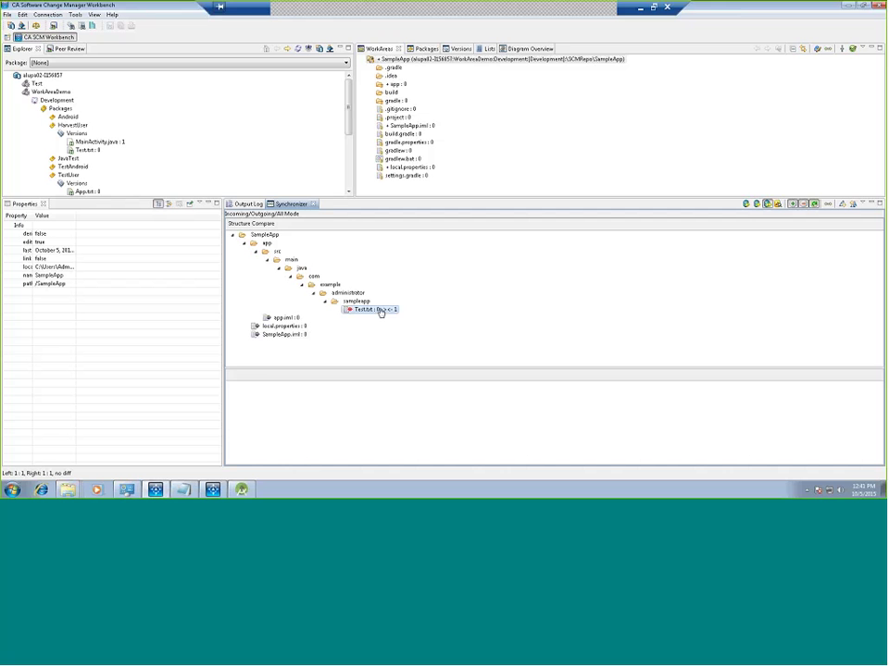
{"action": "double_click", "coordinate": [379, 311]}
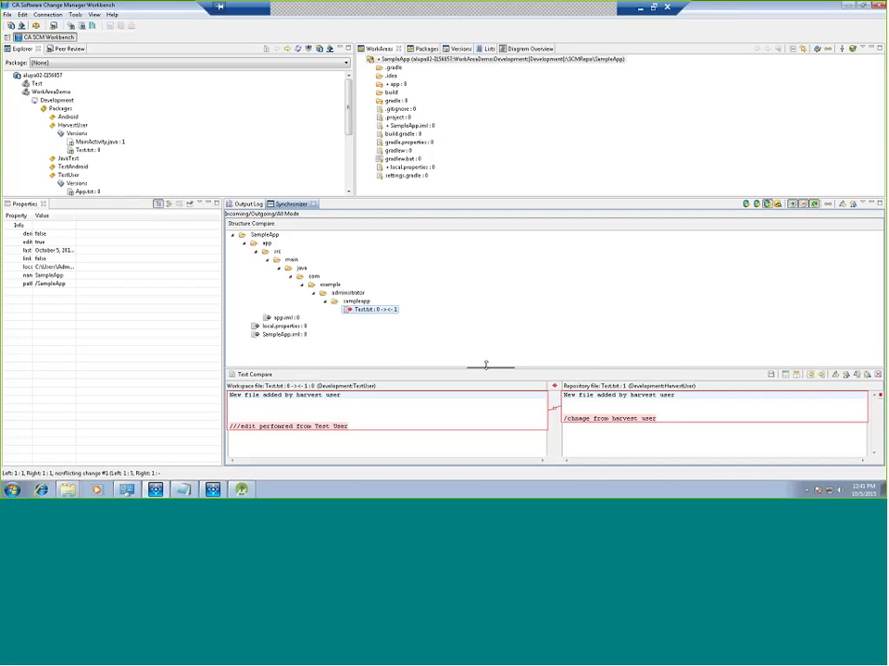
{"action": "left_click_drag", "start_coordinate": [486, 366], "coordinate": [477, 318]}
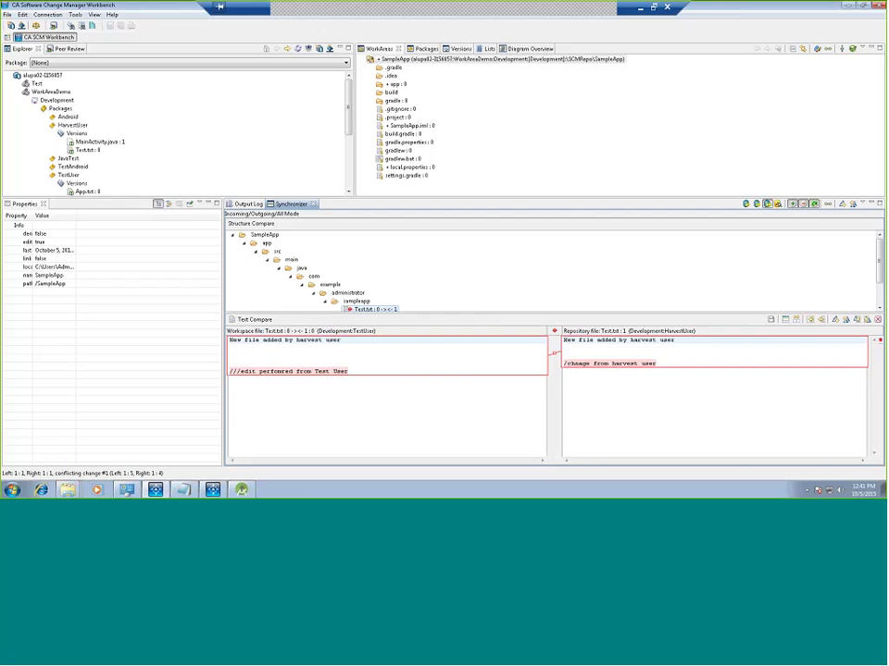
{"action": "left_click_drag", "start_coordinate": [659, 315], "coordinate": [659, 352]}
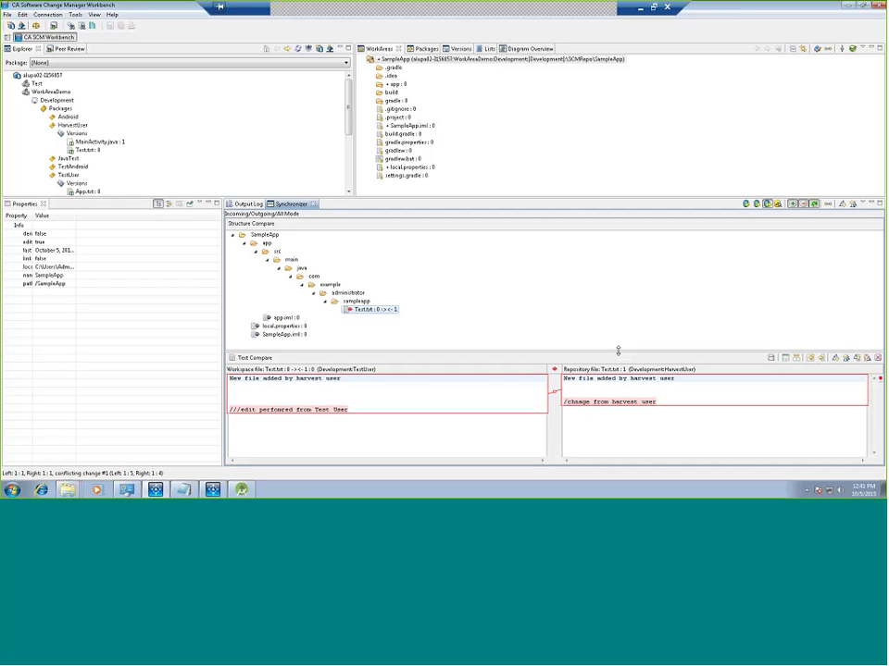
Step: Copy the repository's '/chage from harvest user' line below the Test User edit, then close Text Compare
{"action": "left_click", "coordinate": [659, 401]}
{"action": "left_click", "coordinate": [560, 411], "text": "shift"}
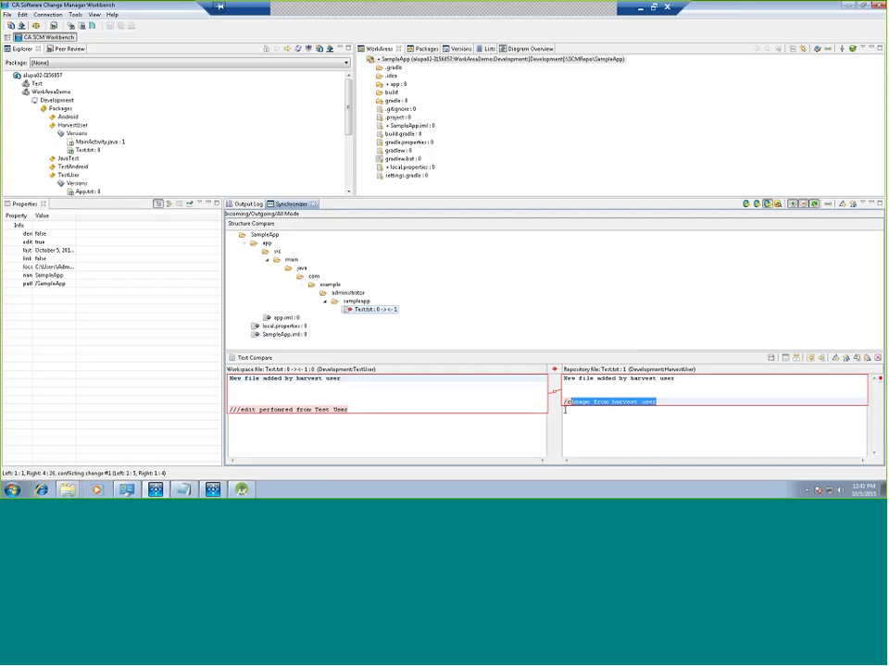
{"action": "left_click", "coordinate": [382, 412]}
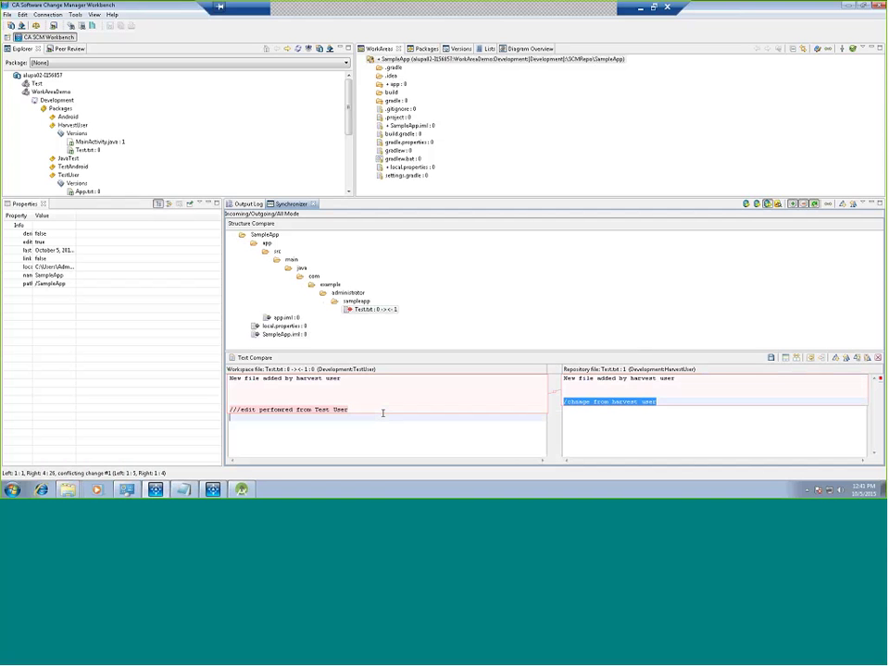
{"action": "left_click", "coordinate": [769, 359]}
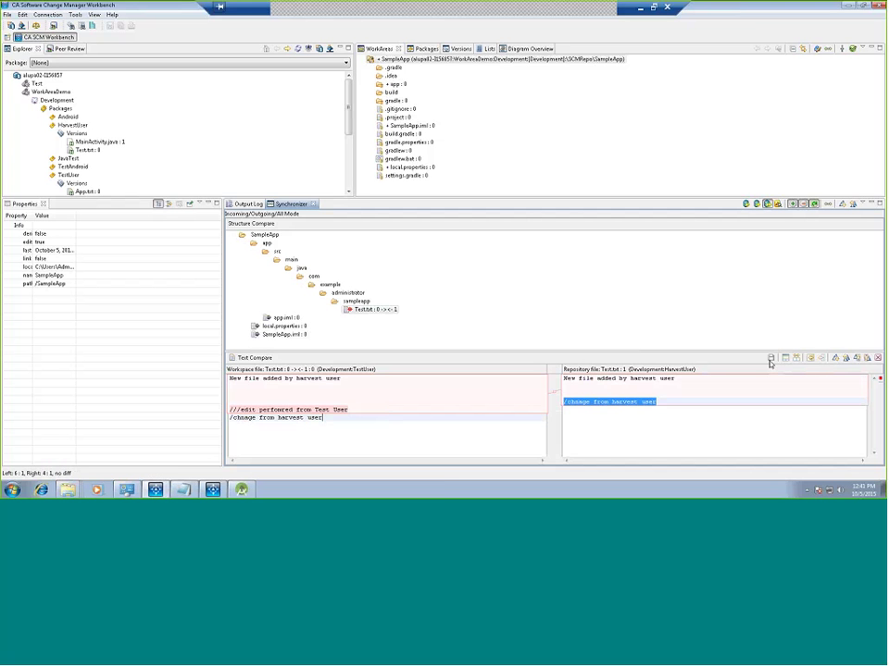
{"action": "left_click", "coordinate": [876, 360]}
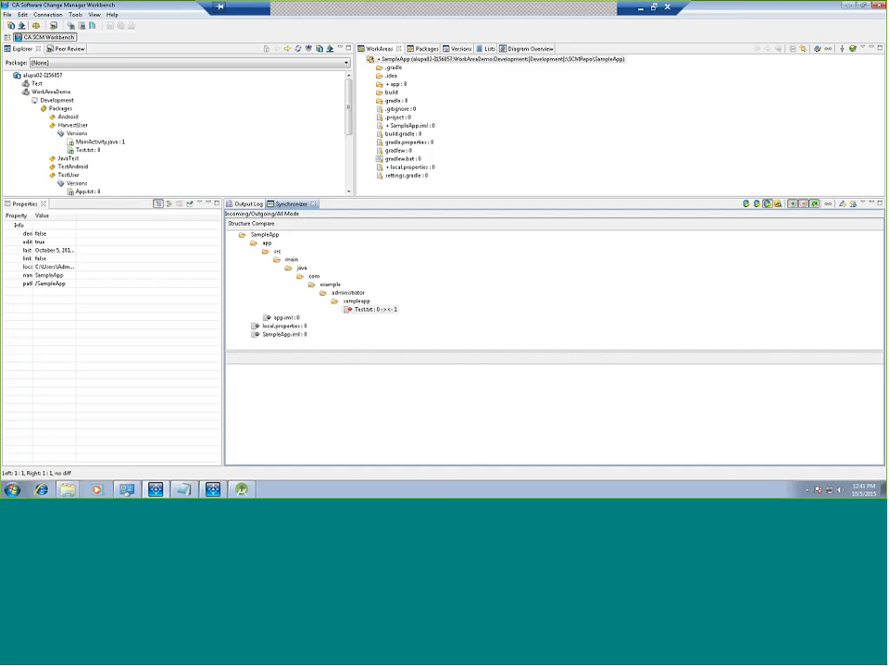
Step: Mark the Test.txt conflict as merged and commit it to the repository
{"action": "right_click", "coordinate": [376, 311]}
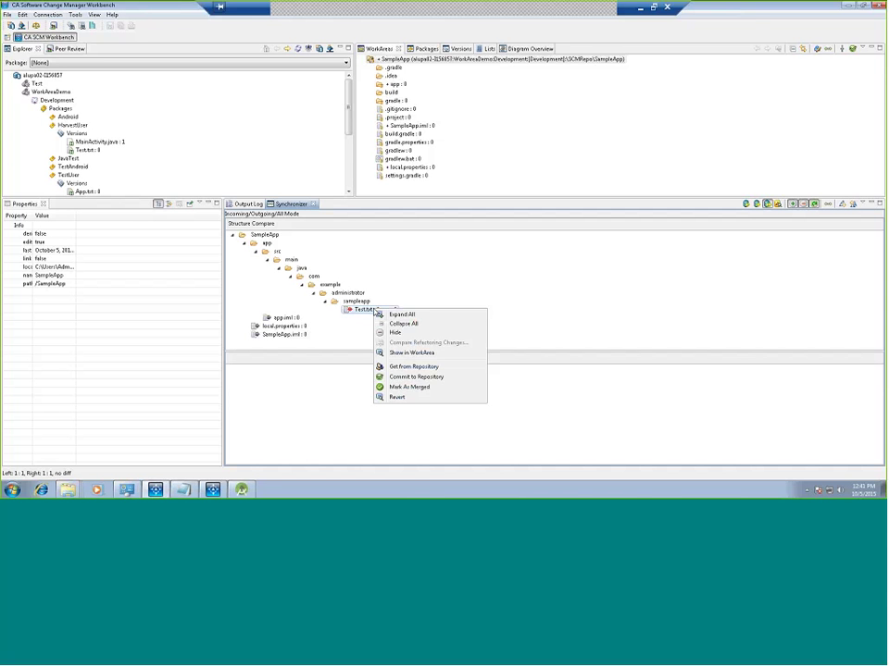
{"action": "left_click", "coordinate": [408, 387]}
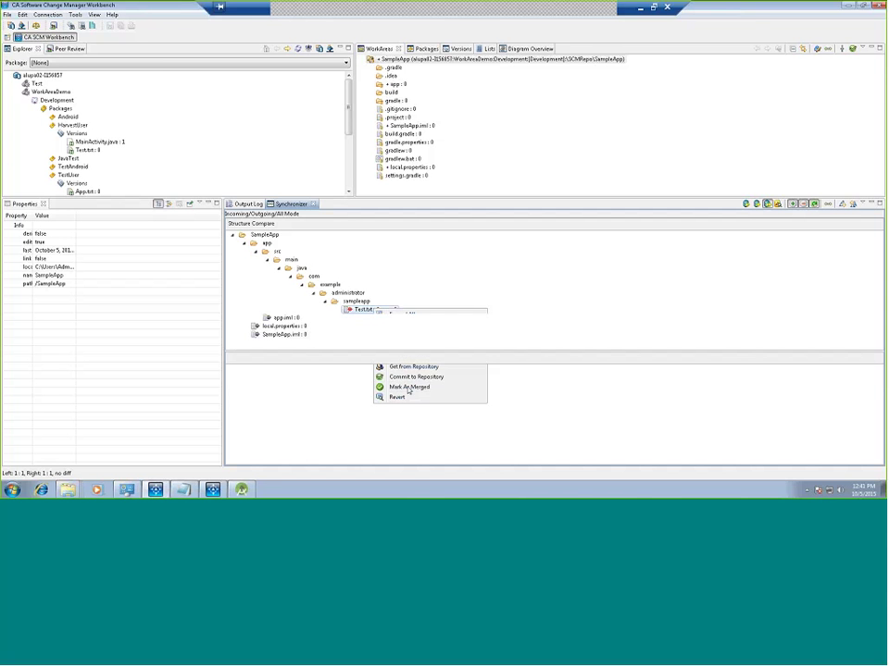
{"action": "right_click", "coordinate": [368, 310]}
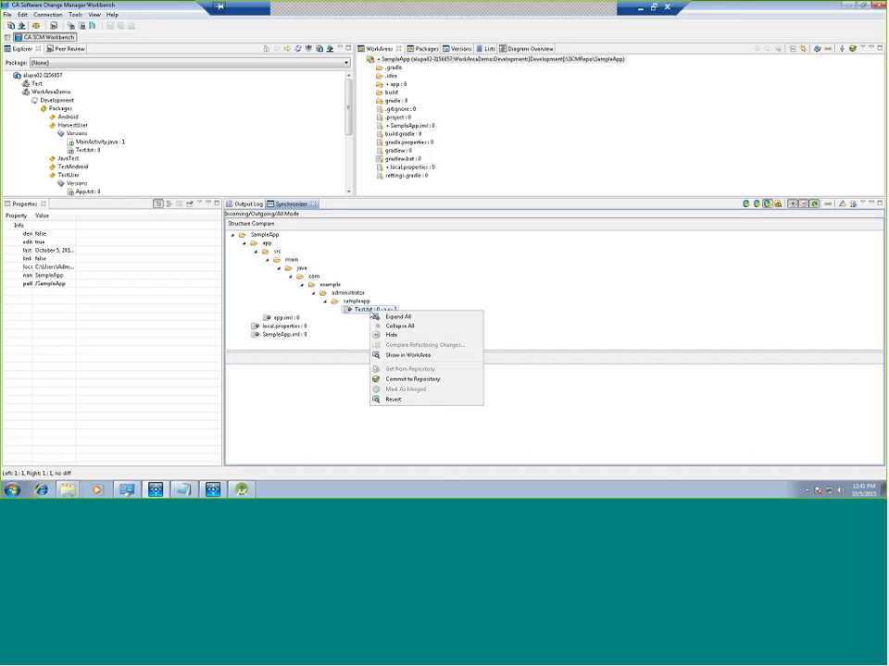
{"action": "left_click", "coordinate": [388, 381]}
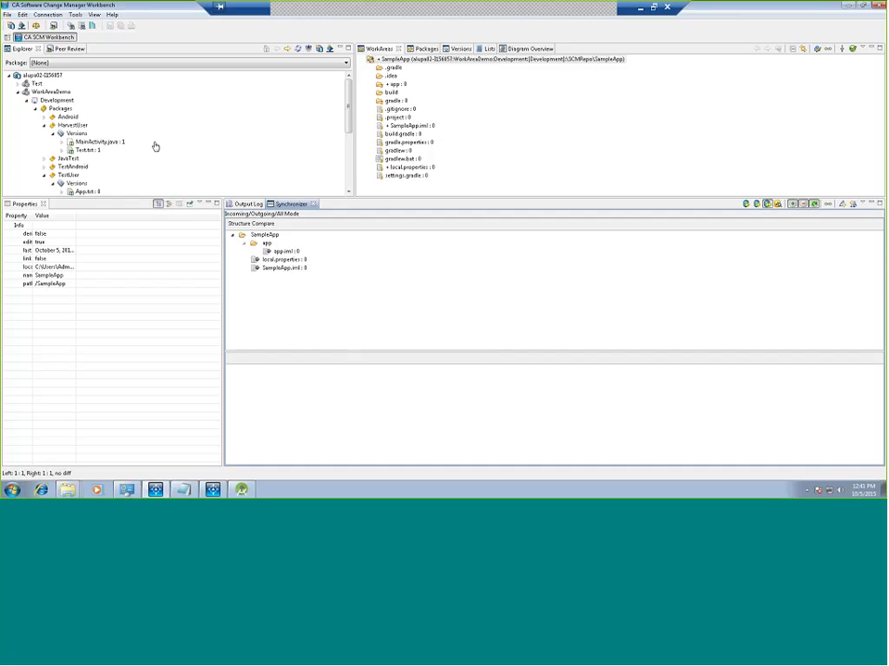
Step: Compare TestUser's Test.txt version 2 with trunk, close the comparison, and return to the work area
{"action": "left_click", "coordinate": [87, 159]}
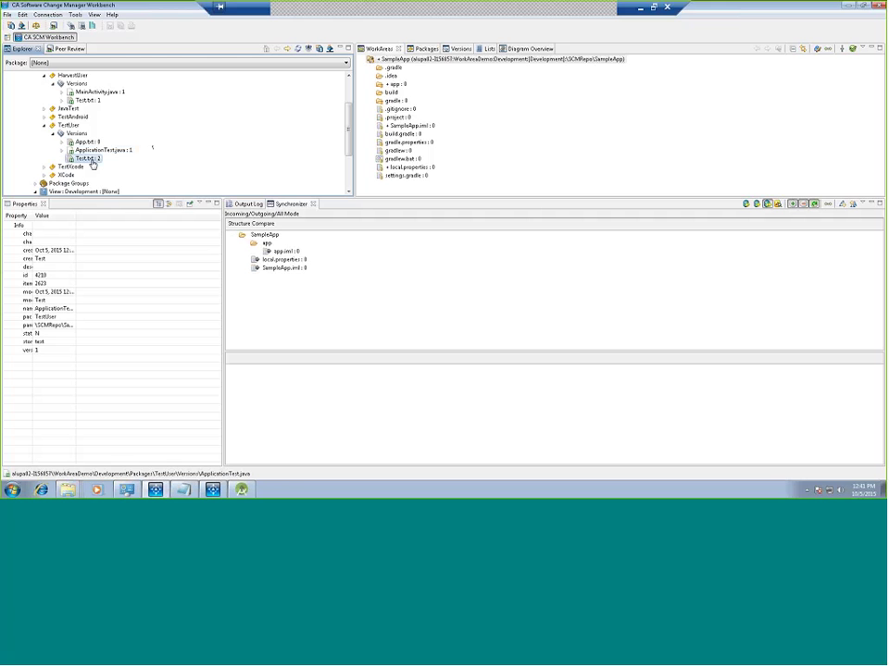
{"action": "right_click", "coordinate": [90, 159]}
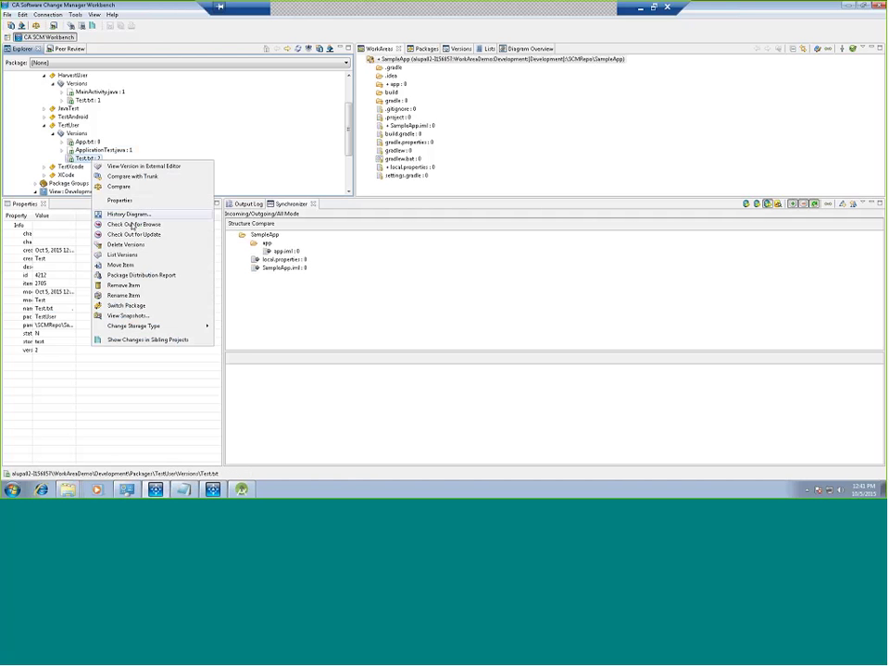
{"action": "left_click", "coordinate": [135, 180]}
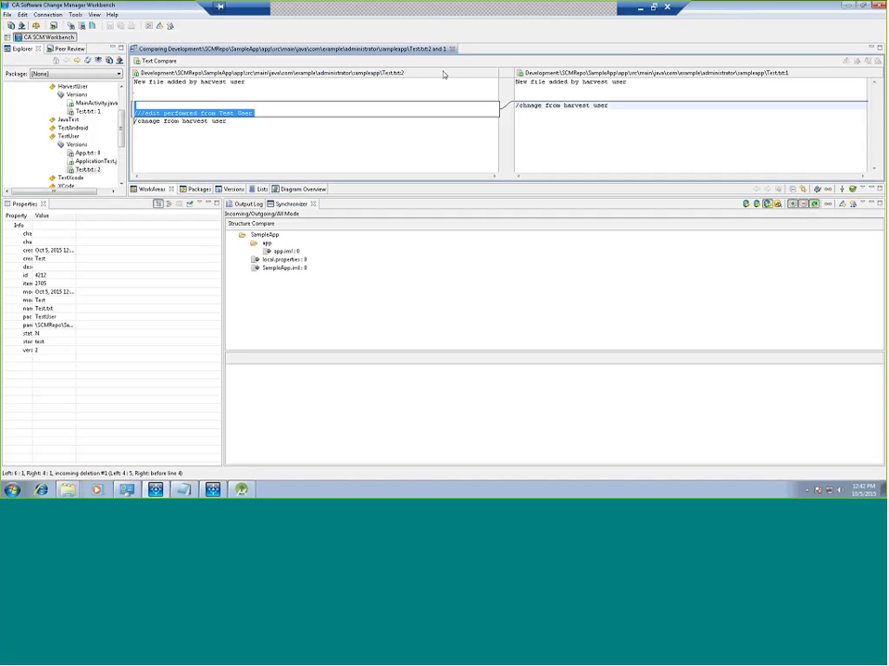
{"action": "key", "text": "ctrl+w"}
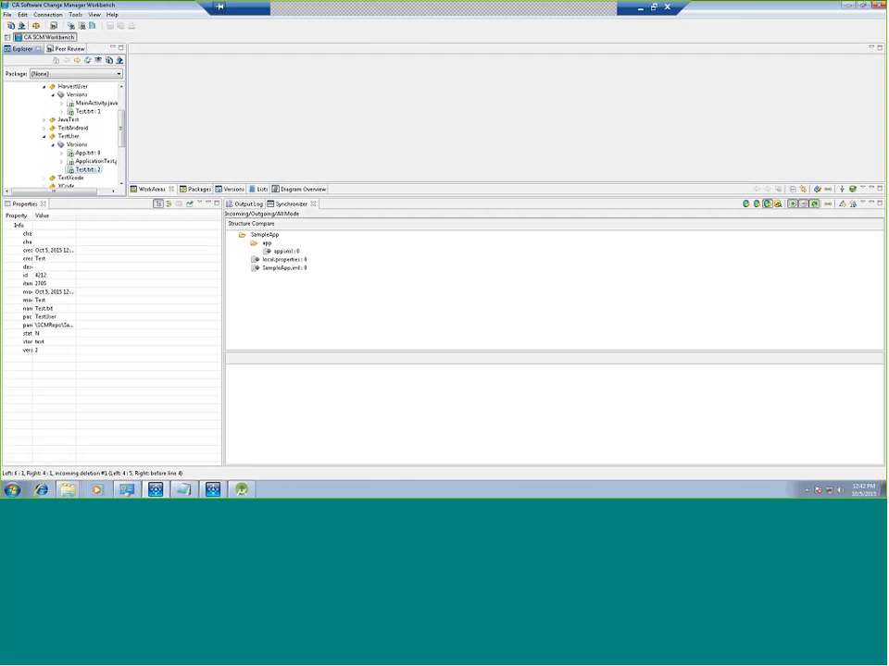
{"action": "left_click", "coordinate": [477, 188]}
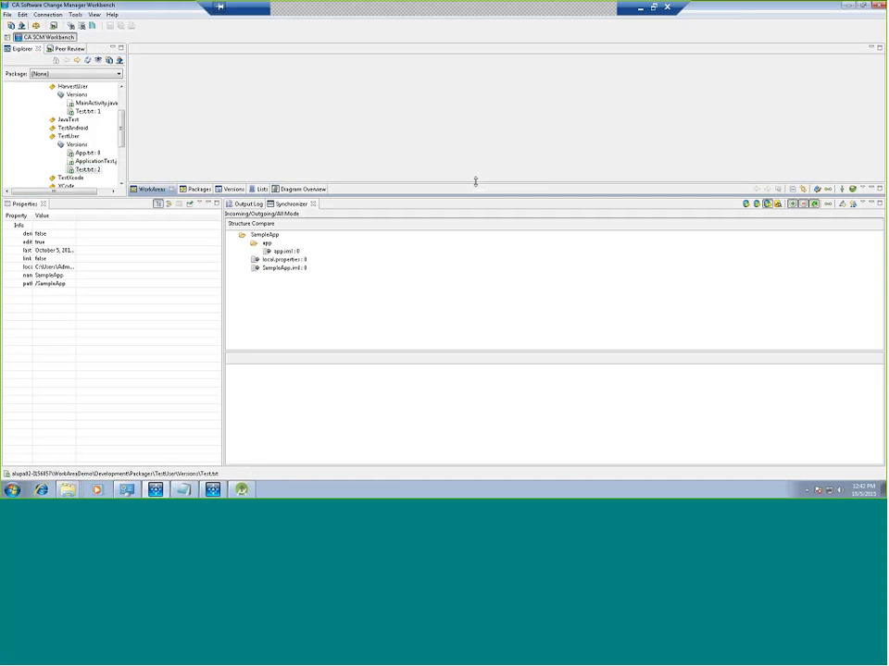